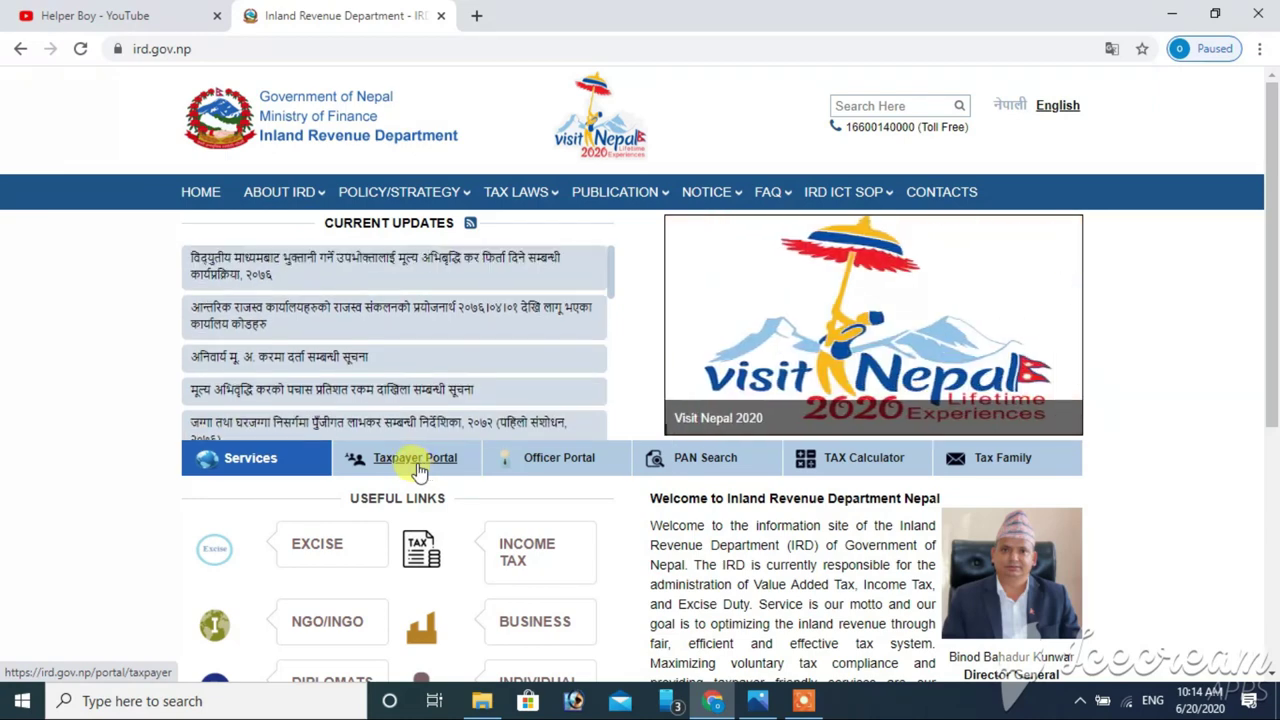
- Open Application For Registration under Registration (PAN, VAT, EXCISE) in the Taxpayer Portal
left_click(418, 470)
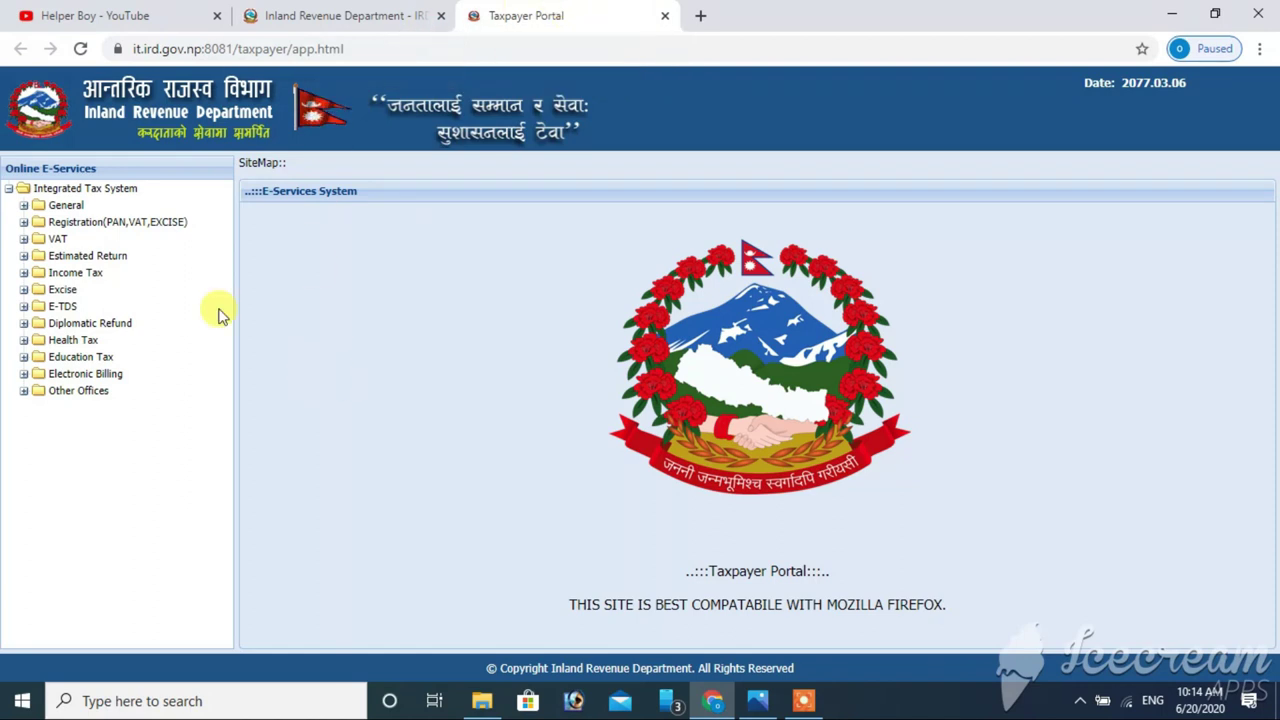
left_click(114, 226)
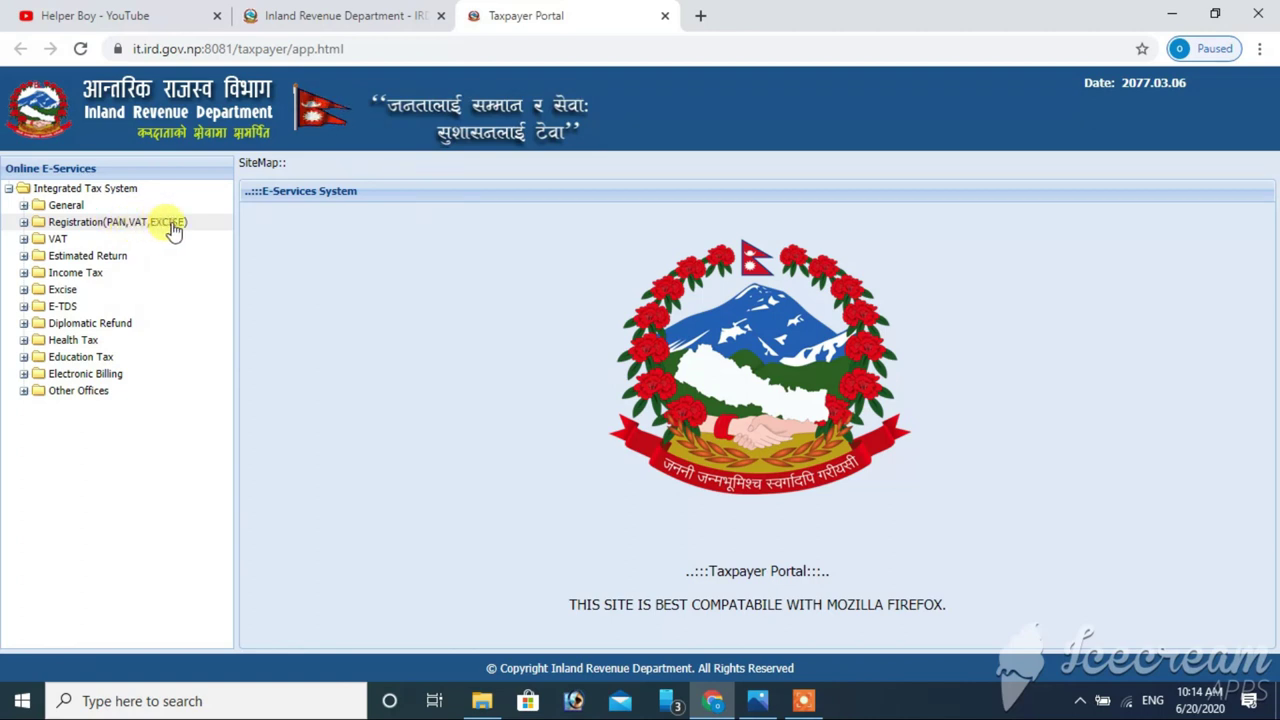
left_click(23, 224)
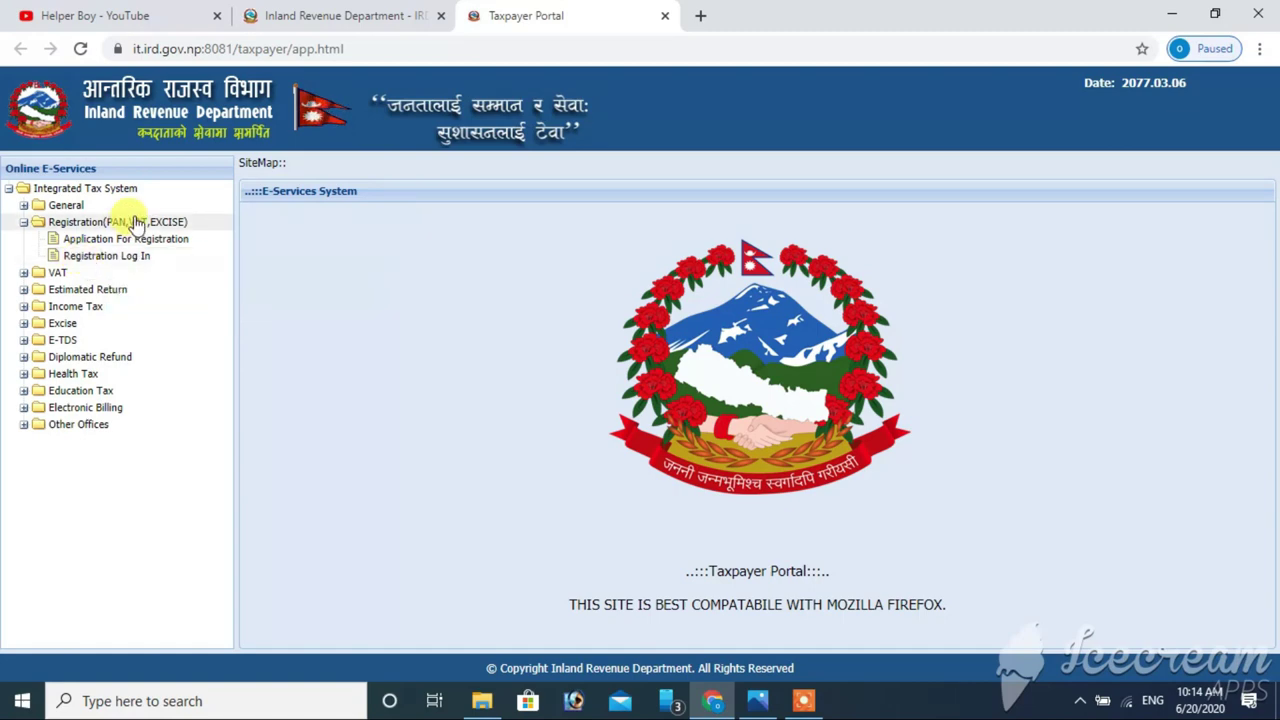
left_click(135, 244)
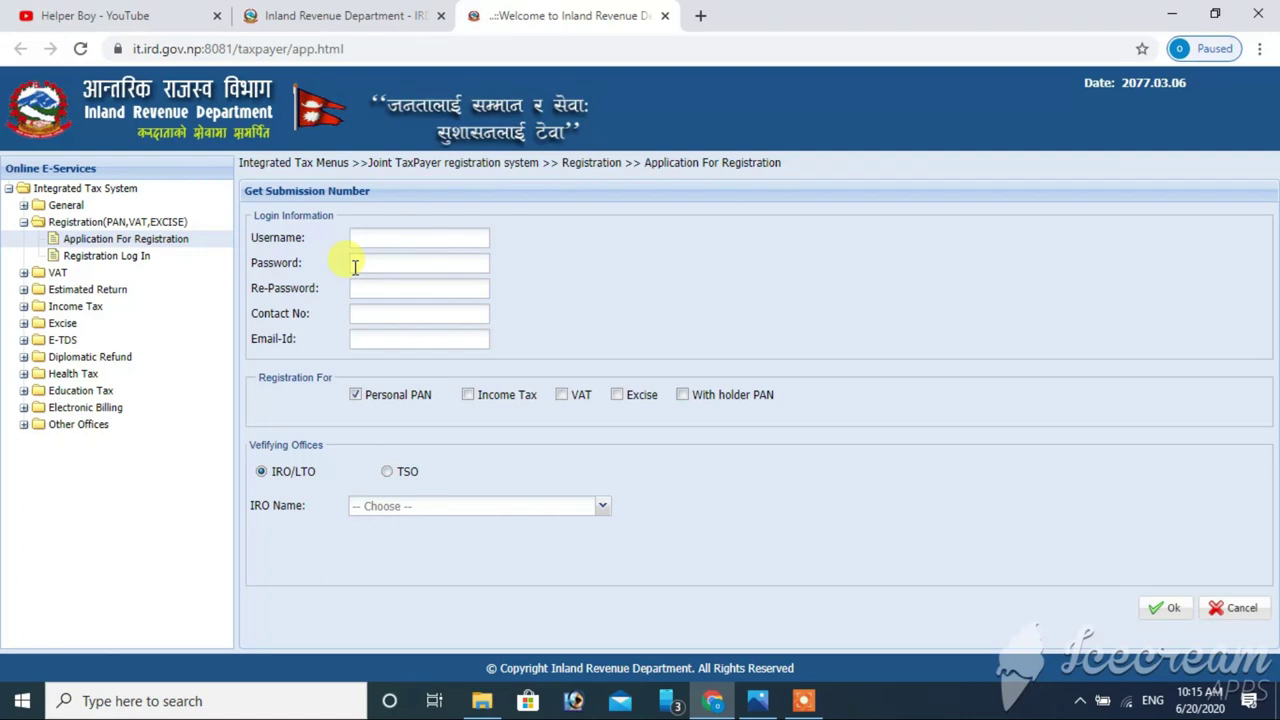
- Enter the username, the password twice, the contact number and the e-mail address in Login Information
left_click(410, 238)
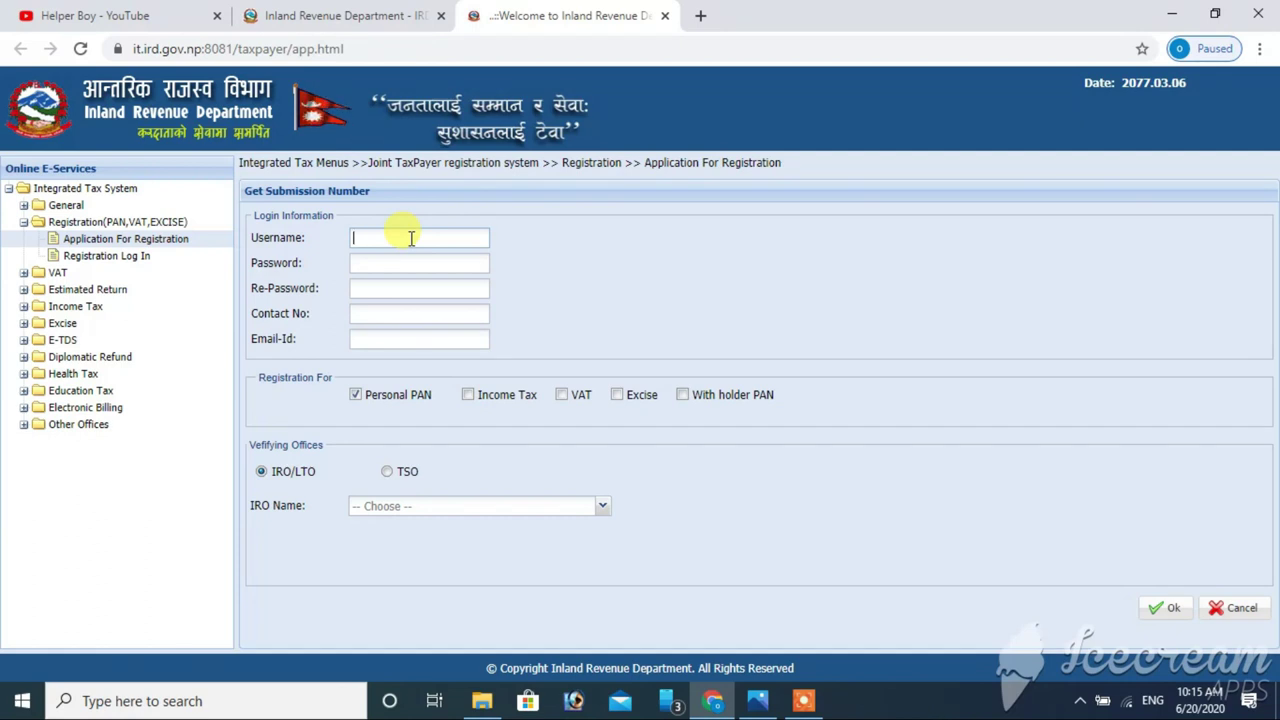
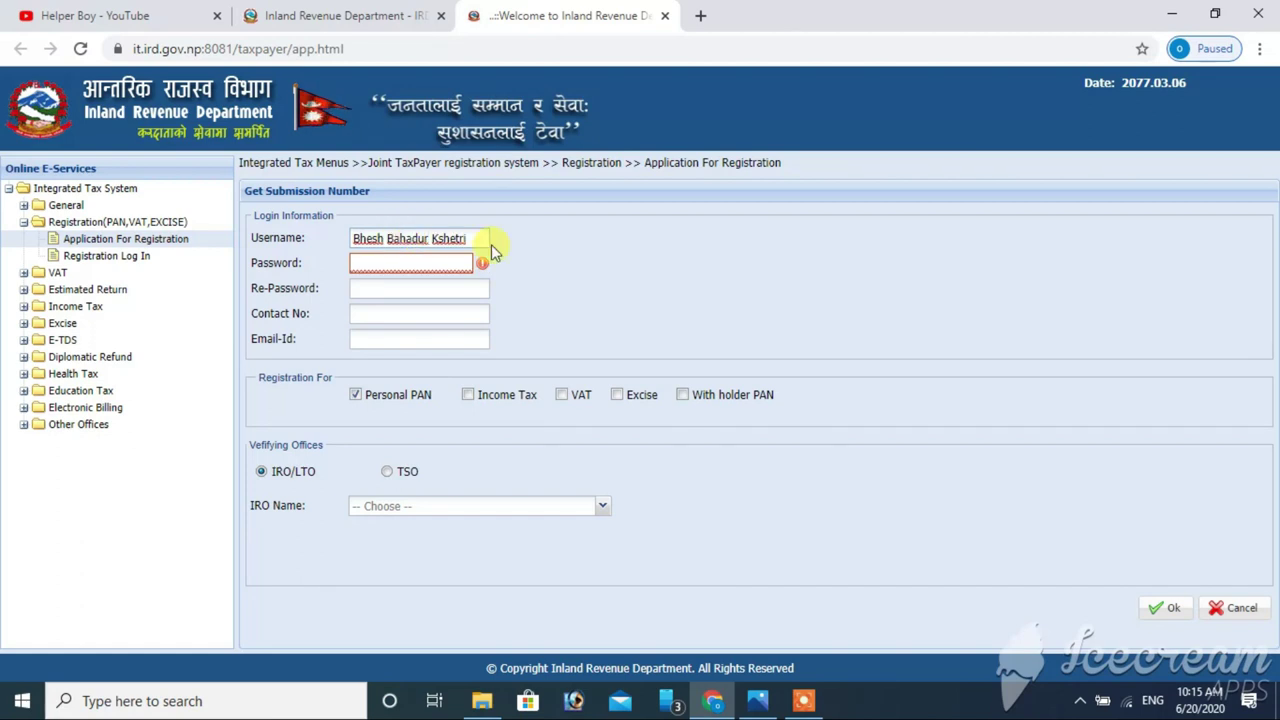
left_click(411, 265)
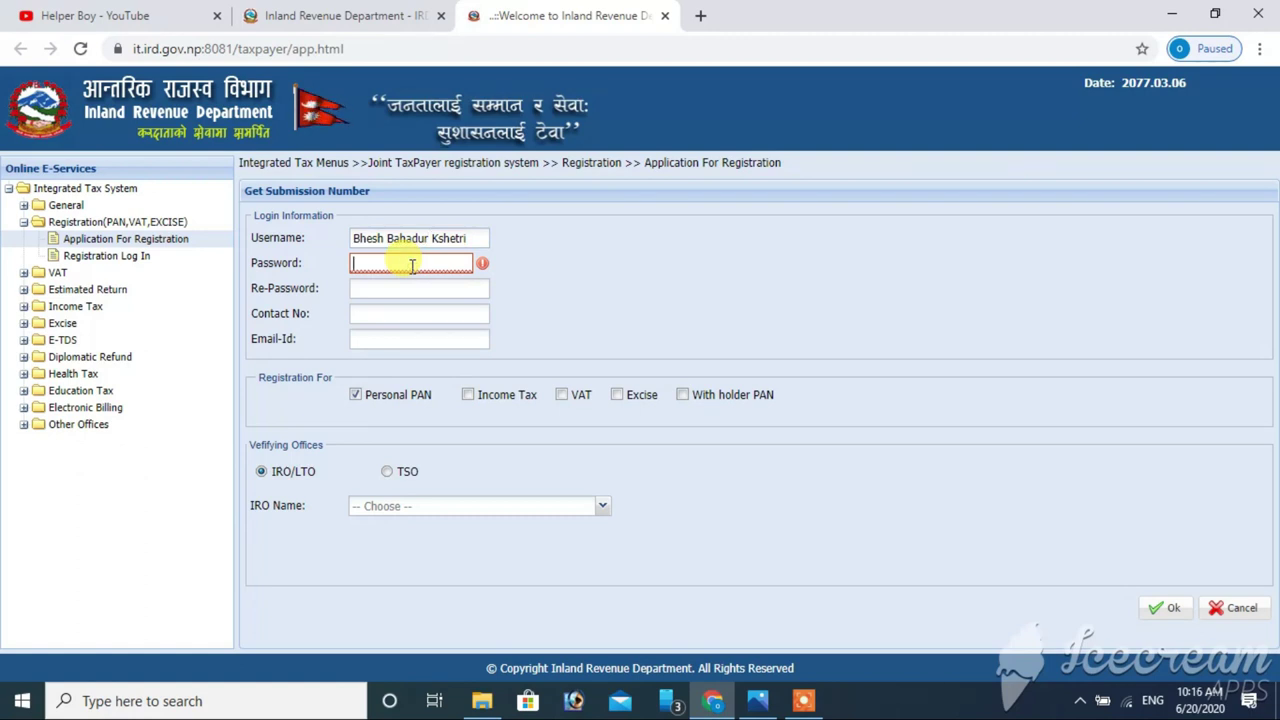
type("****")
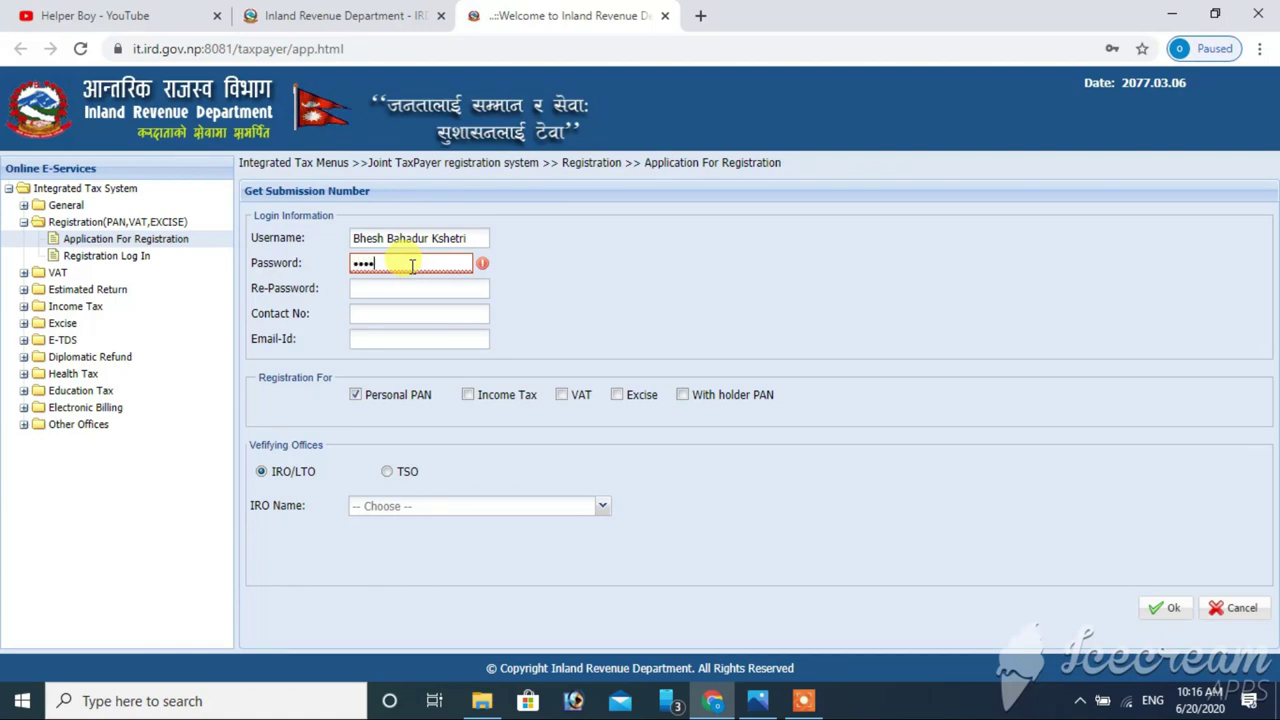
type("***")
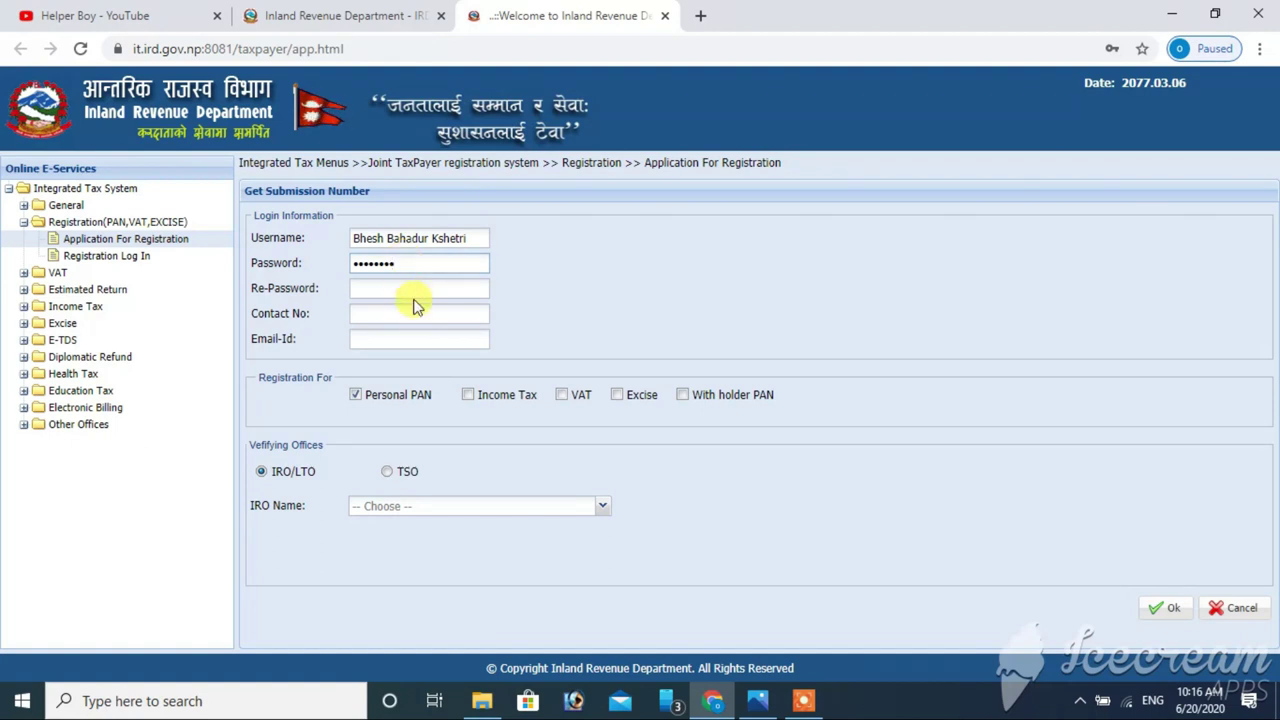
left_click(411, 287)
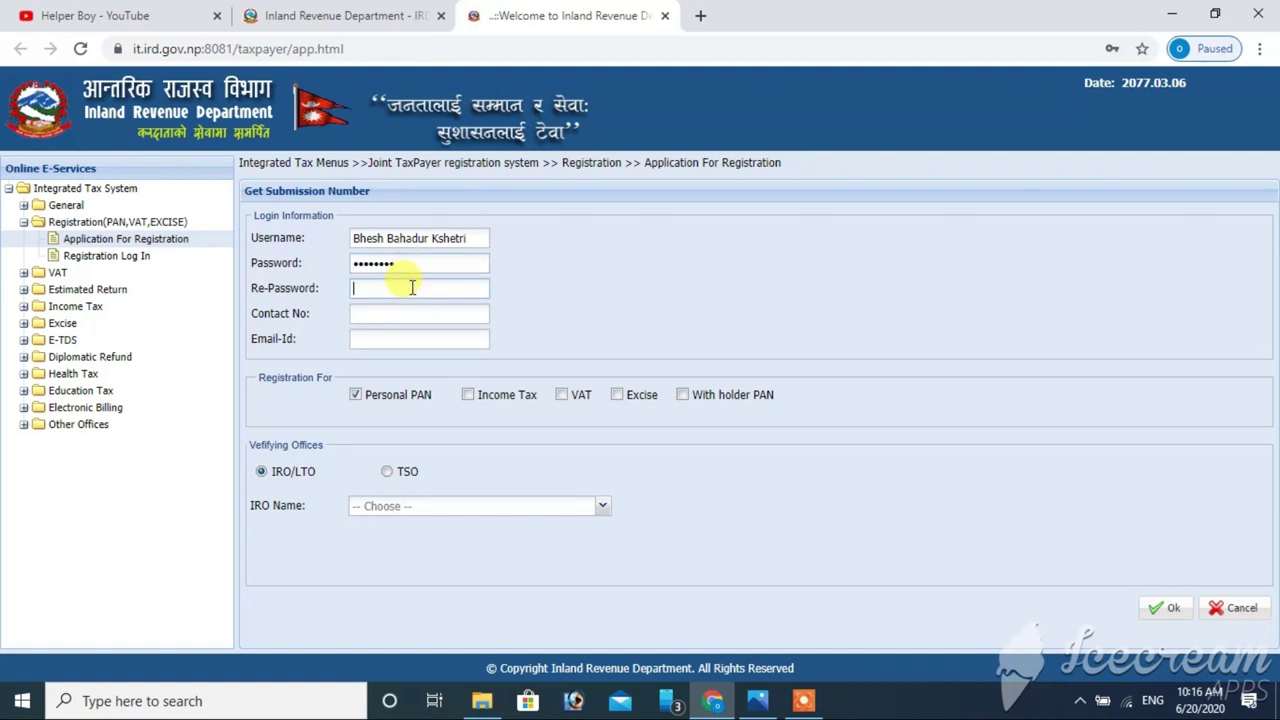
type("******")
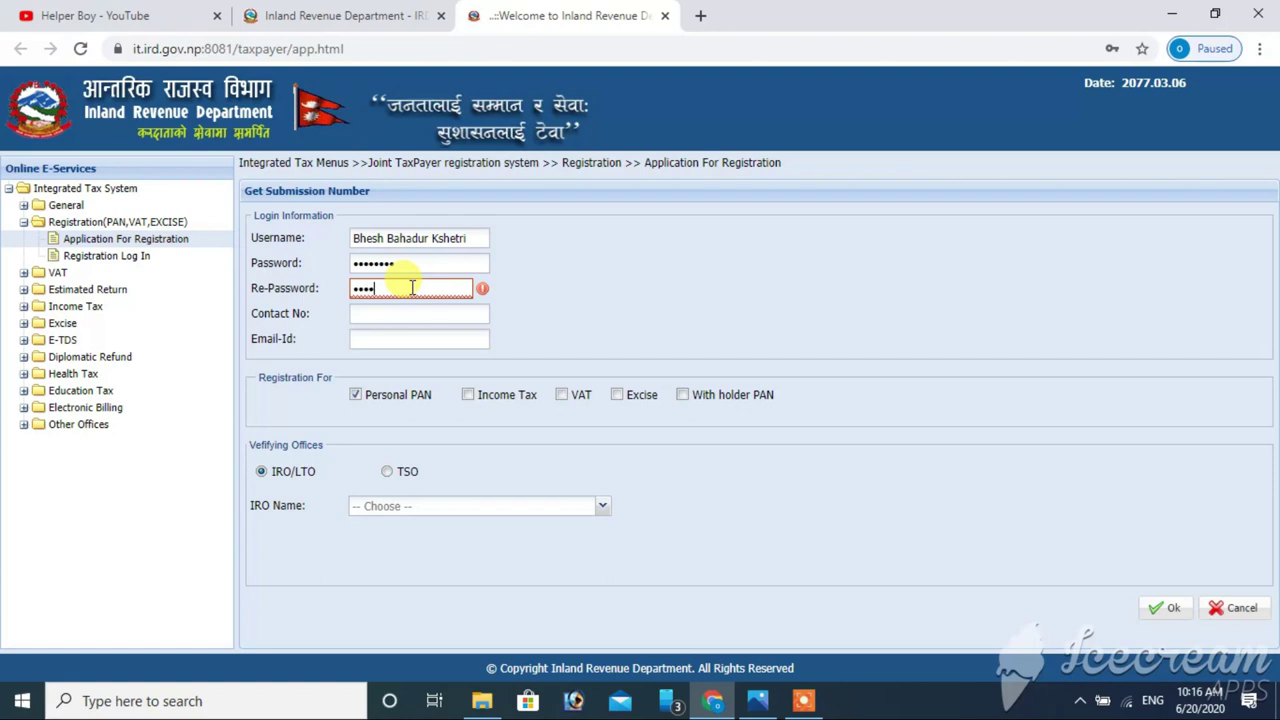
type("**")
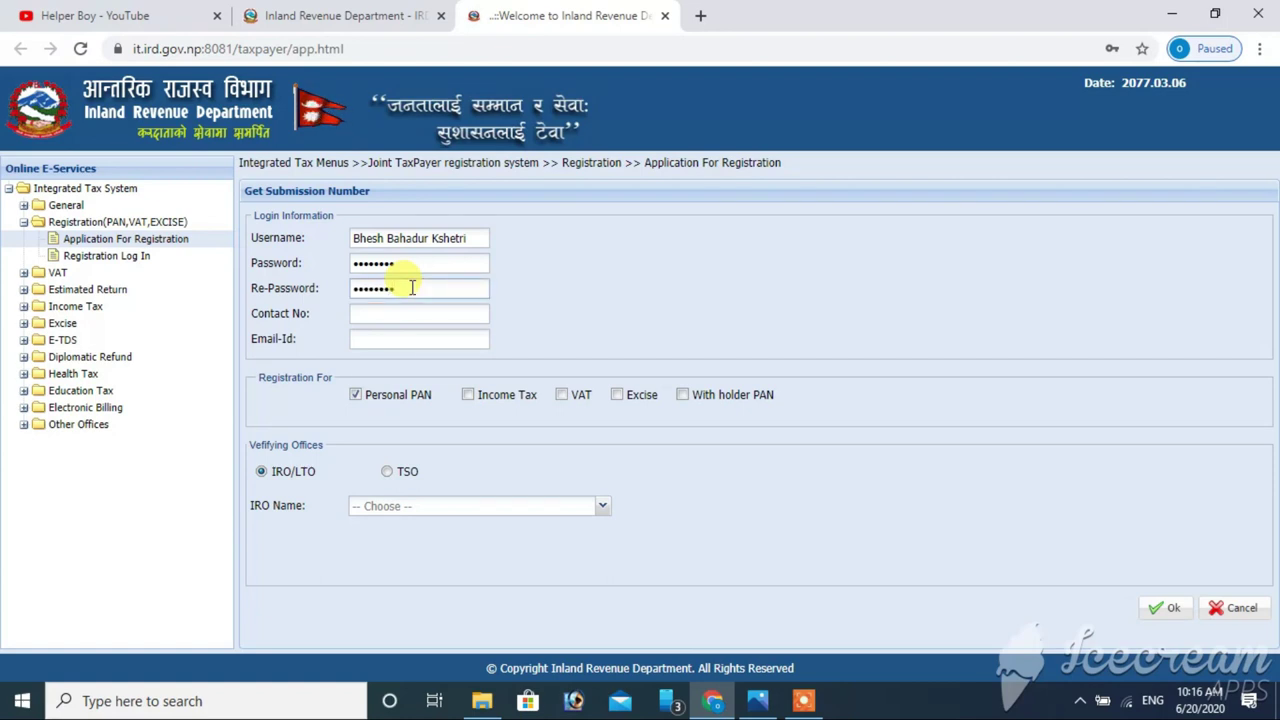
left_click(422, 316)
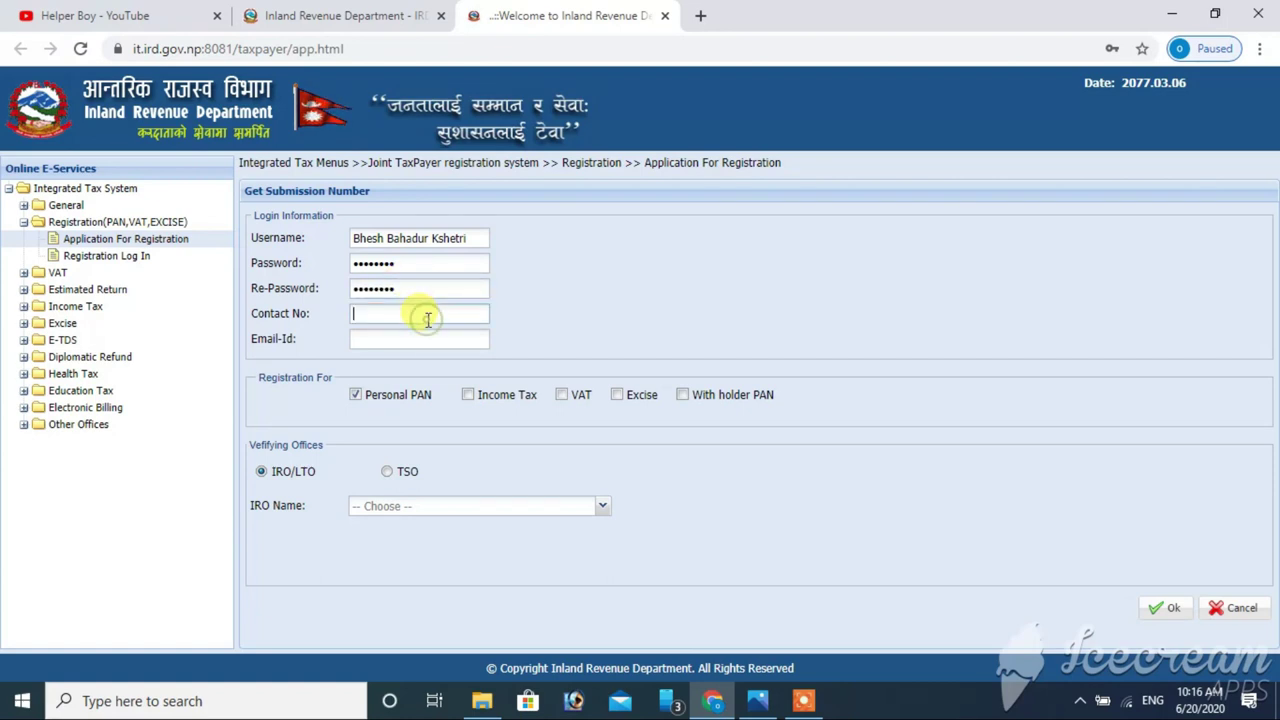
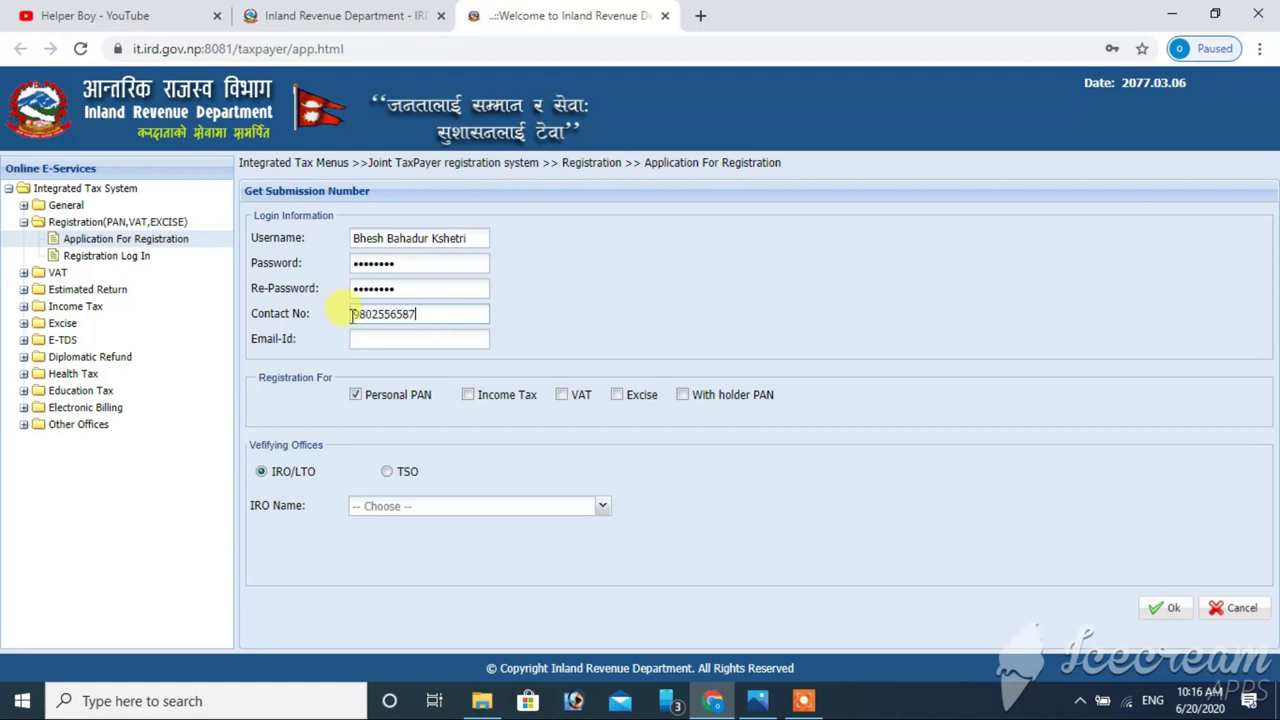
left_click(366, 340)
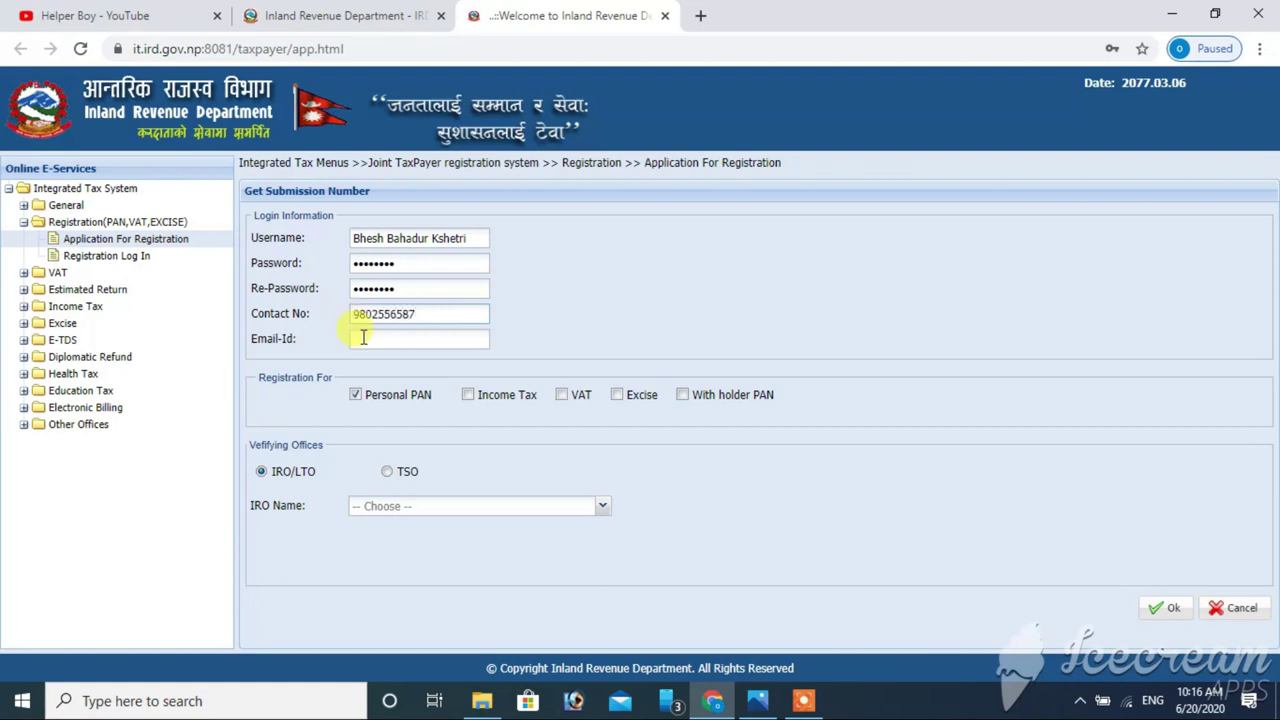
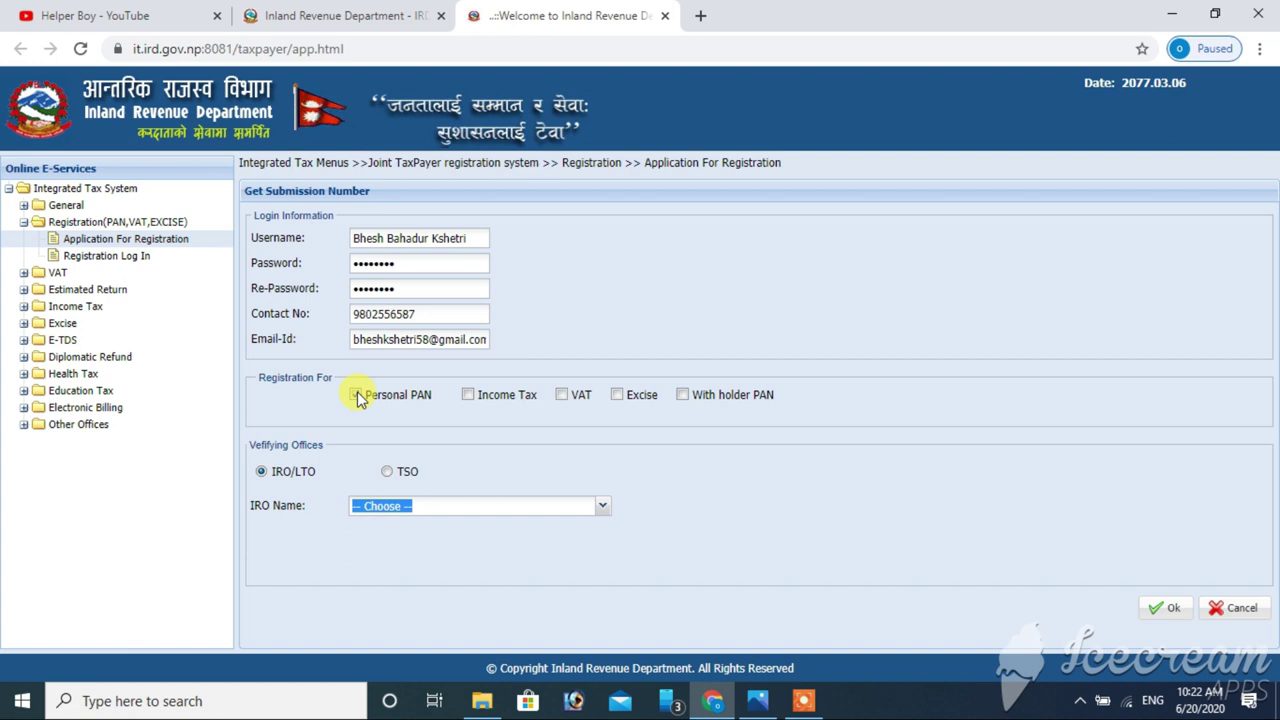
- Tick Personal PAN and choose आ.रा.का. नेपालगंज as the IRO office
left_click(357, 395)
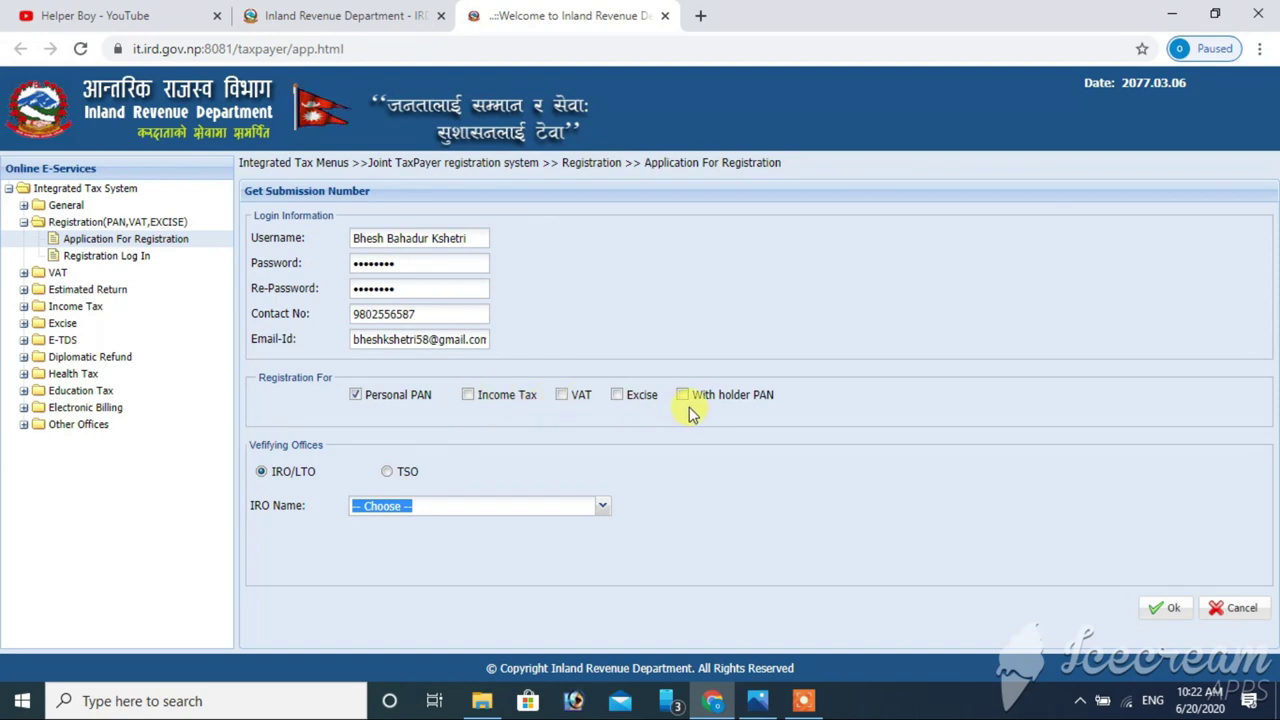
left_click(600, 510)
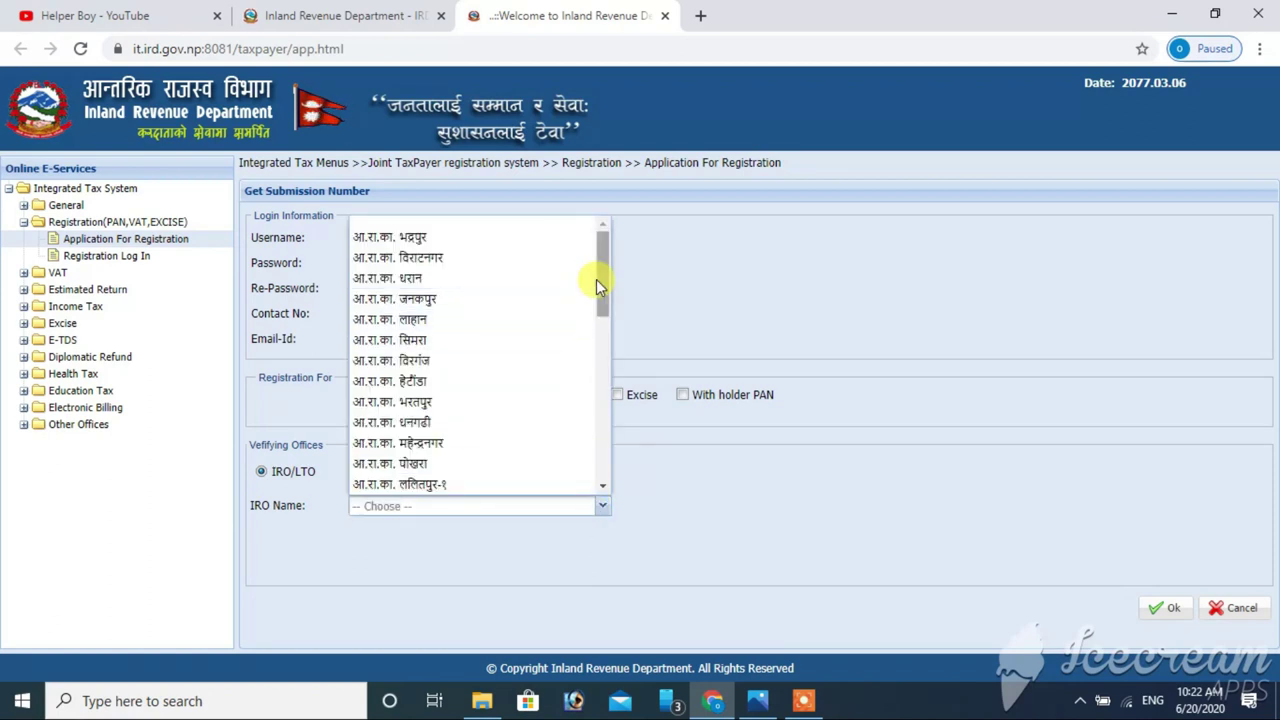
left_click_drag(601, 281, 606, 351)
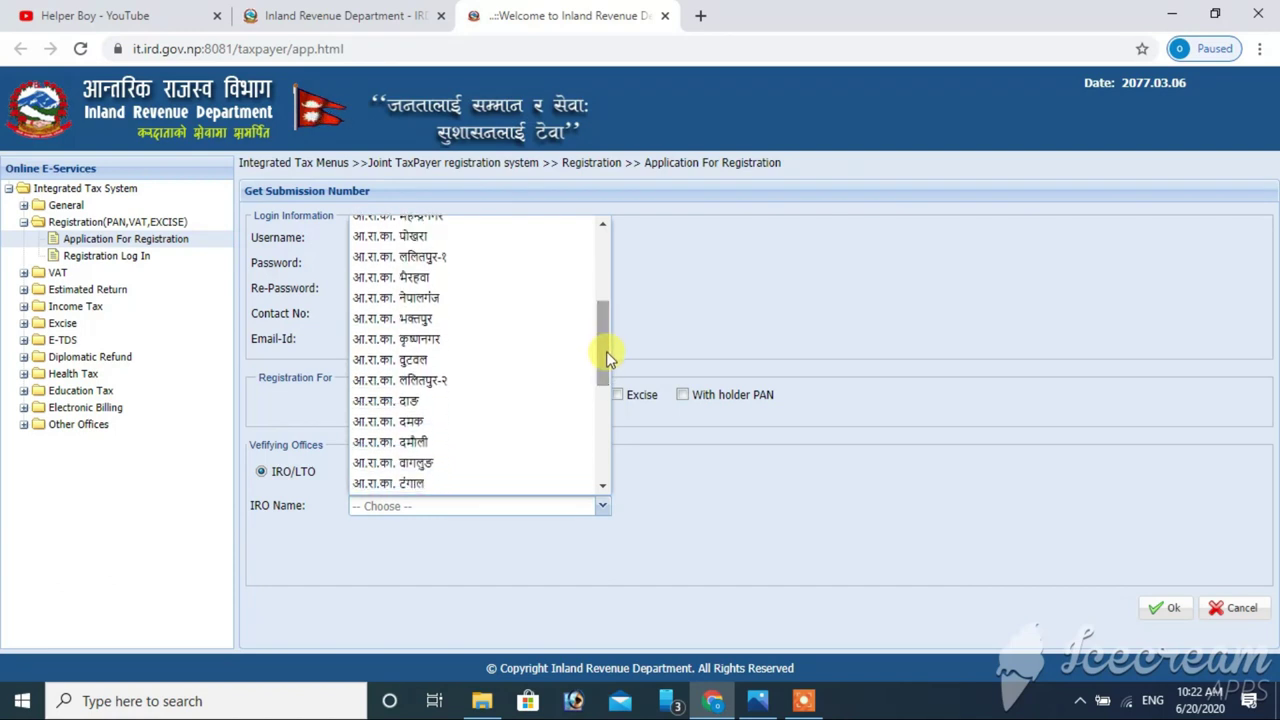
left_click(449, 307)
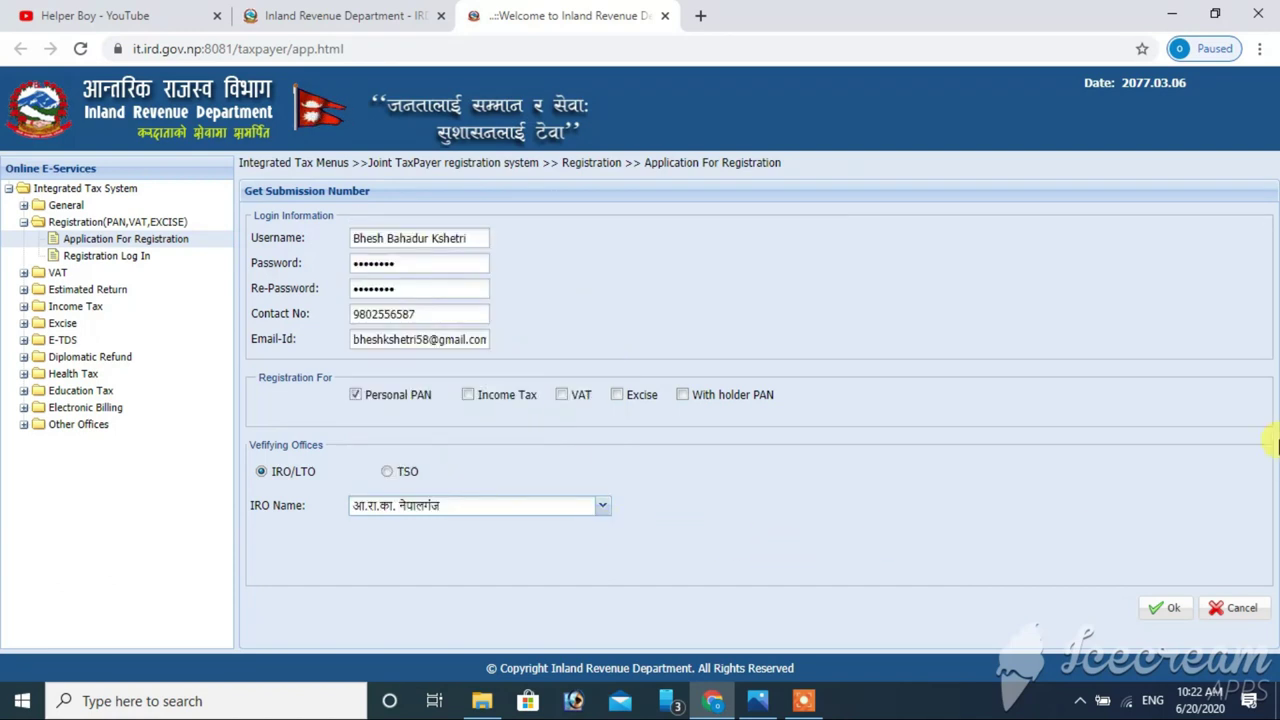
- Submit and confirm the registration, declining Chrome's offer to save the password
left_click(1162, 610)
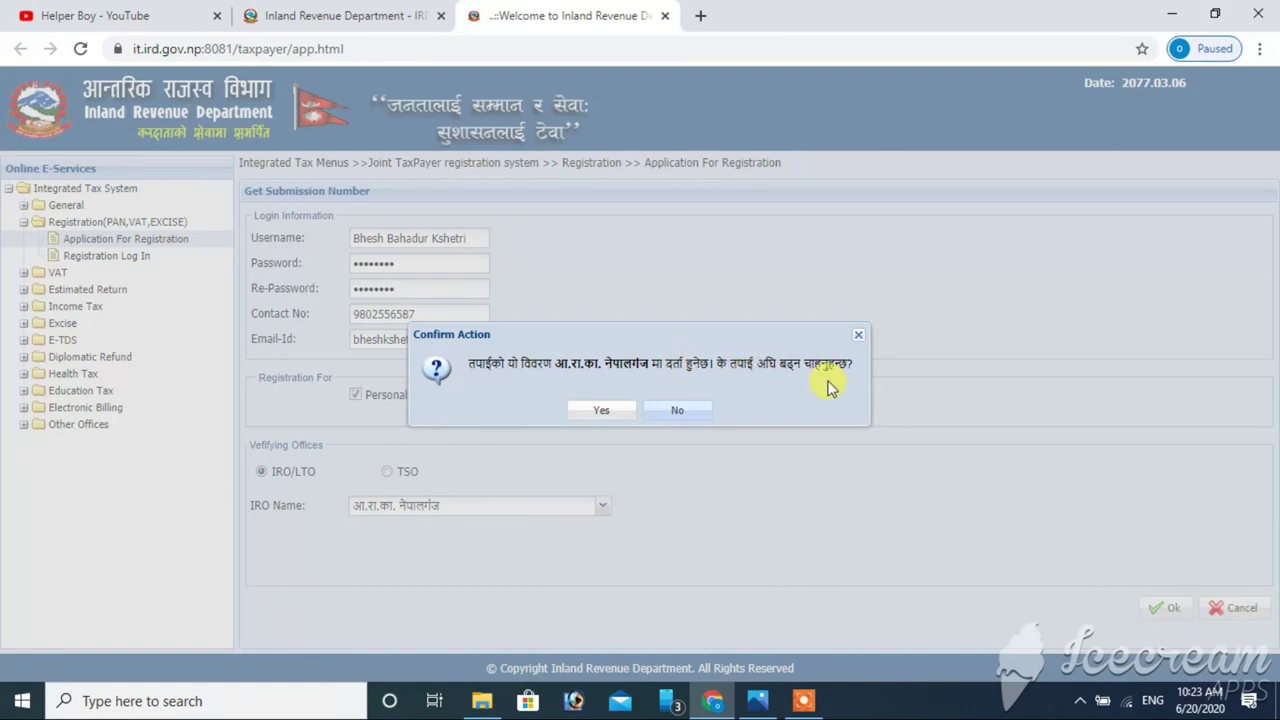
left_click(609, 409)
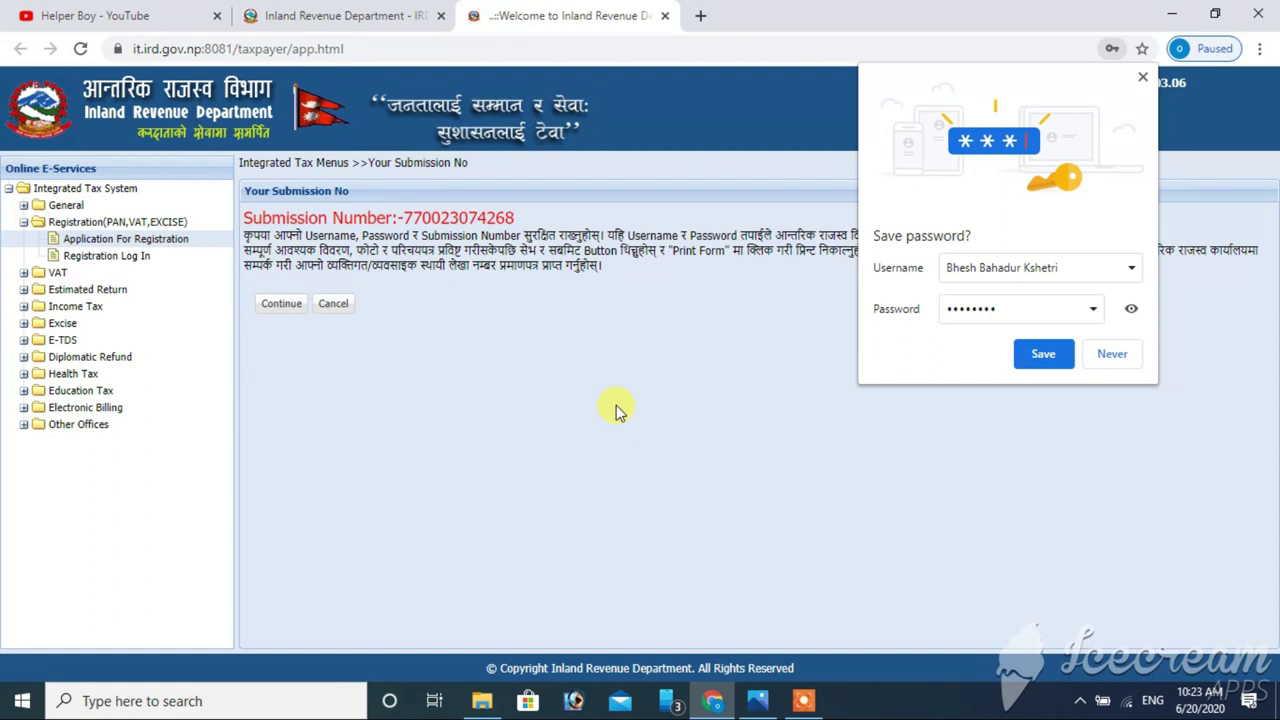
left_click(1120, 354)
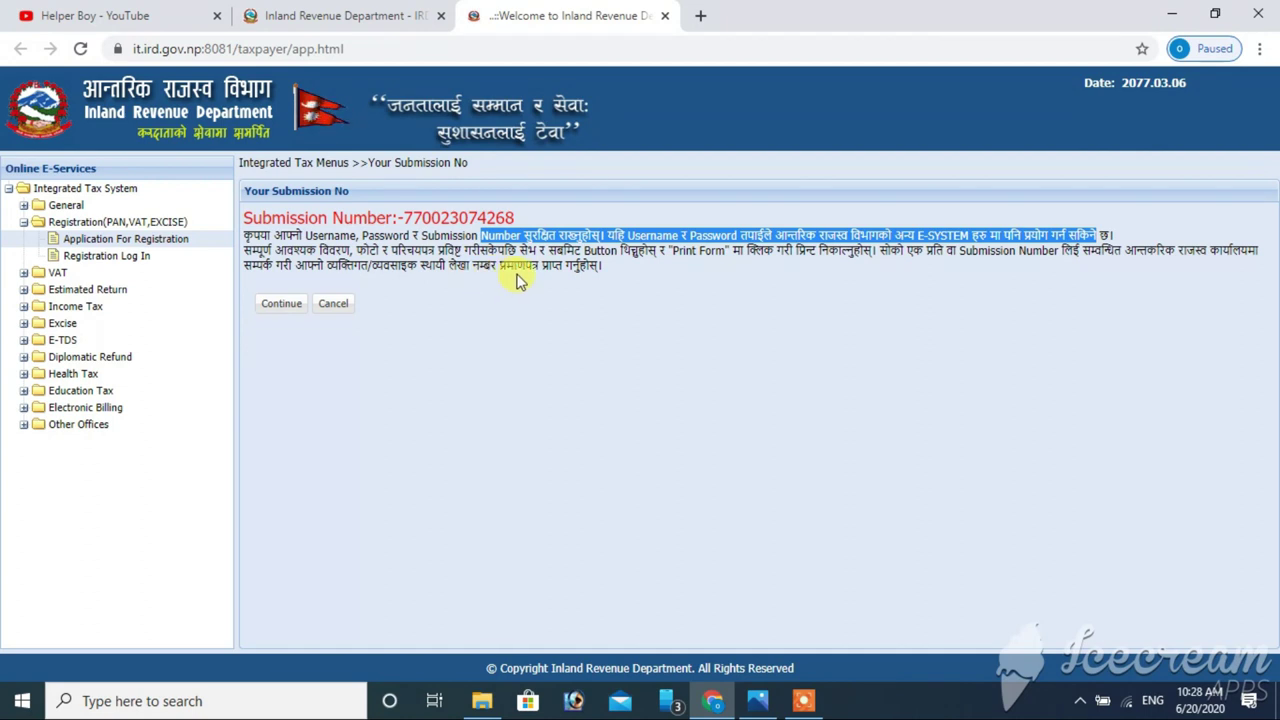
- Continue from the submission number page to the Person Registration form
left_click(284, 303)
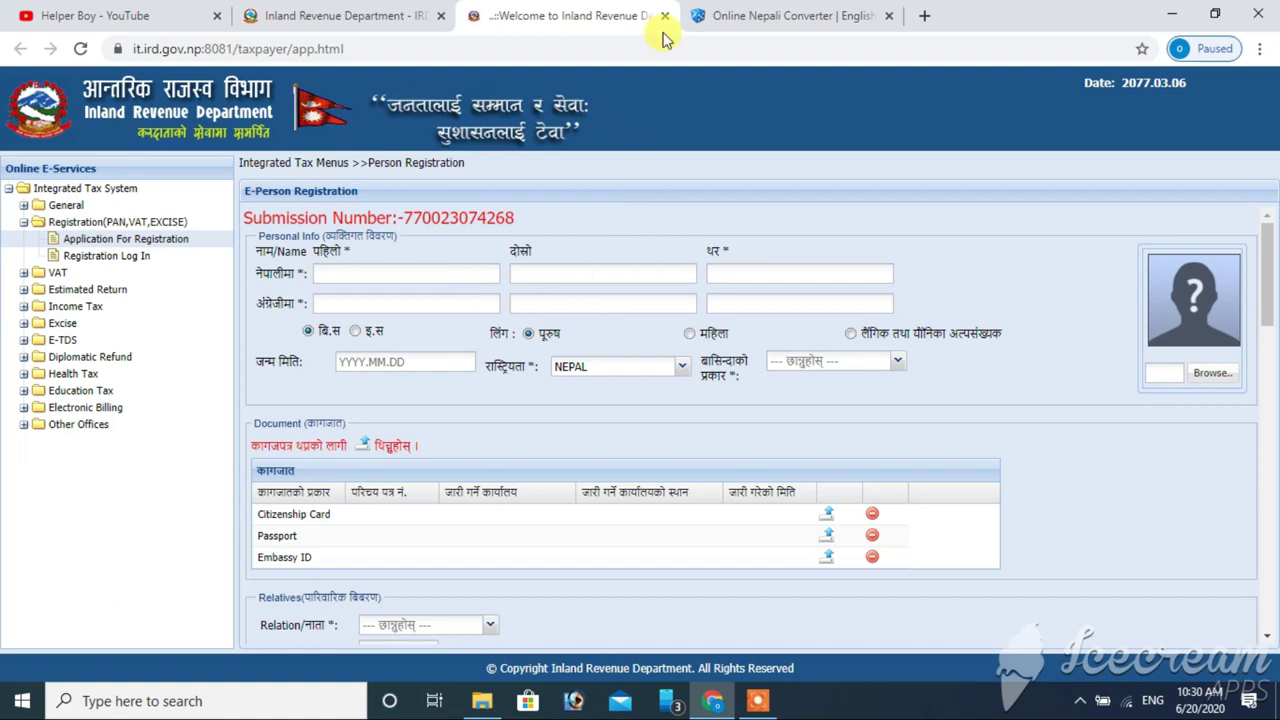
- Convert the applicant's first, middle and last names to Nepali script and select the result
left_click(783, 10)
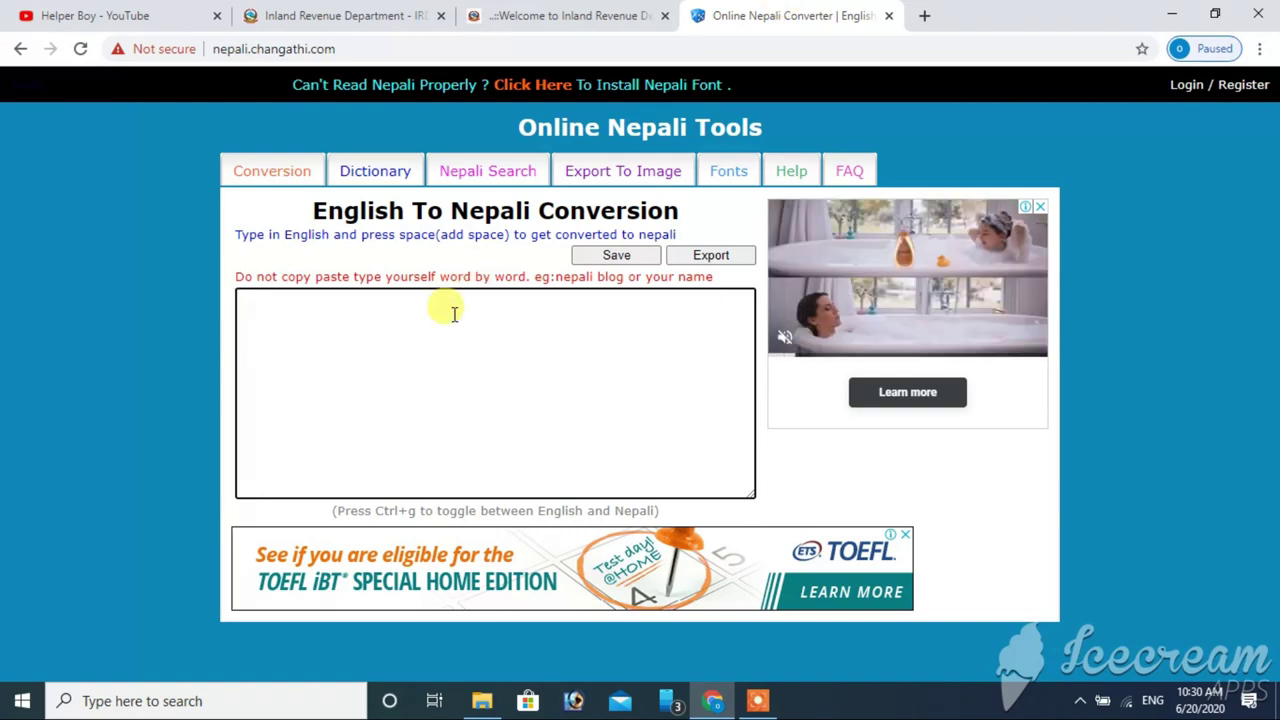
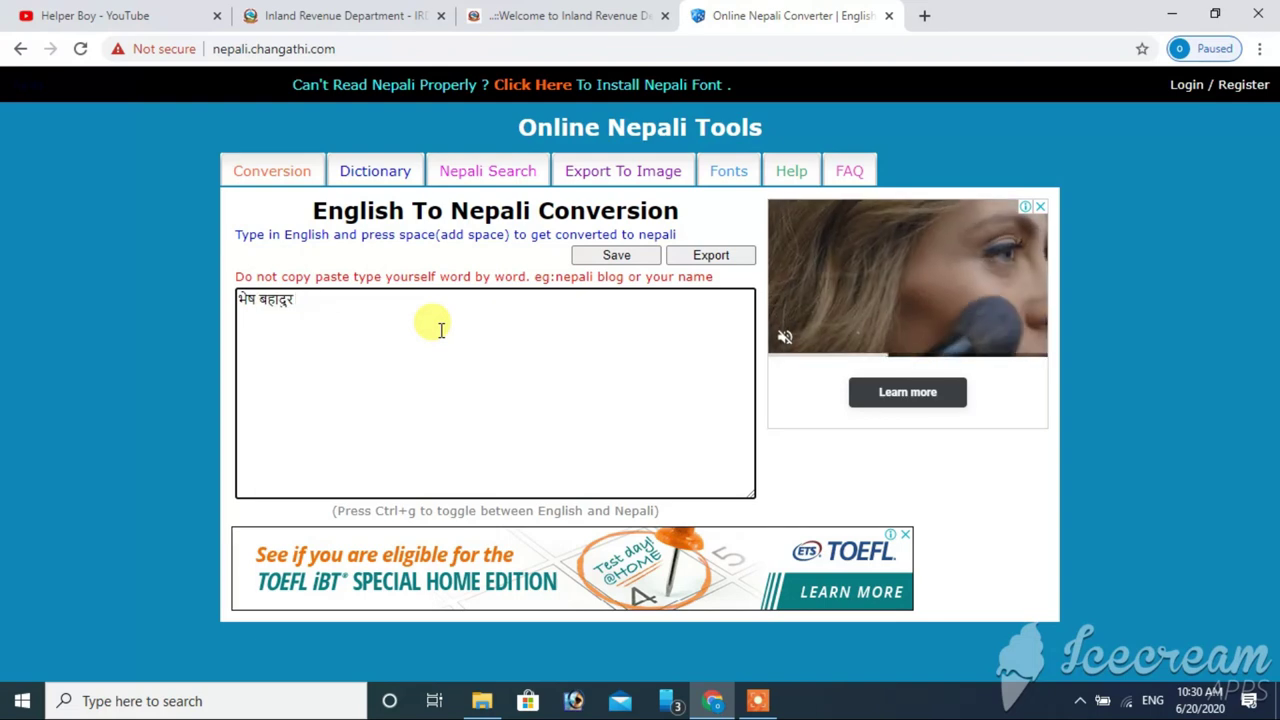
key("ctrl+k")
left_click(449, 414)
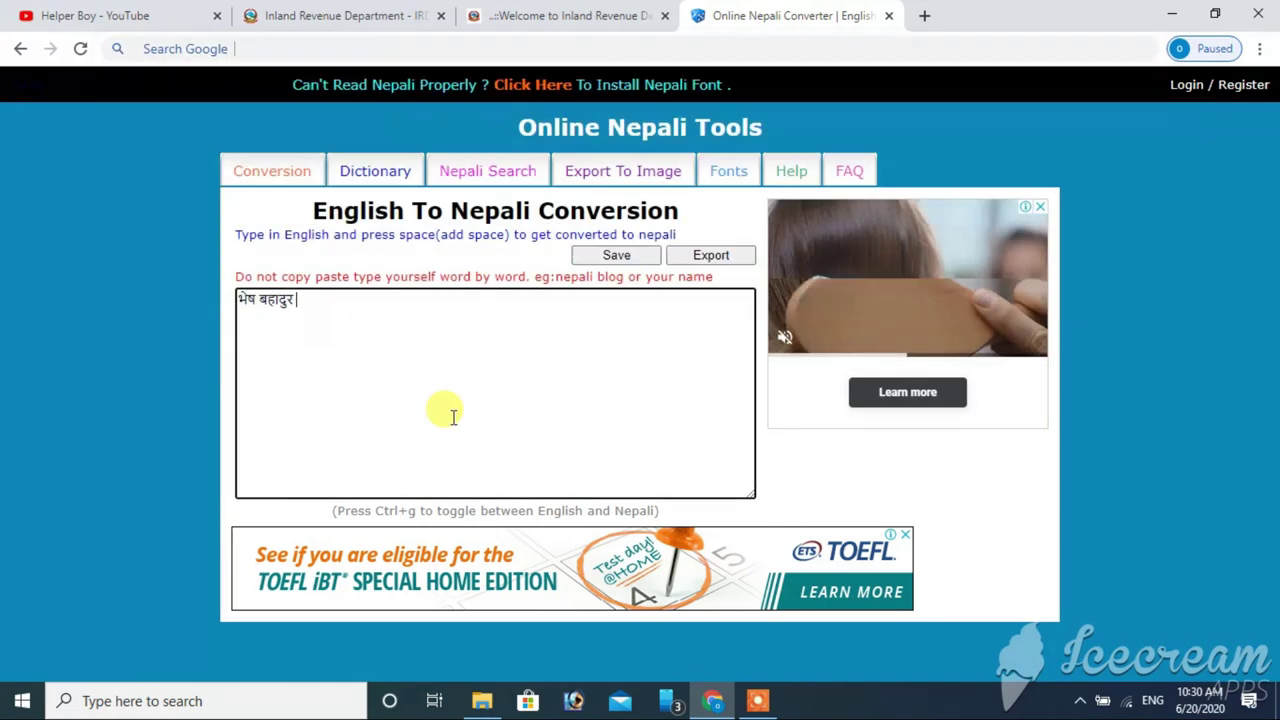
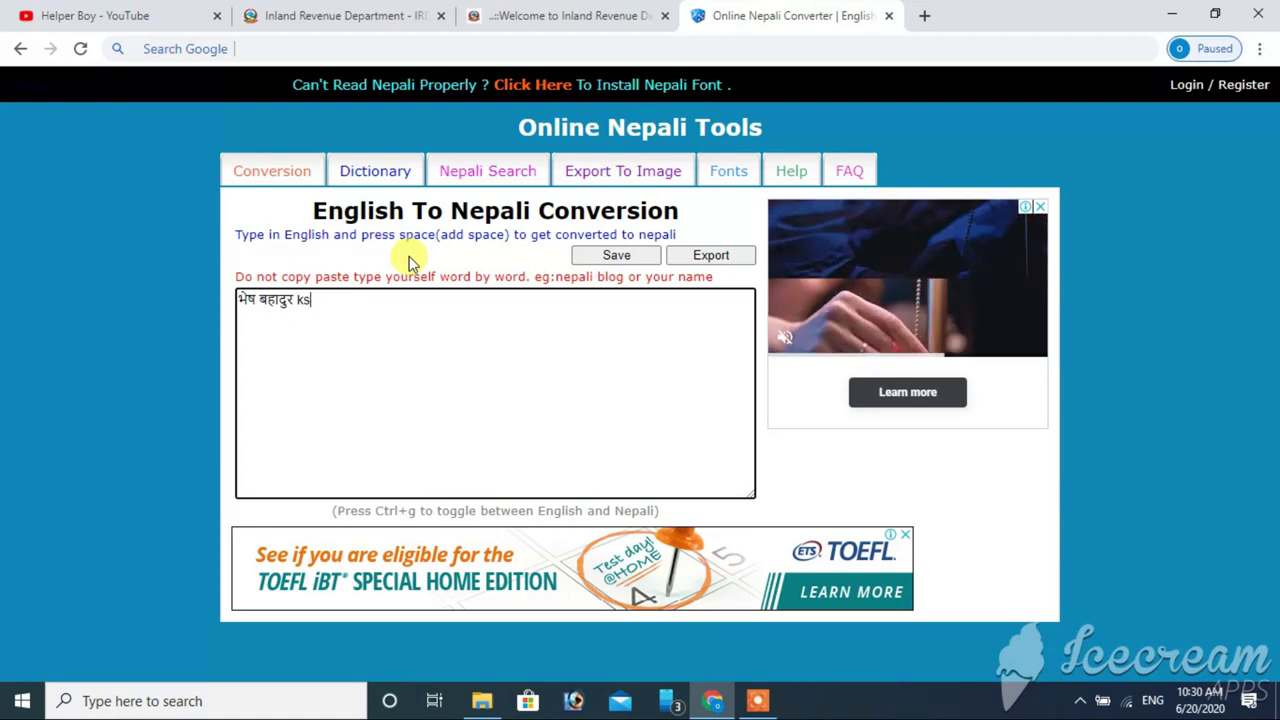
key("Return")
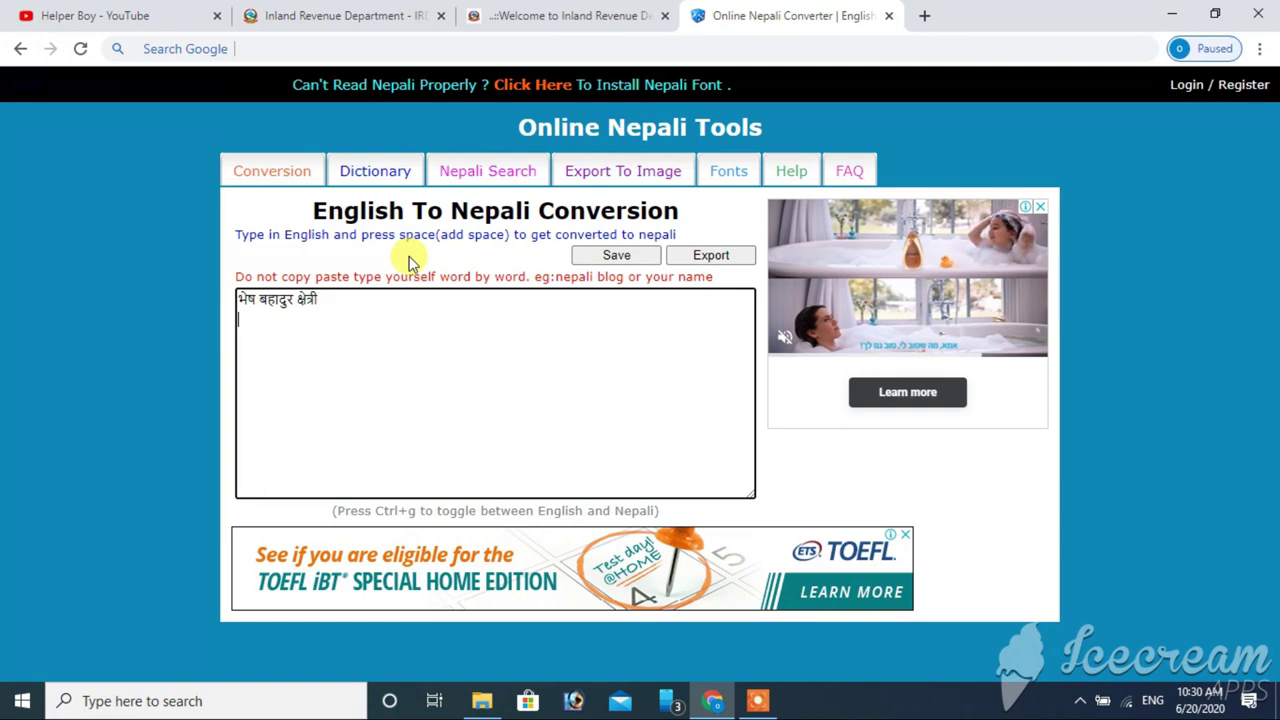
key("ctrl+a")
key("ctrl+c")
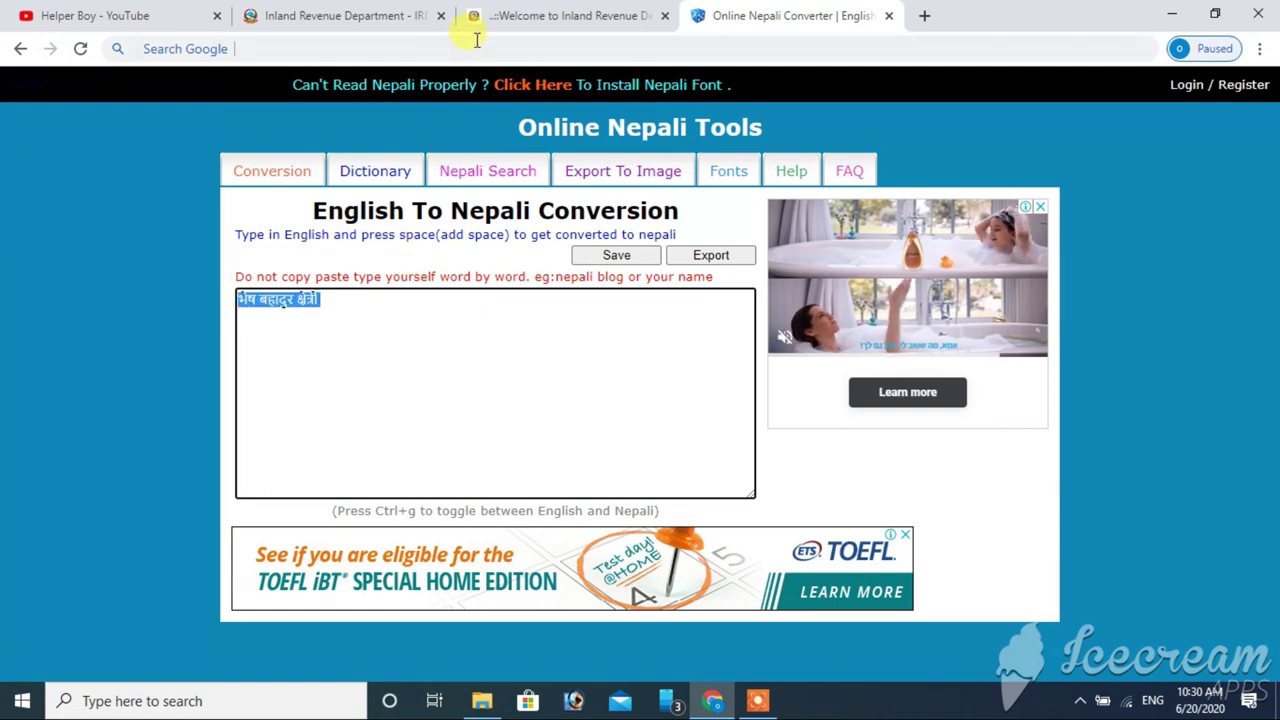
left_click(509, 20)
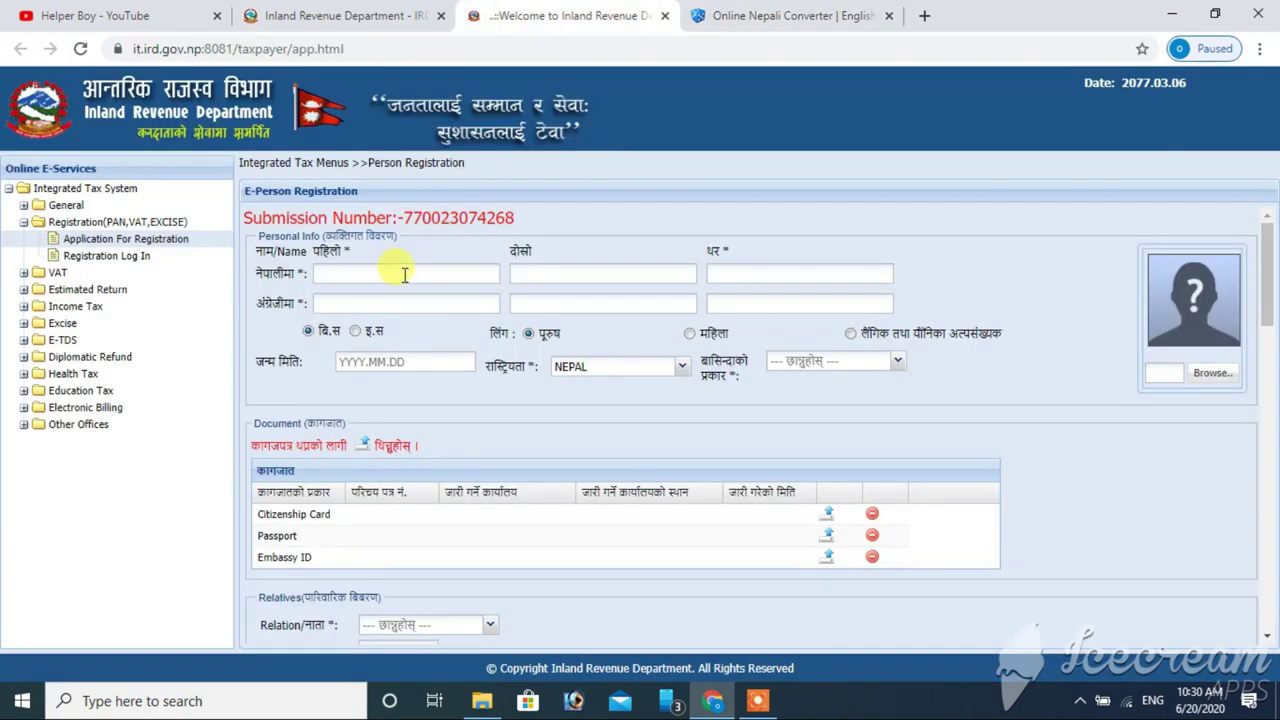
- Split the pasted Nepali name into the first, middle and last name fields
key("ctrl+v")
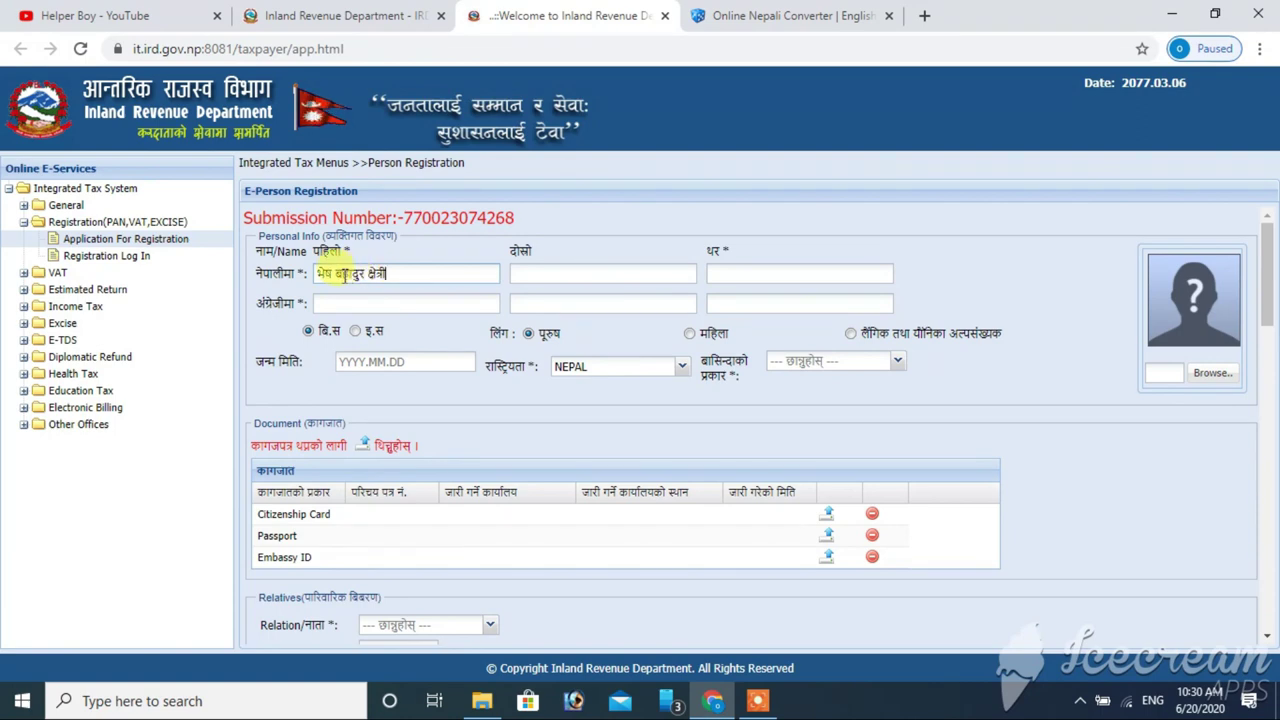
left_click_drag(336, 277, 462, 282)
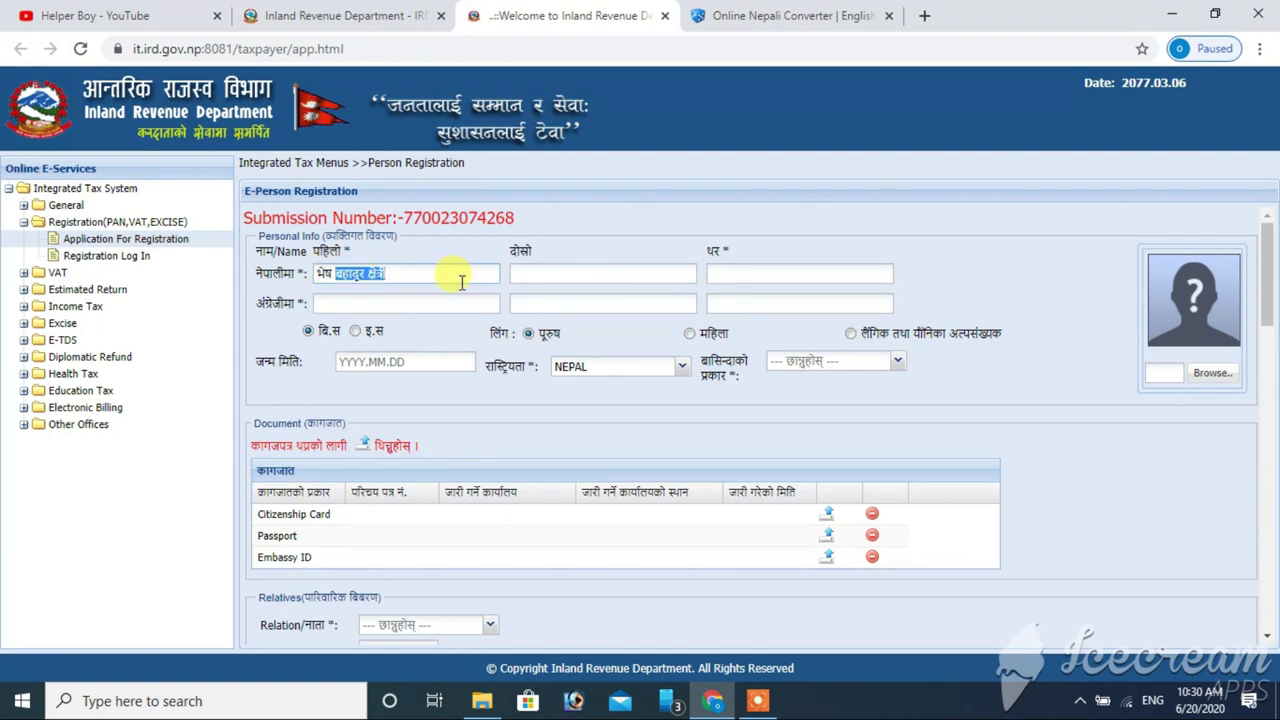
key("ctrl+x")
left_click(660, 272)
key("ctrl+v")
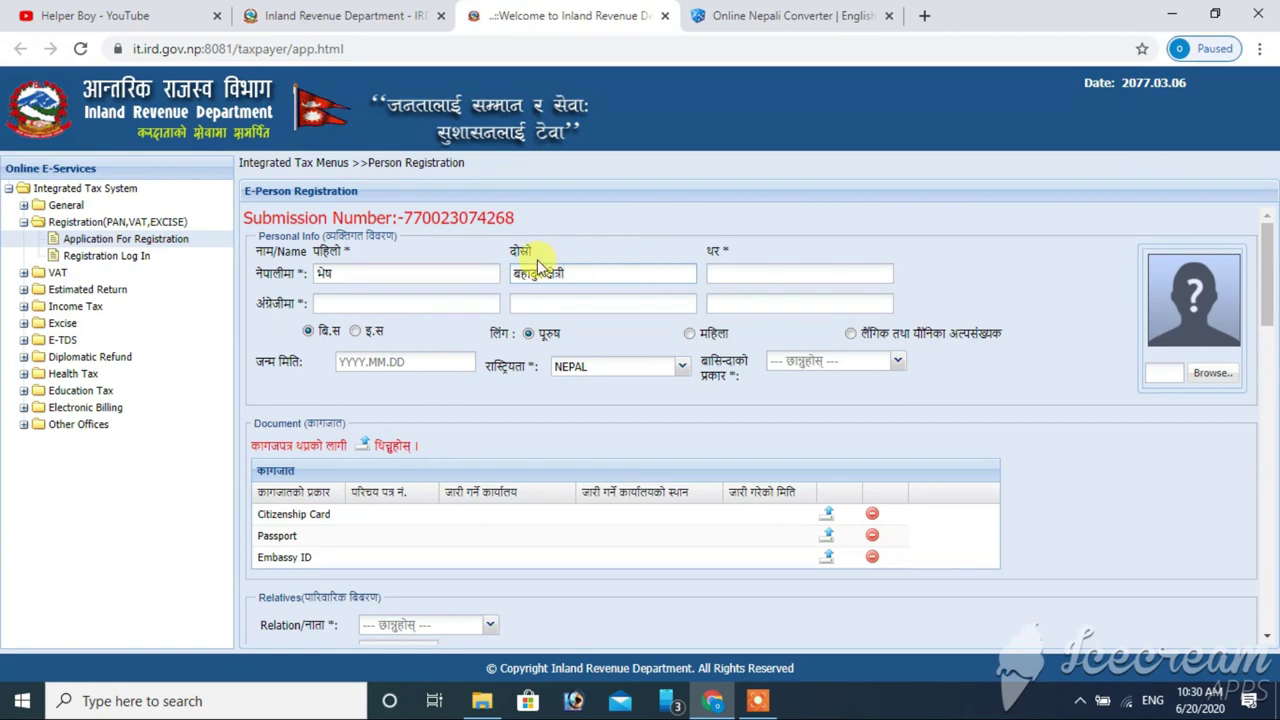
left_click_drag(546, 276, 591, 272)
key("ctrl+x")
left_click(722, 277)
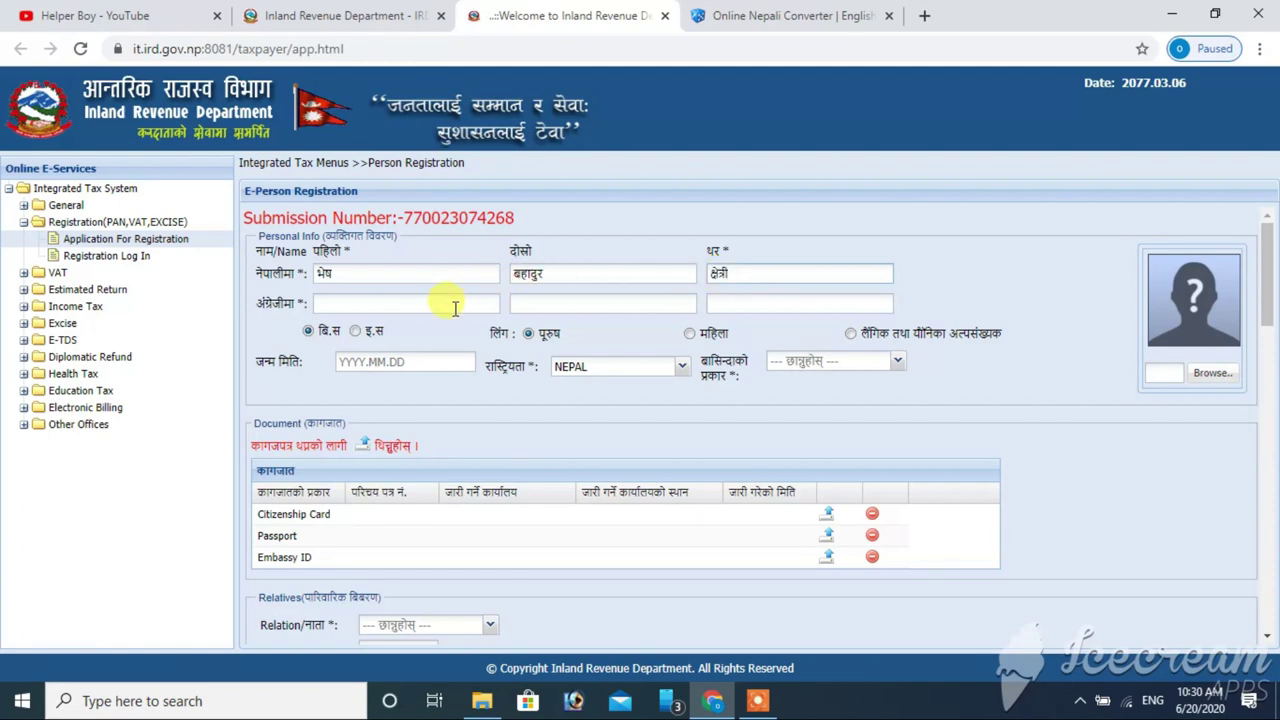
left_click(376, 306)
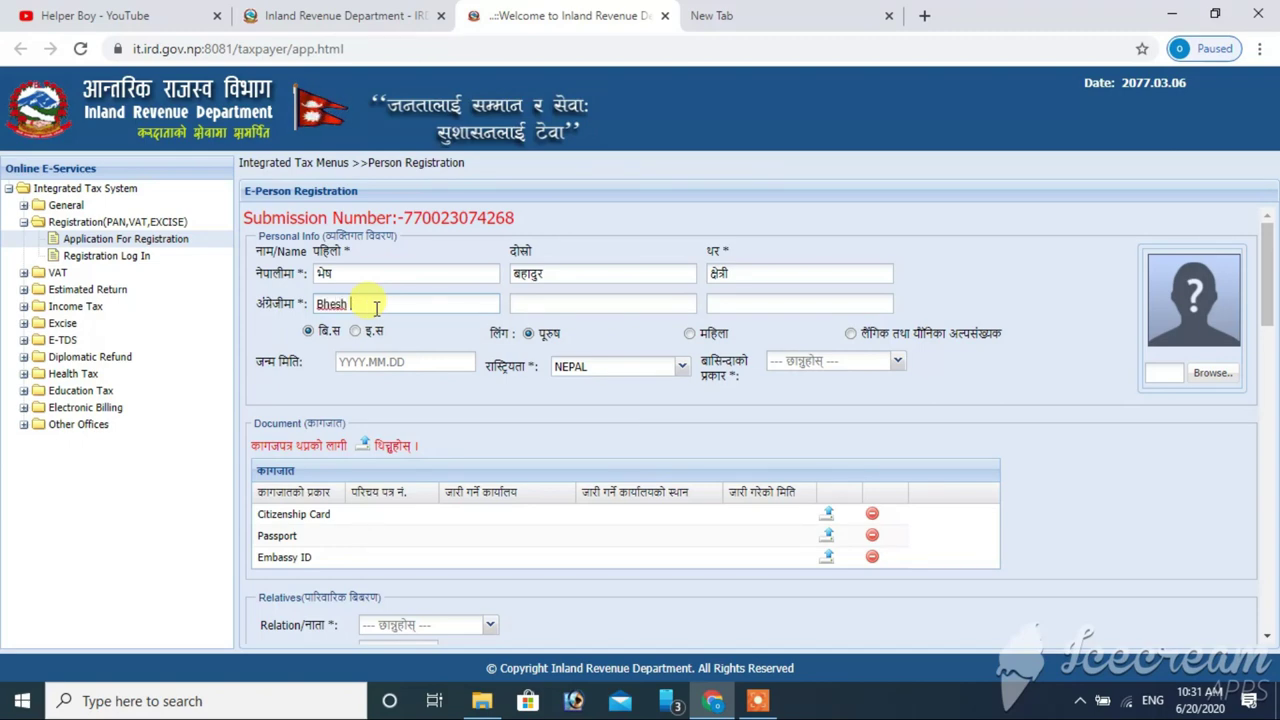
left_click(550, 306)
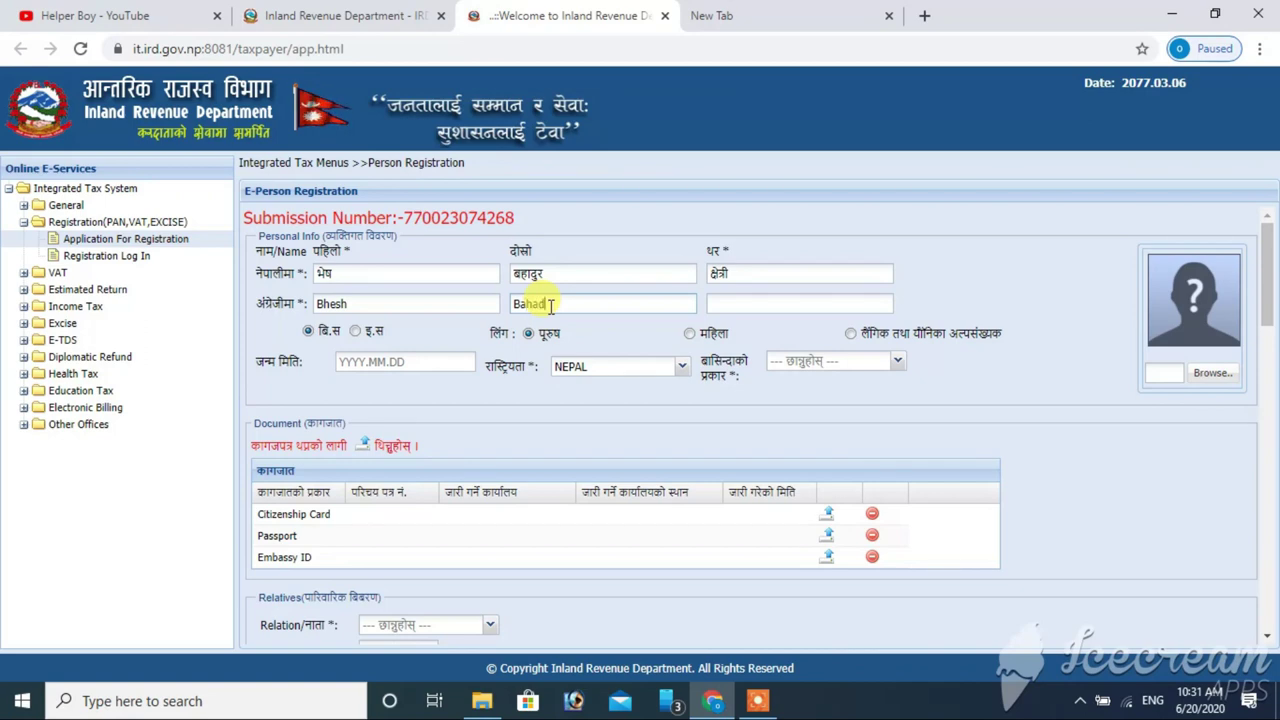
left_click(767, 310)
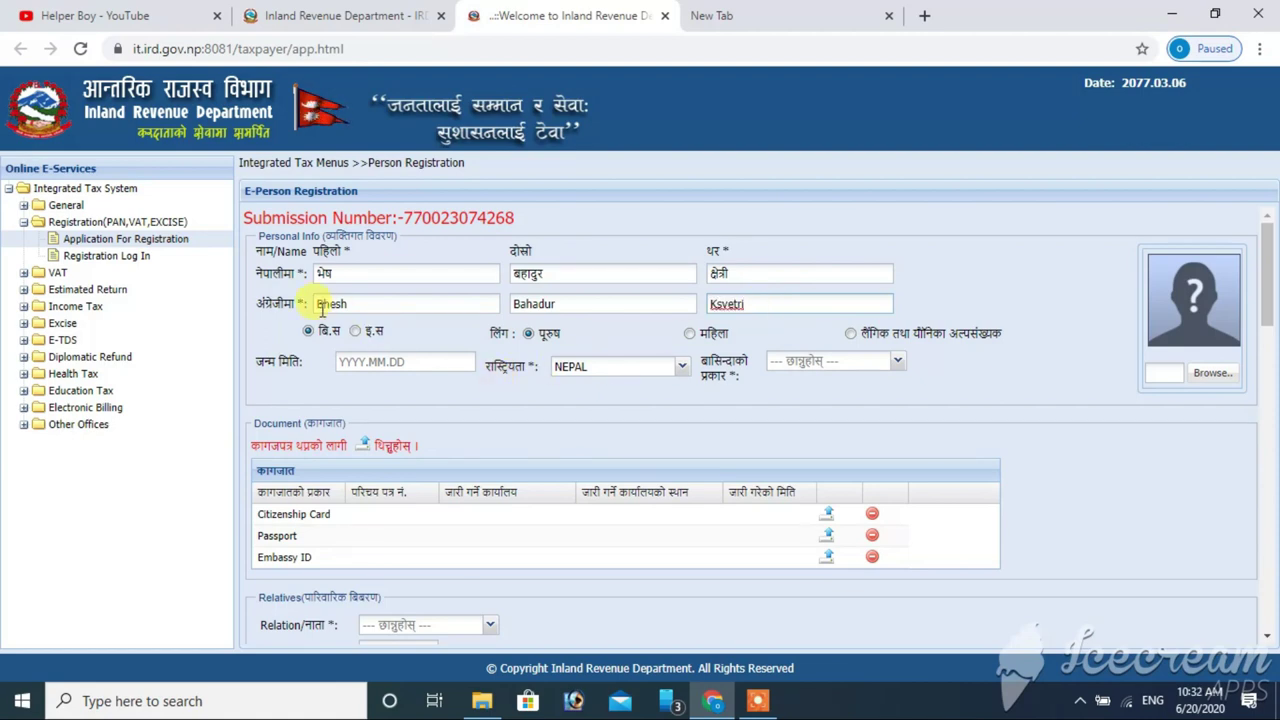
left_click(366, 361)
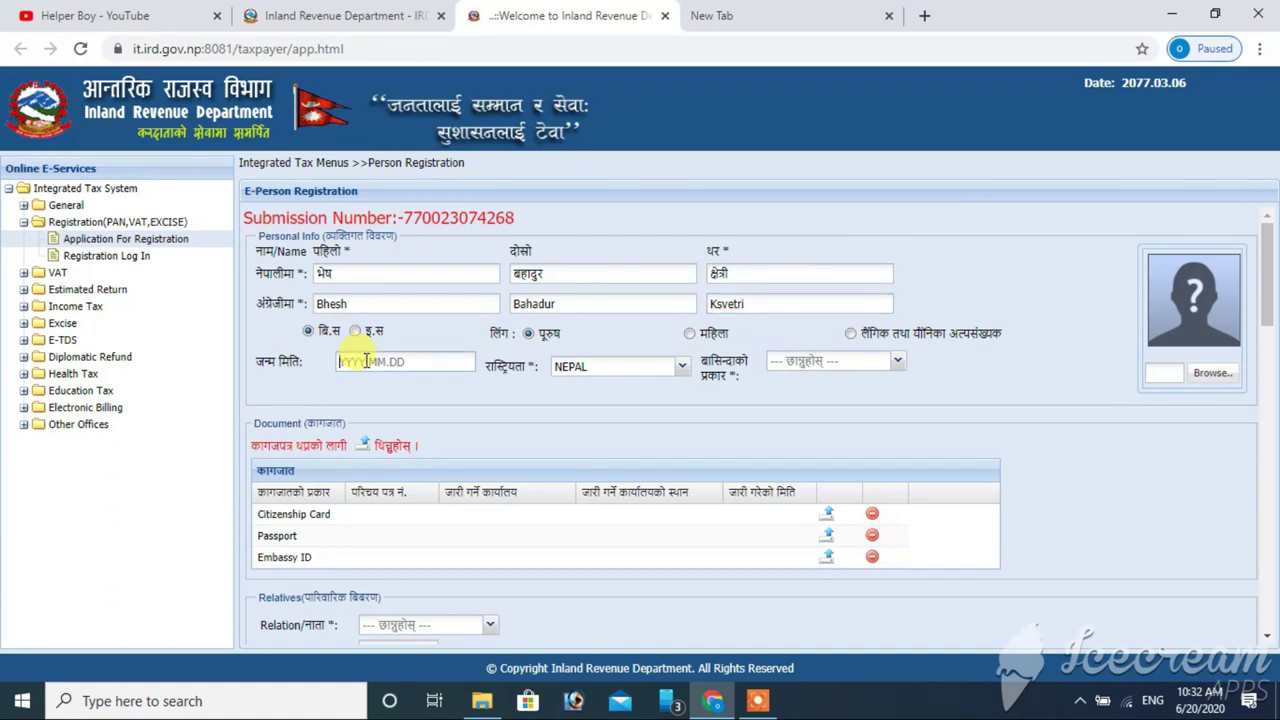
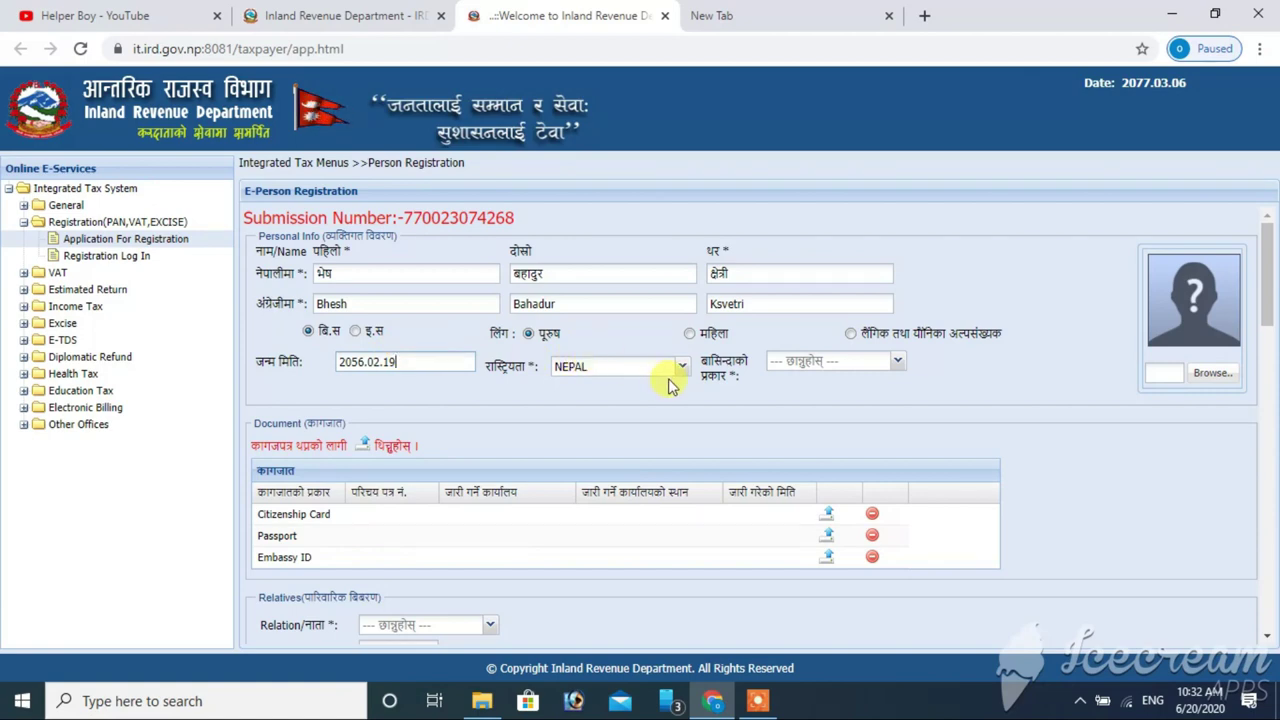
left_click(528, 335)
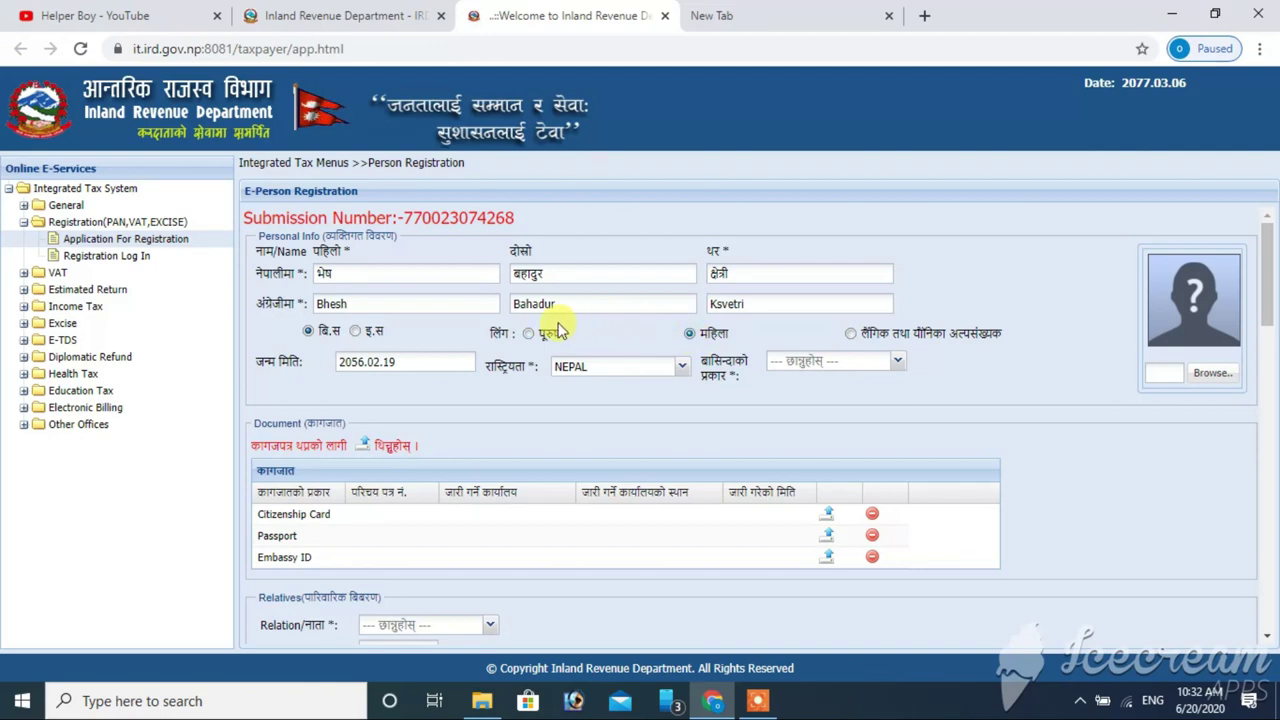
left_click(528, 335)
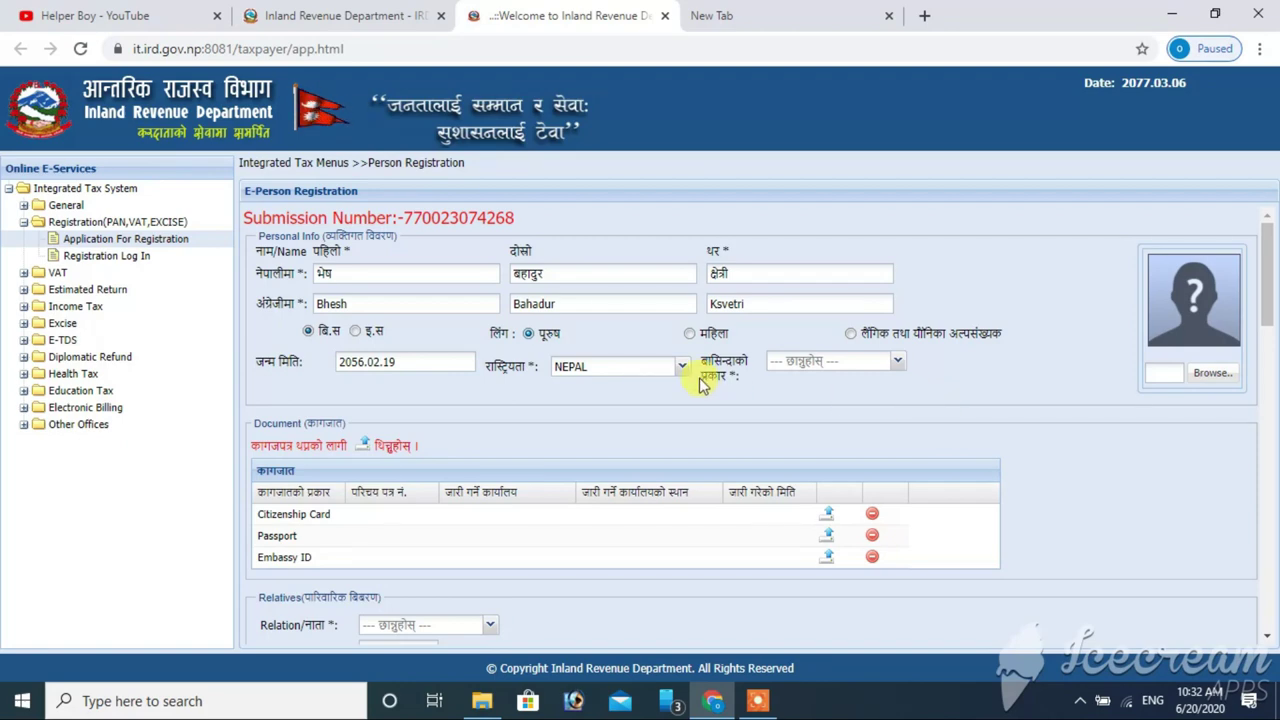
left_click(904, 369)
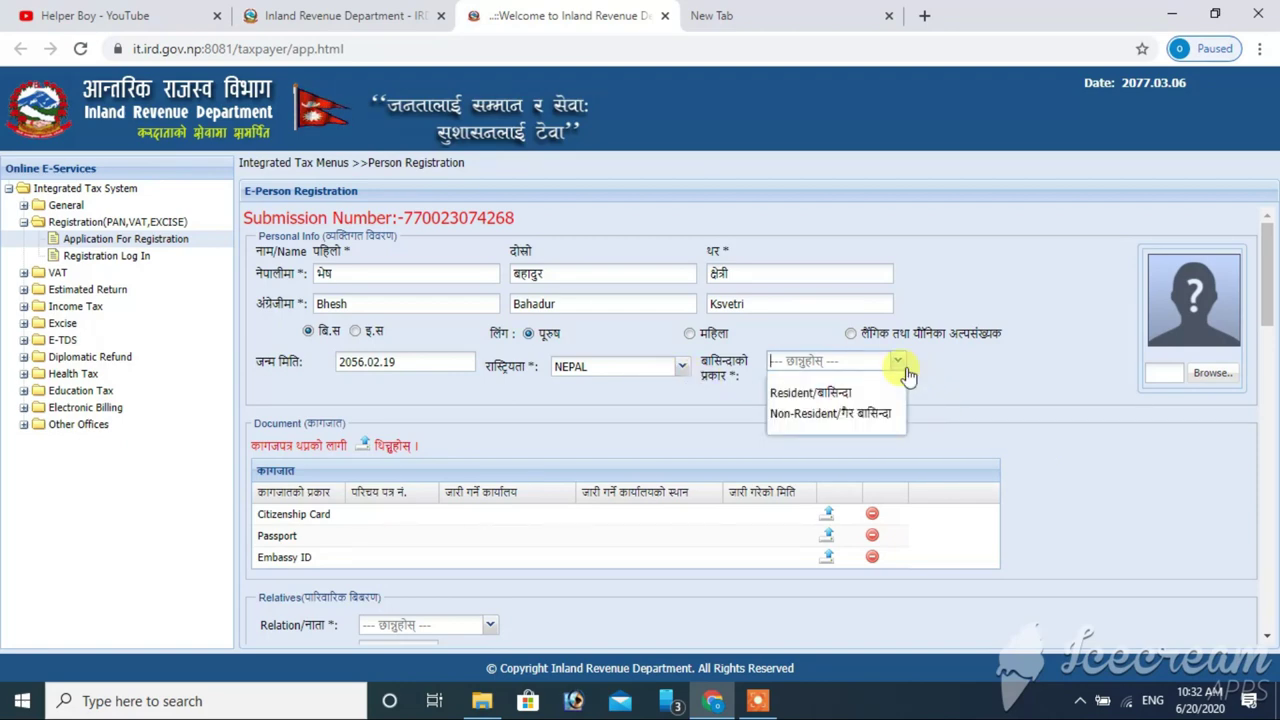
left_click(847, 394)
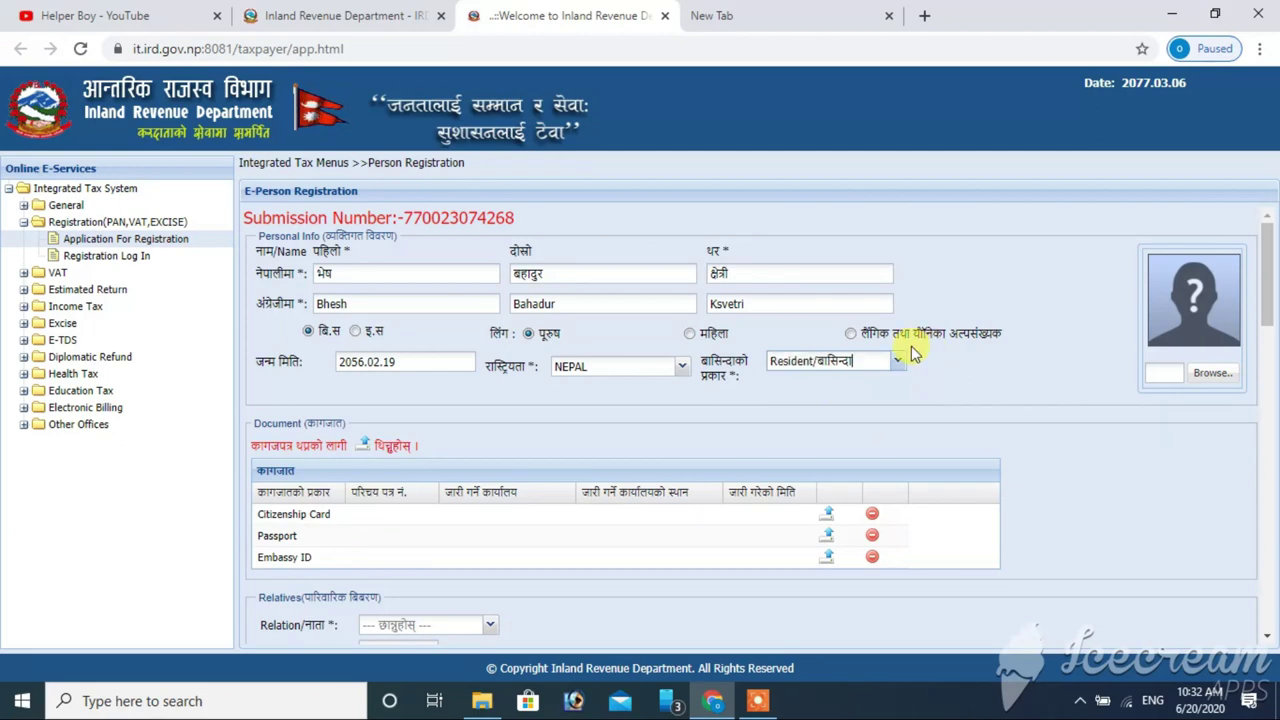
- Pick the applicant's photo from the Online Document folder on Online Work Disk
left_click(1217, 373)
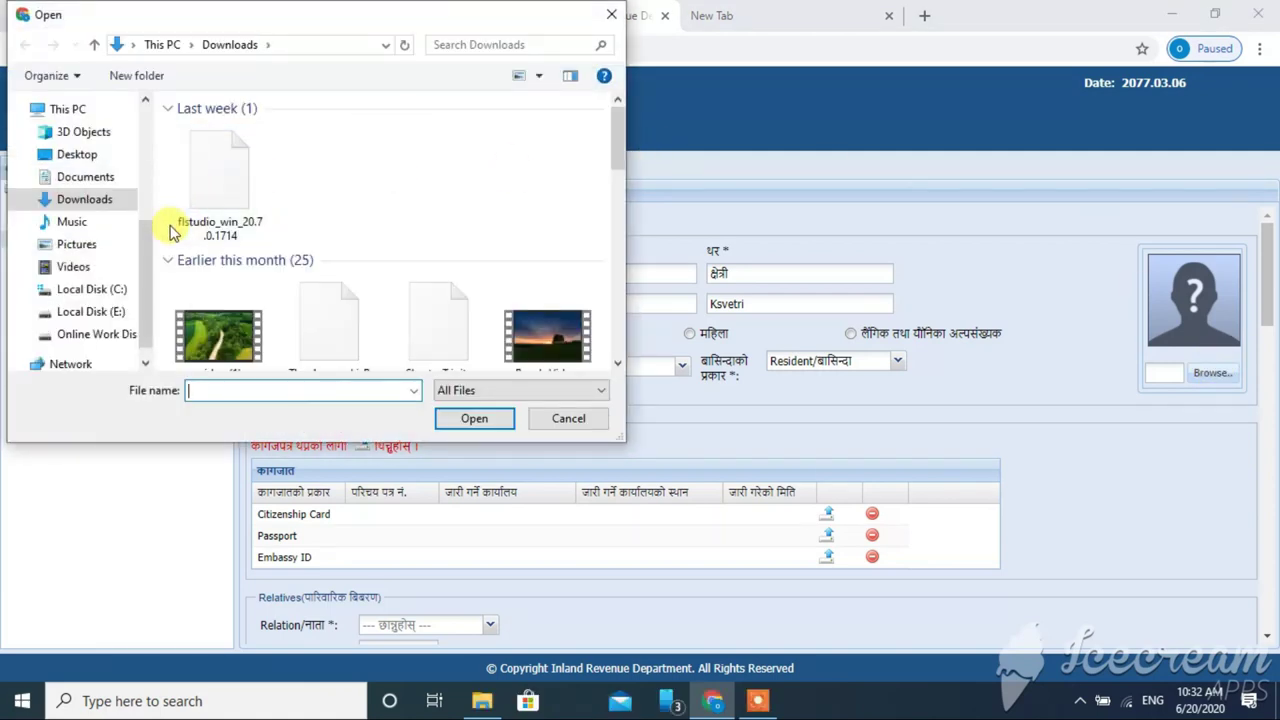
left_click_drag(143, 243, 143, 306)
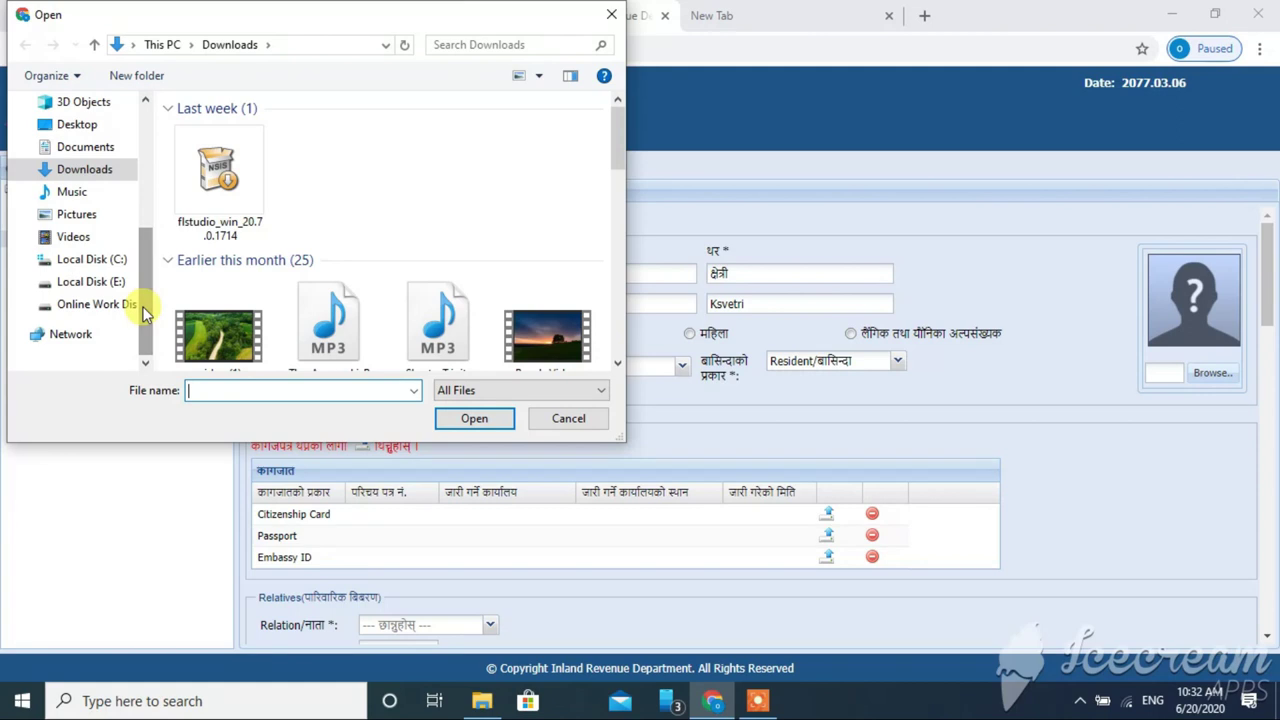
left_click(114, 304)
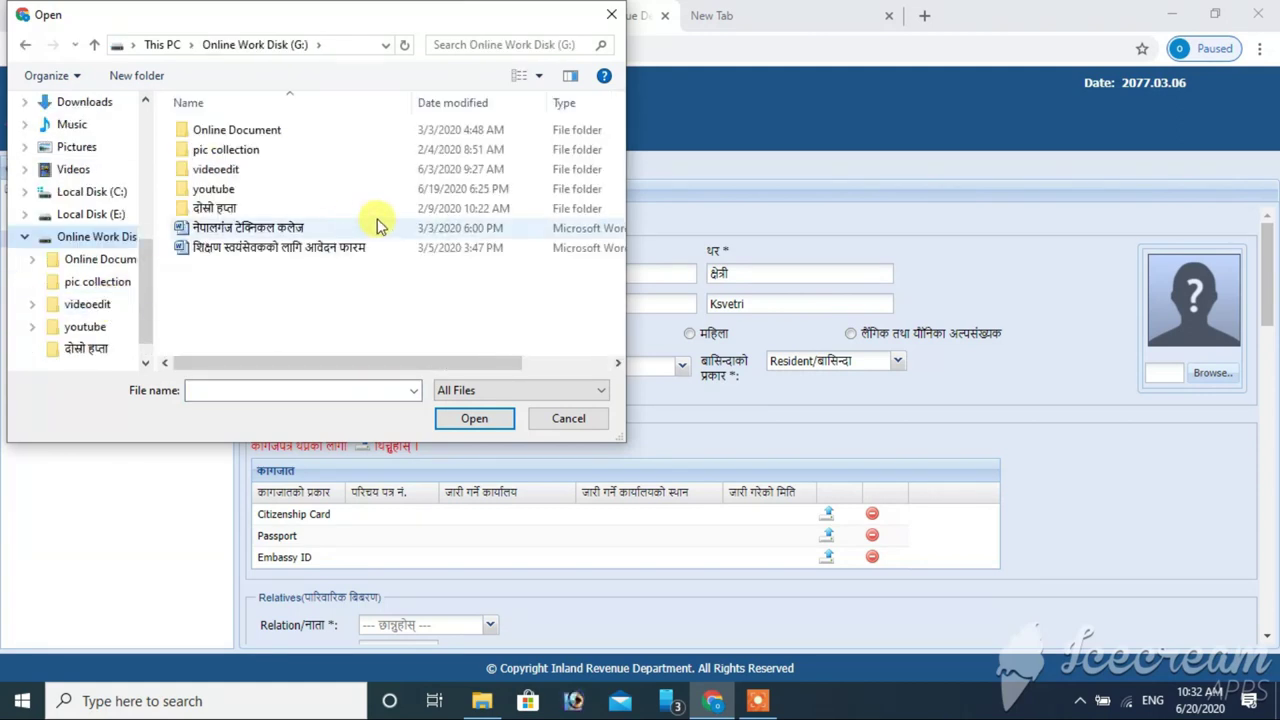
double_click(343, 131)
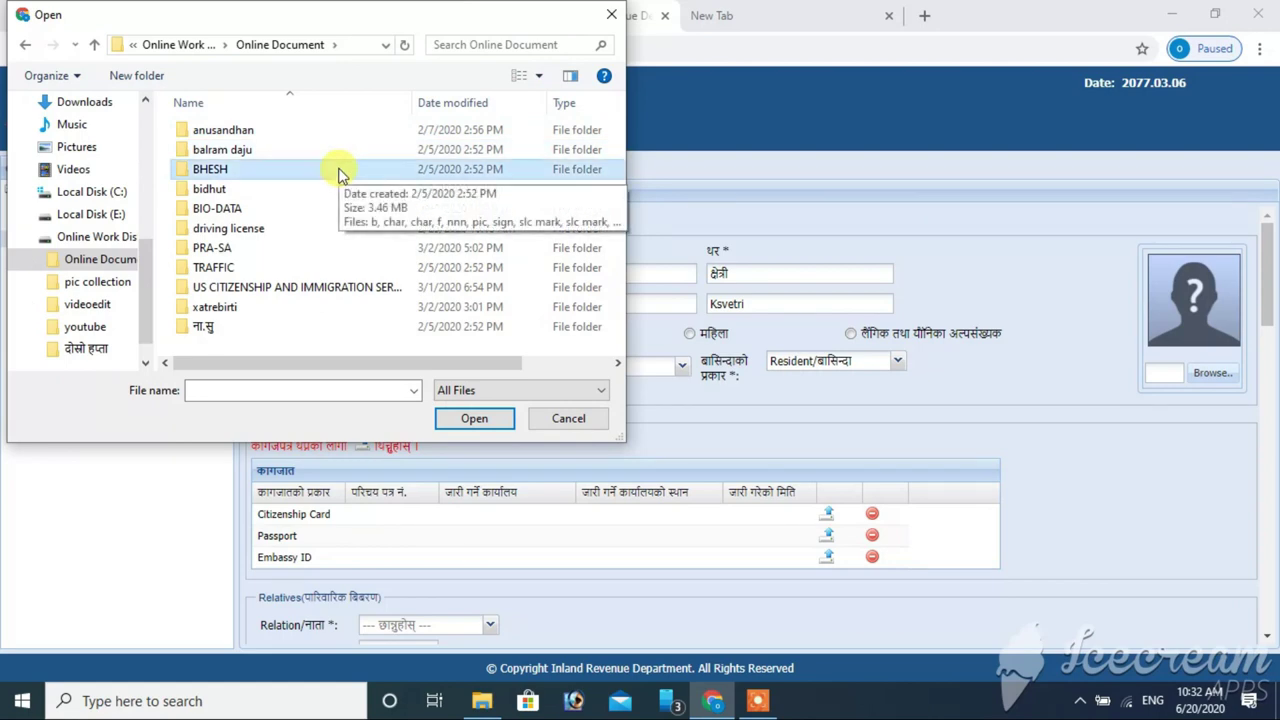
double_click(338, 170)
double_click(334, 255)
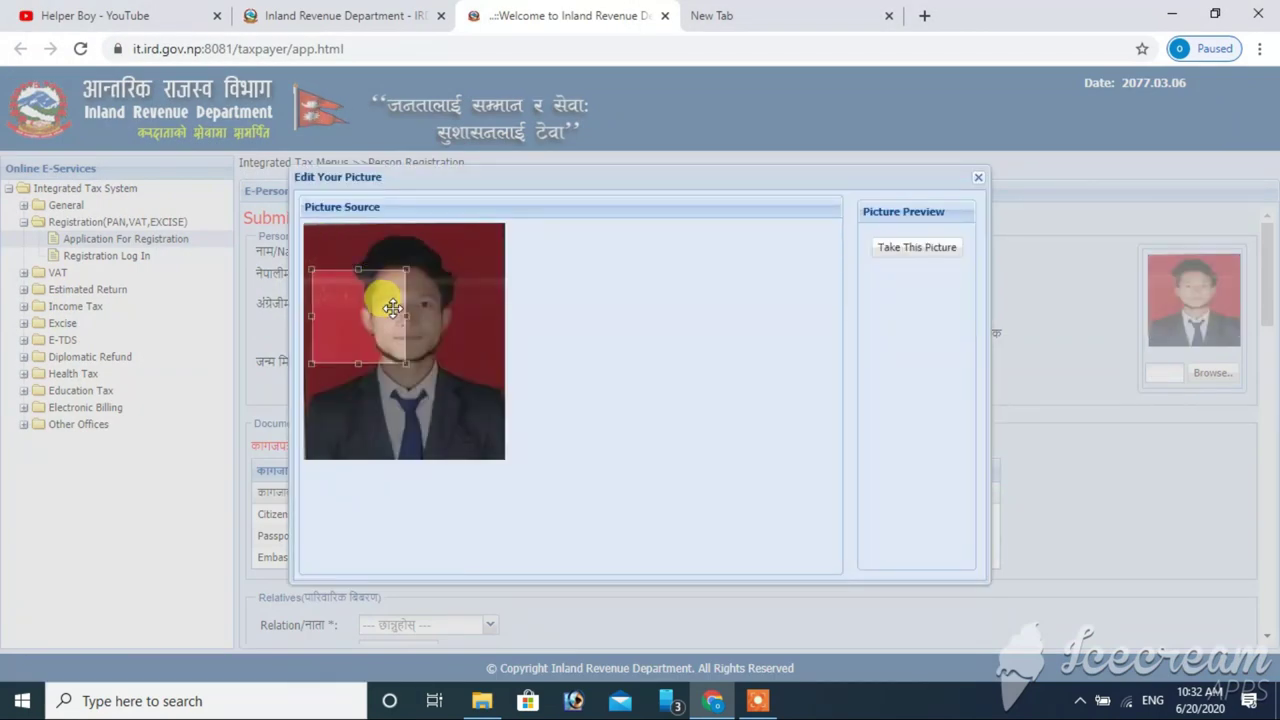
- Crop the photo around the head, accept it, and close the editor and Cortana panel
left_click_drag(405, 362, 517, 474)
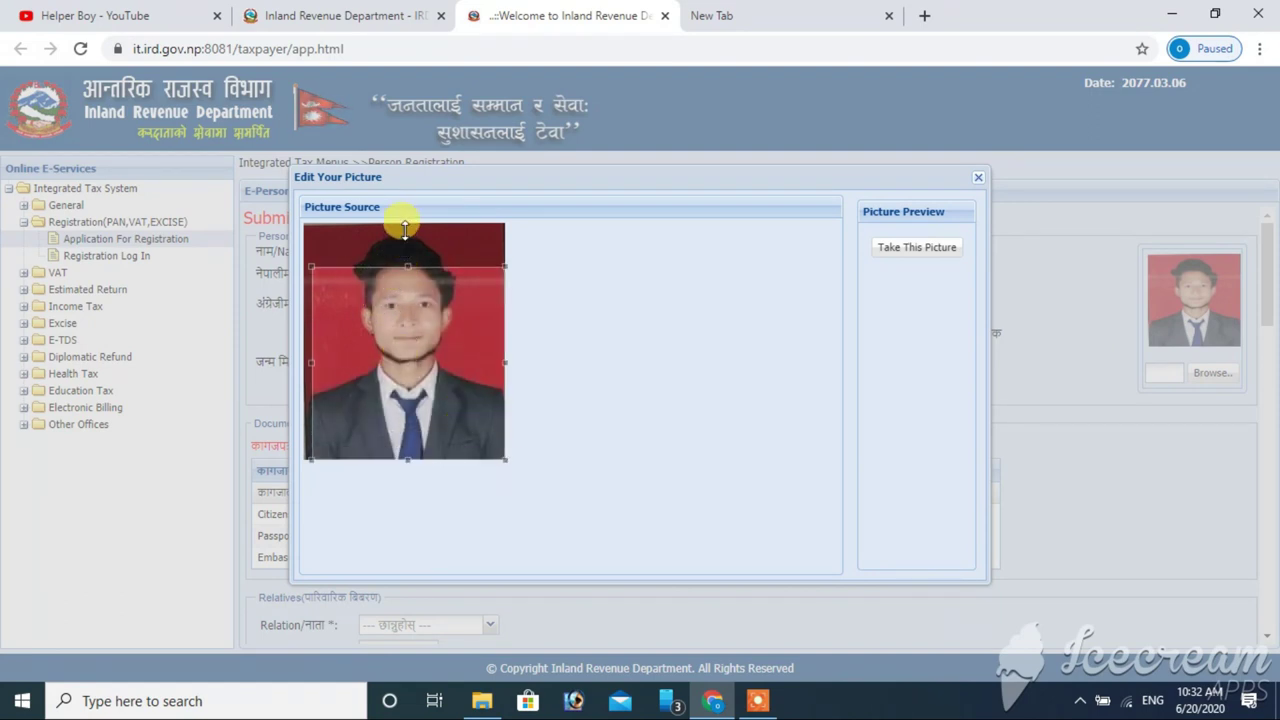
left_click_drag(403, 320, 407, 282)
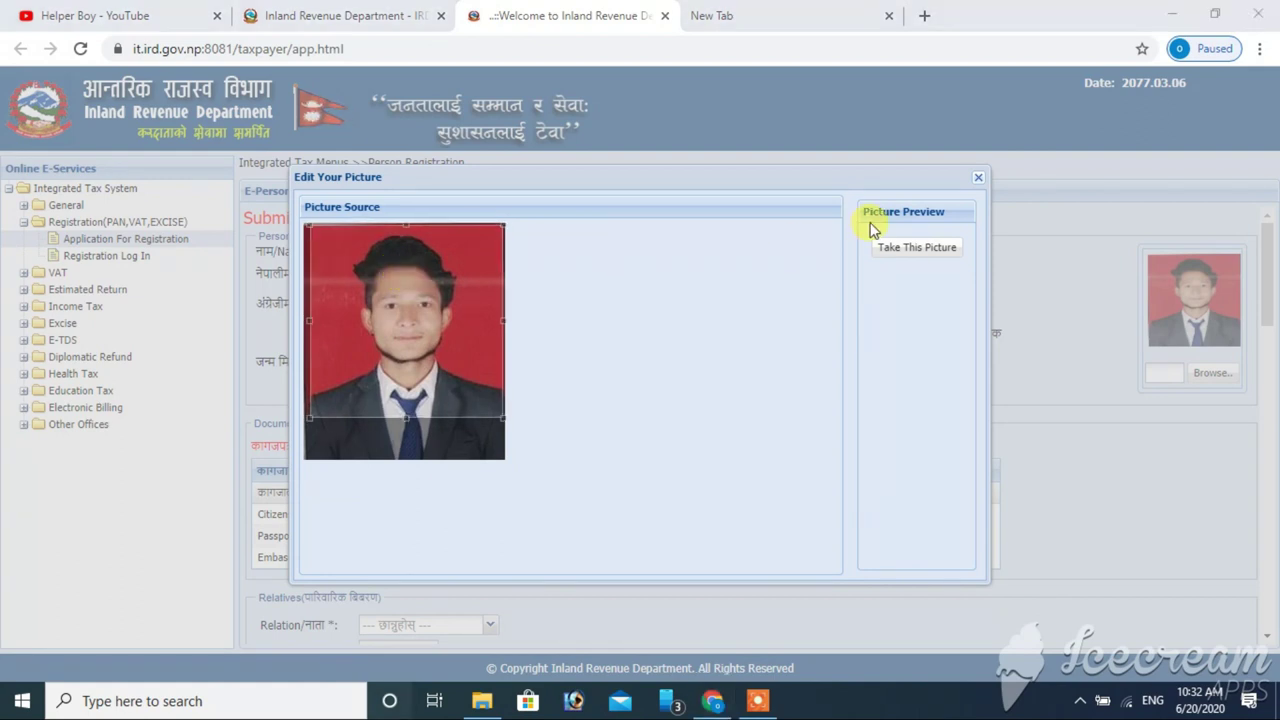
left_click(918, 248)
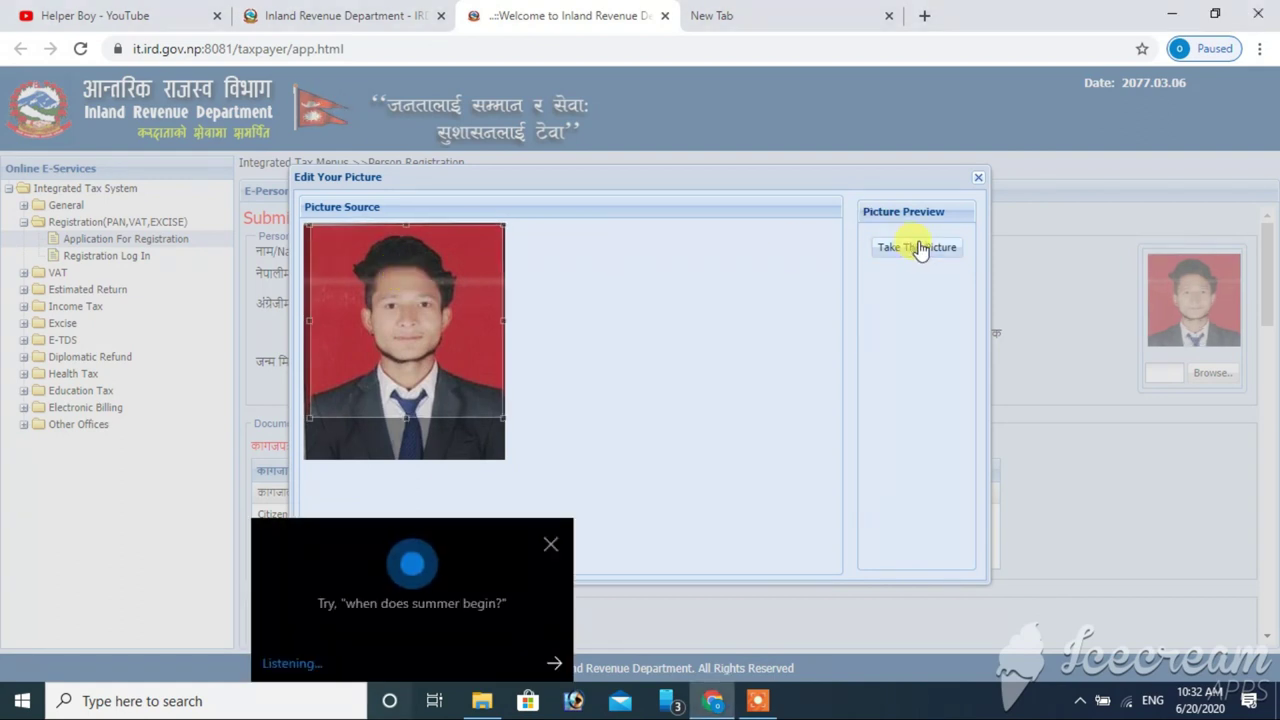
left_click(978, 184)
left_click(551, 544)
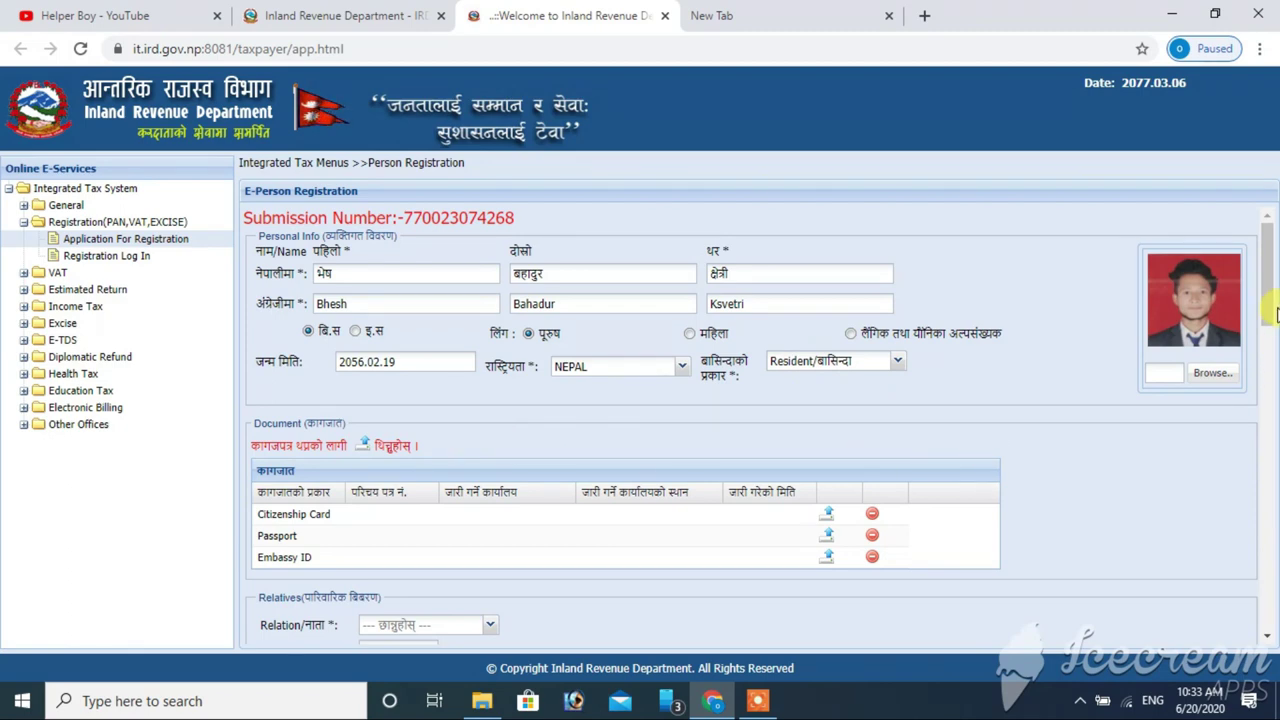
- Add a Citizenship Card document, entering its number and pasting the issuing office
left_click_drag(1268, 300, 1270, 345)
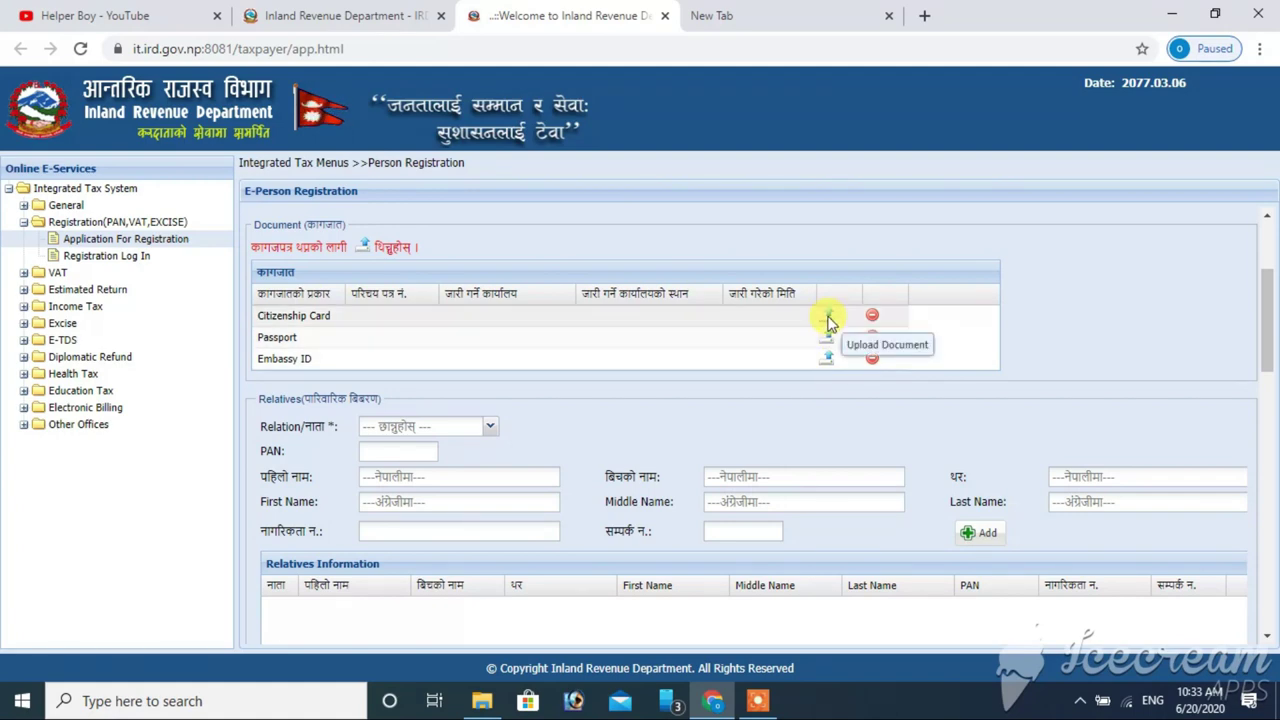
left_click(827, 318)
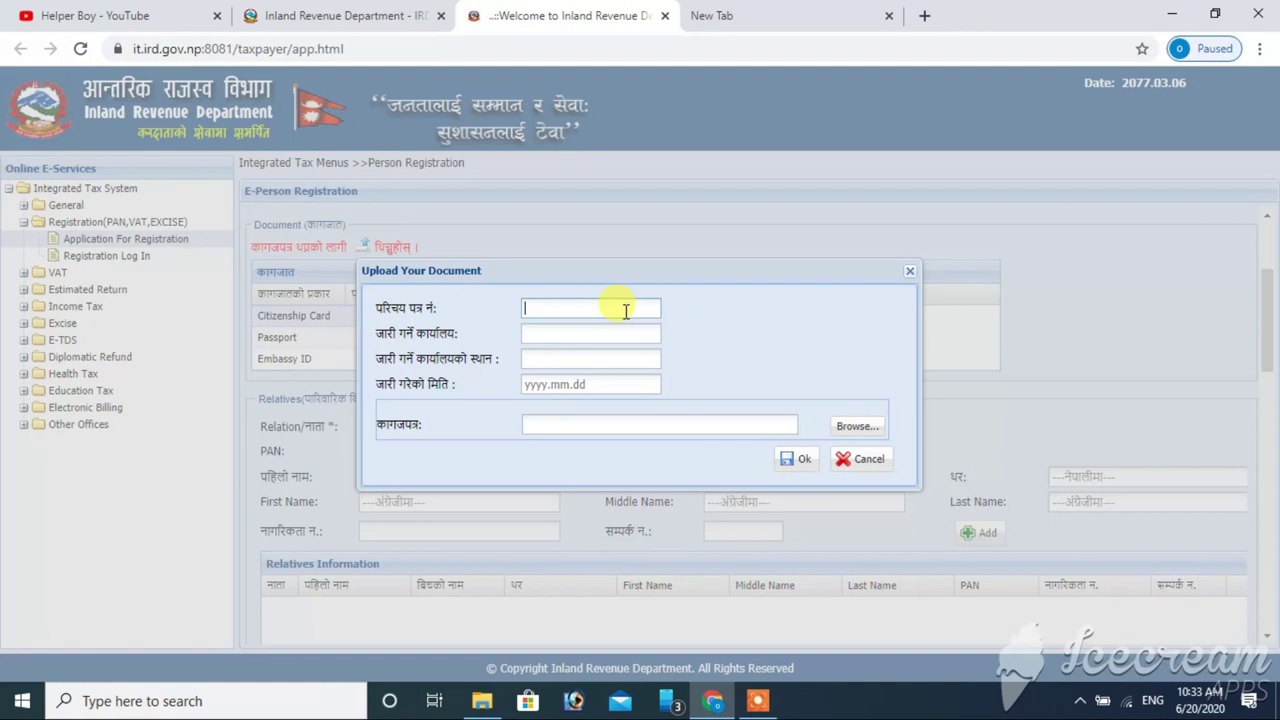
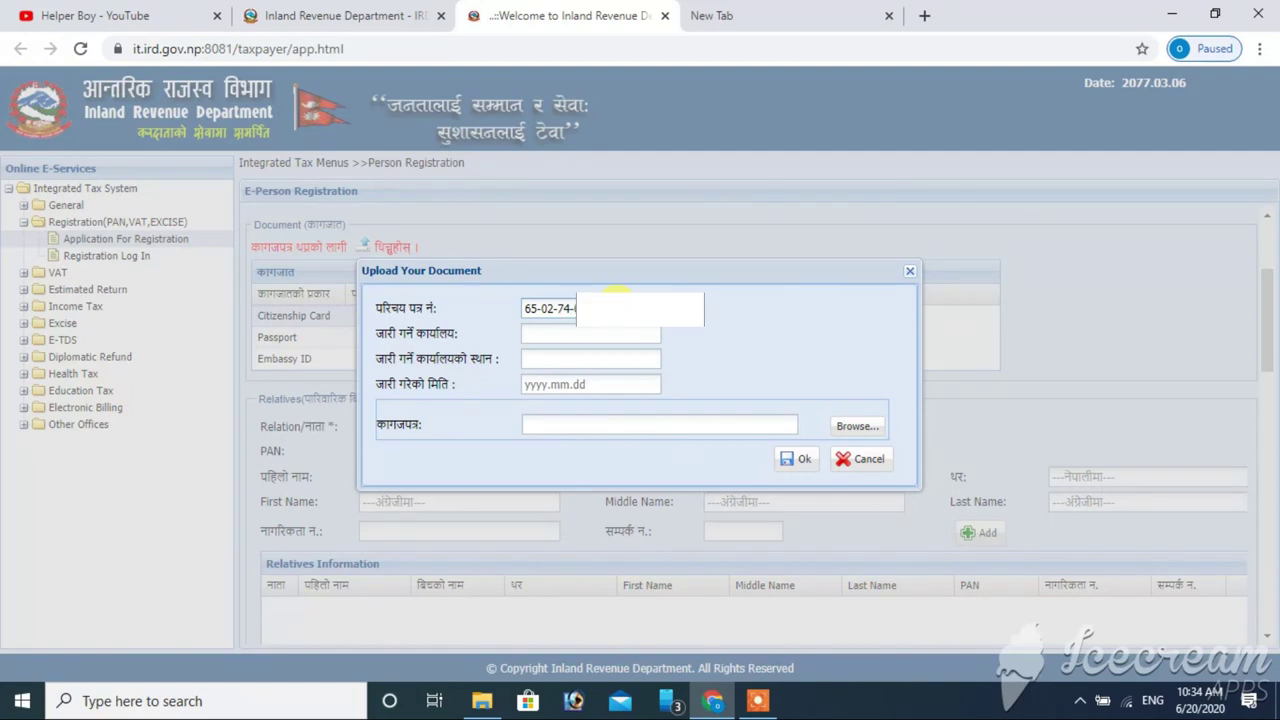
left_click(611, 335)
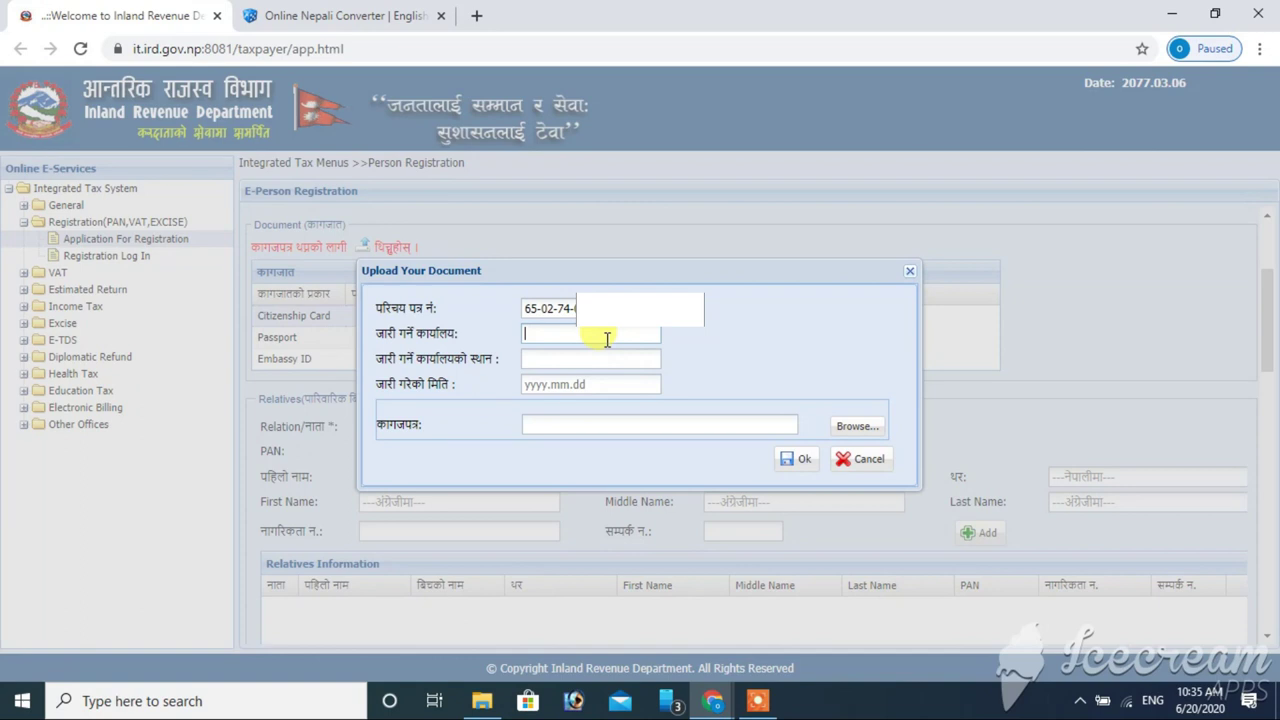
type("जिल्ला प्रशासन कार्यालय बर्दिया")
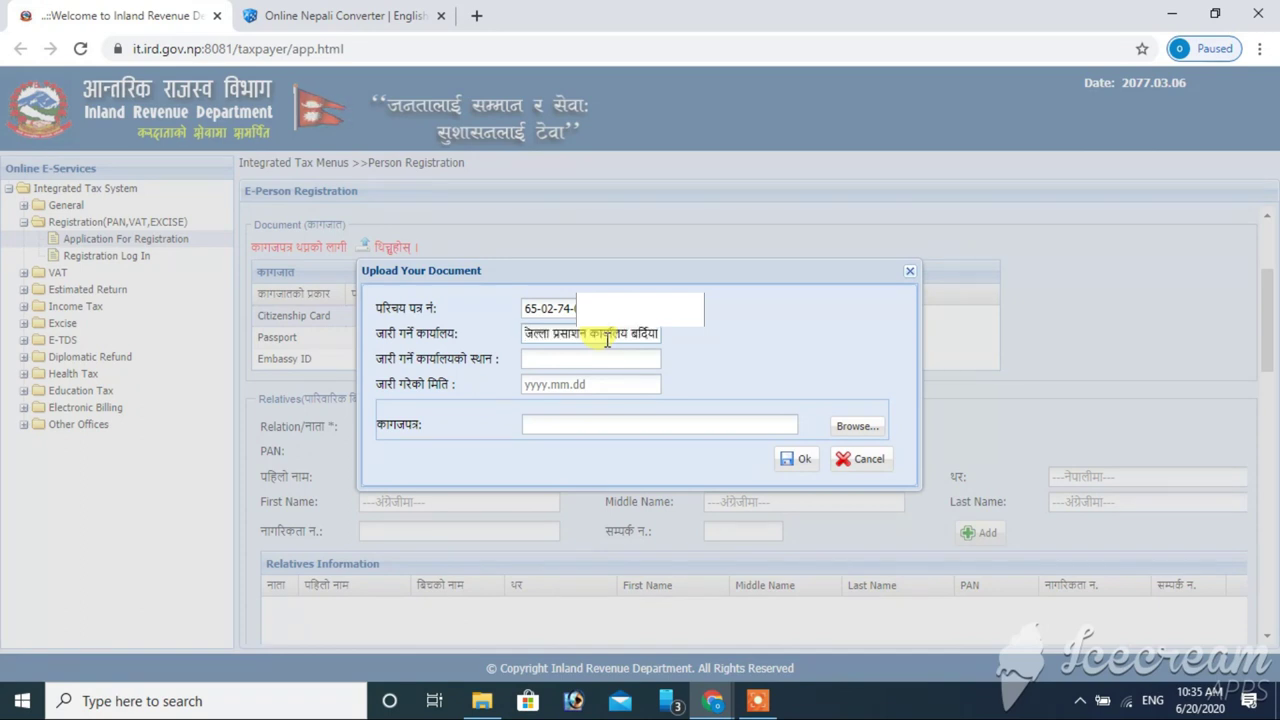
- Set the issuing place to बर्दिया and the issue date to 2074.02.19
double_click(643, 333)
key("ctrl+c")
left_click(596, 360)
key("ctrl+v")
left_click(596, 386)
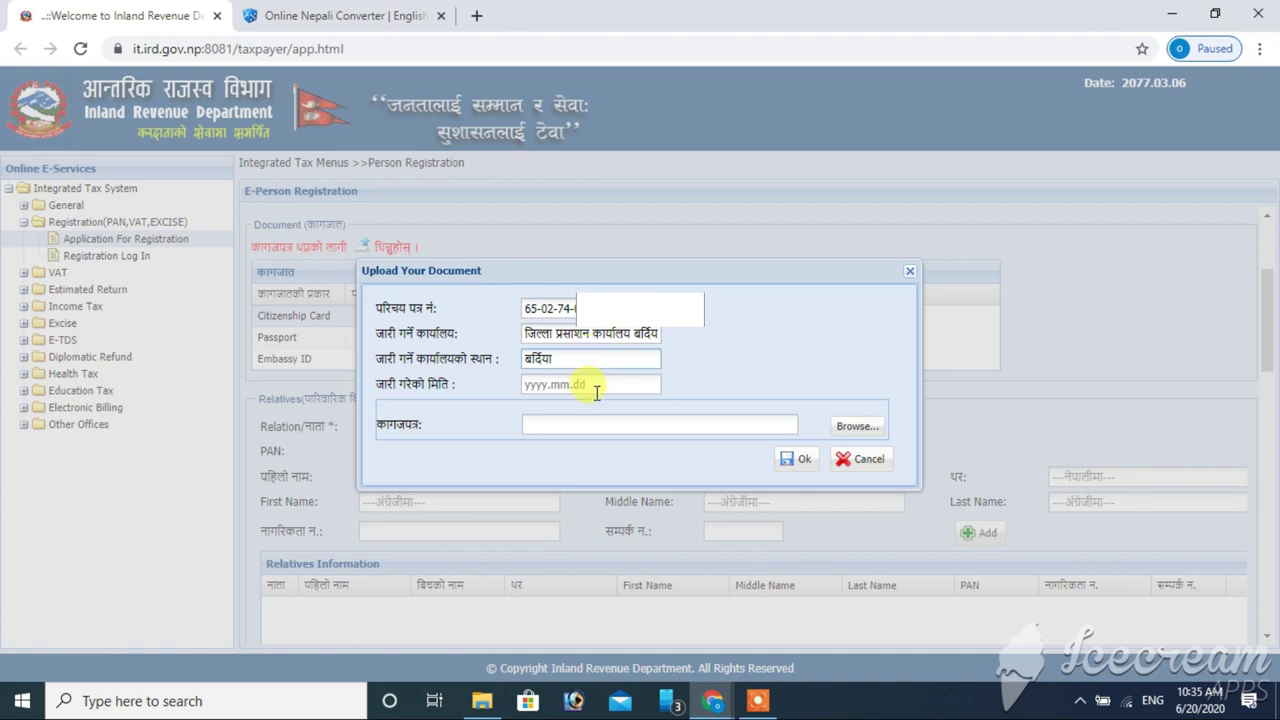
type("2")
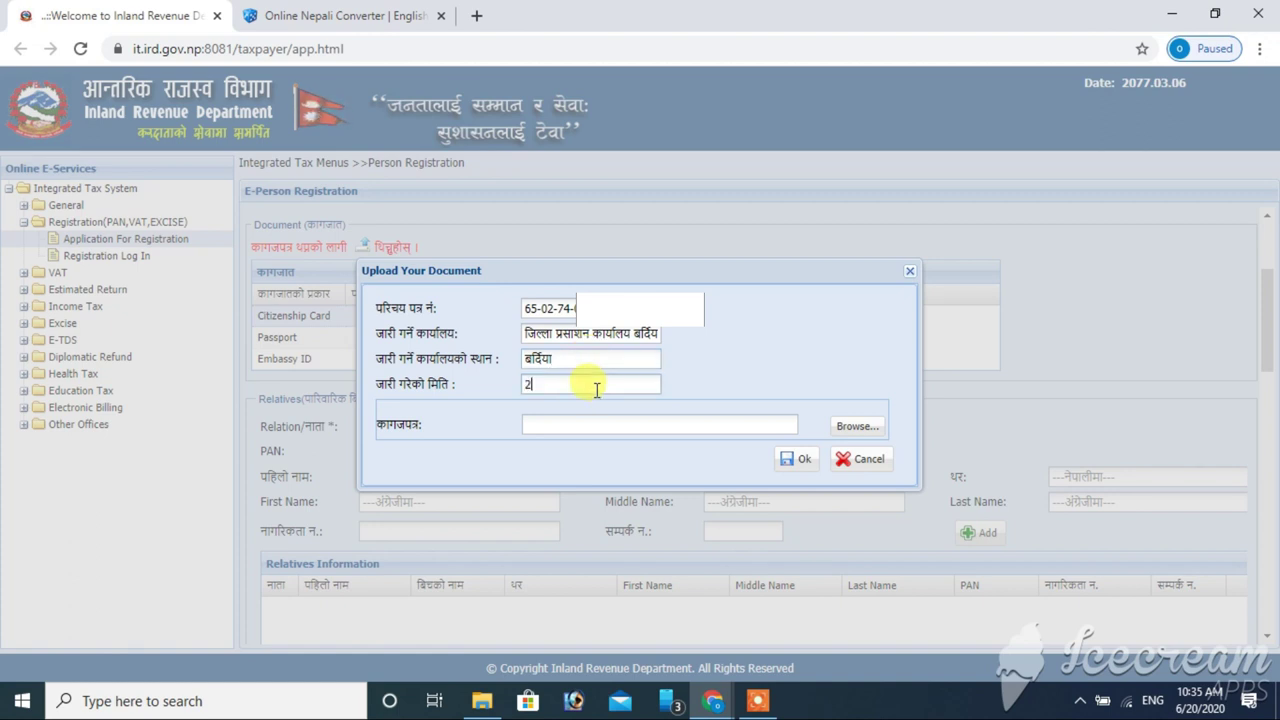
type("074.02.19")
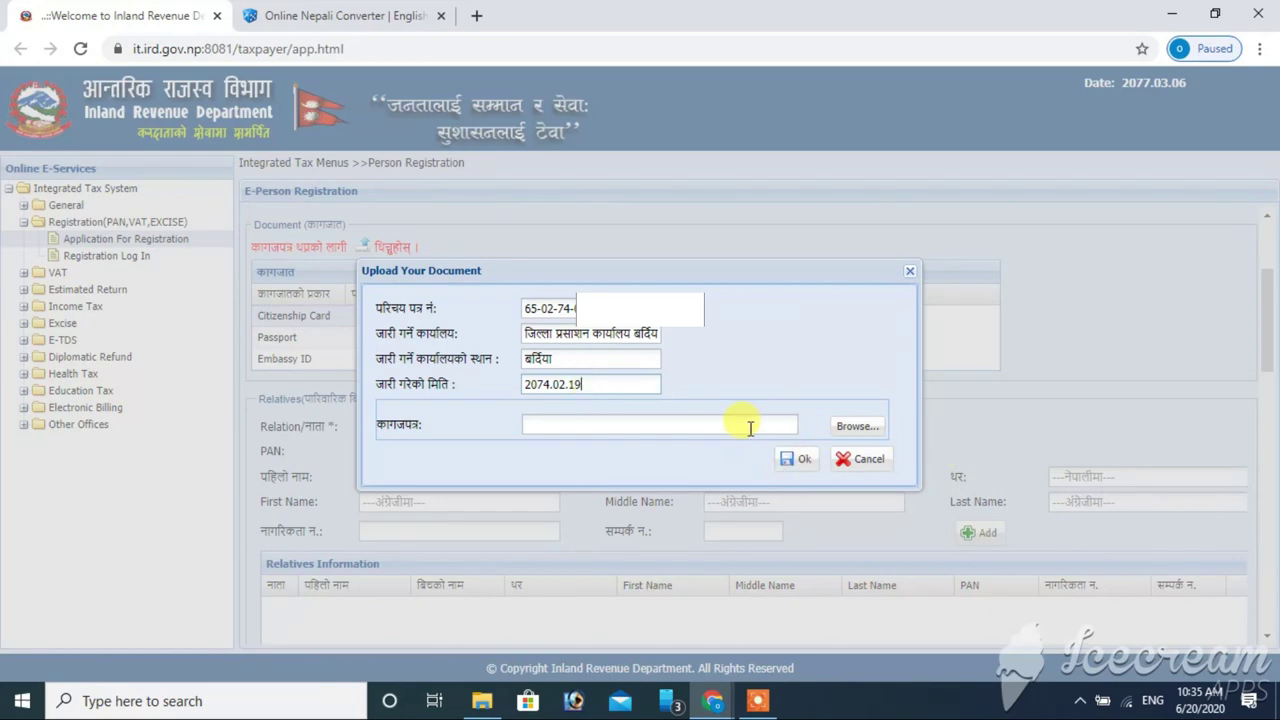
left_click(840, 437)
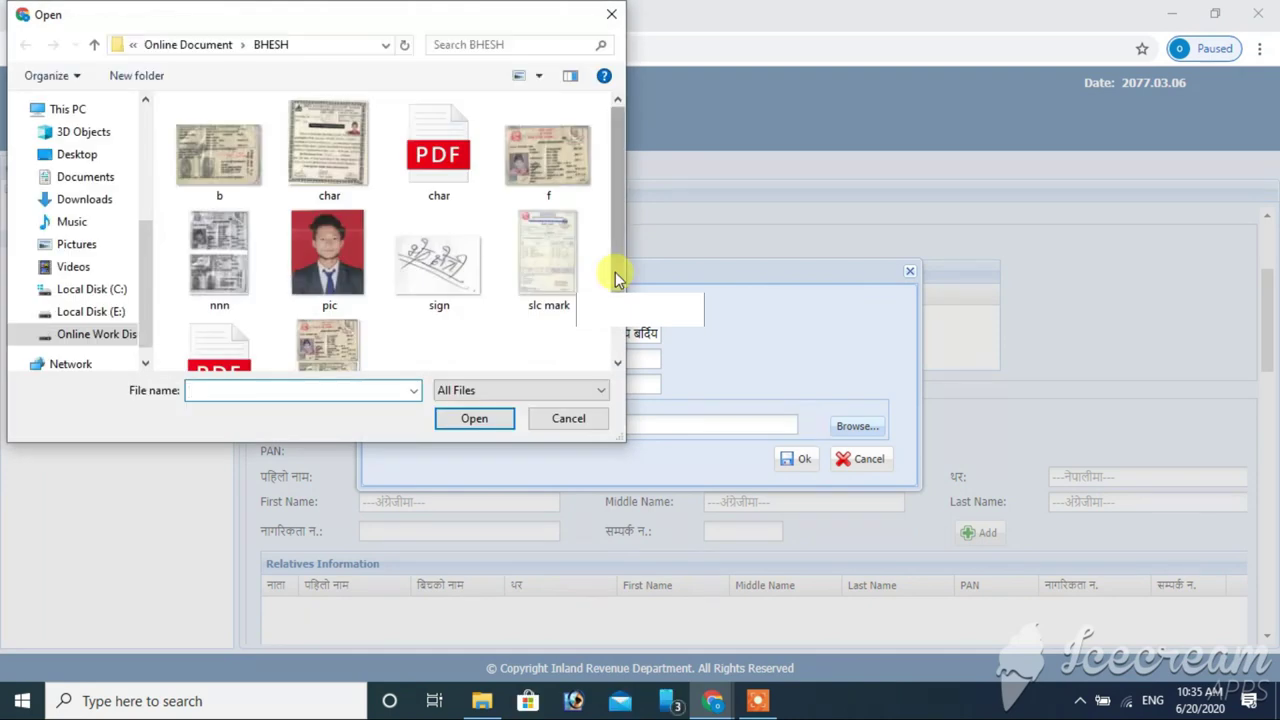
- Attach the scan ttttttttttt.jpg and save the citizenship card details
left_click(560, 210)
double_click(325, 345)
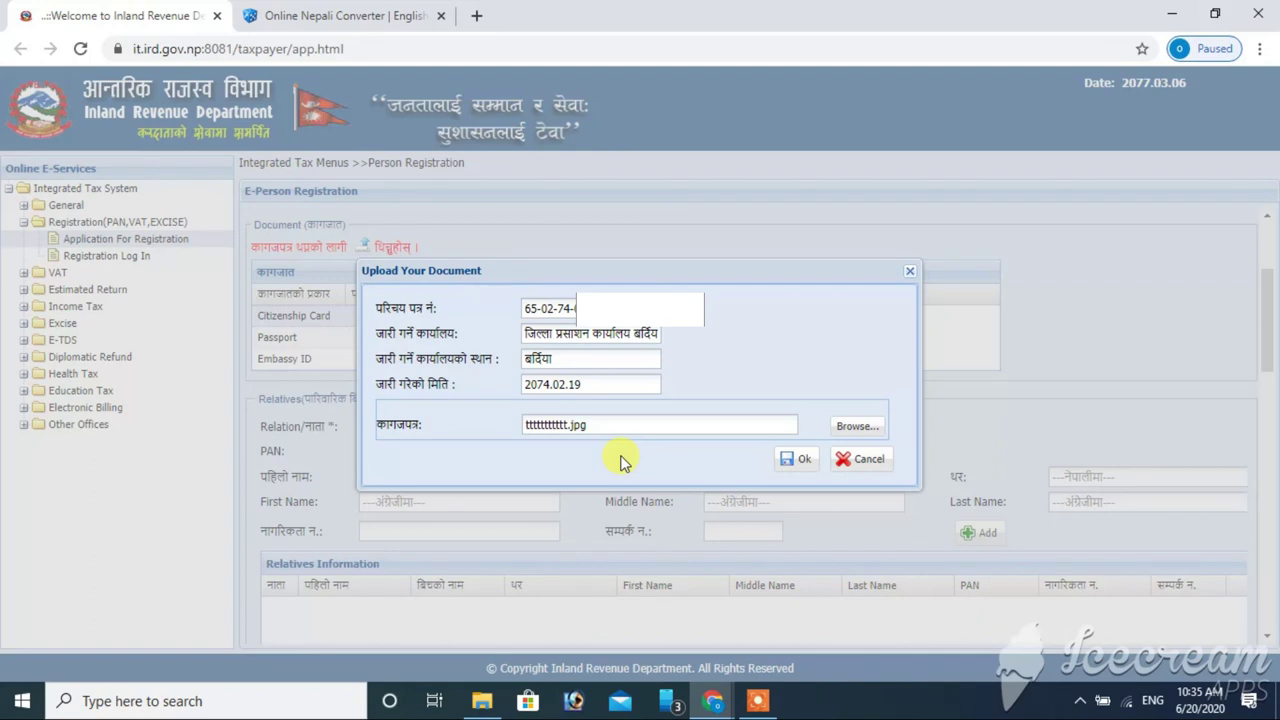
left_click_drag(593, 426, 516, 429)
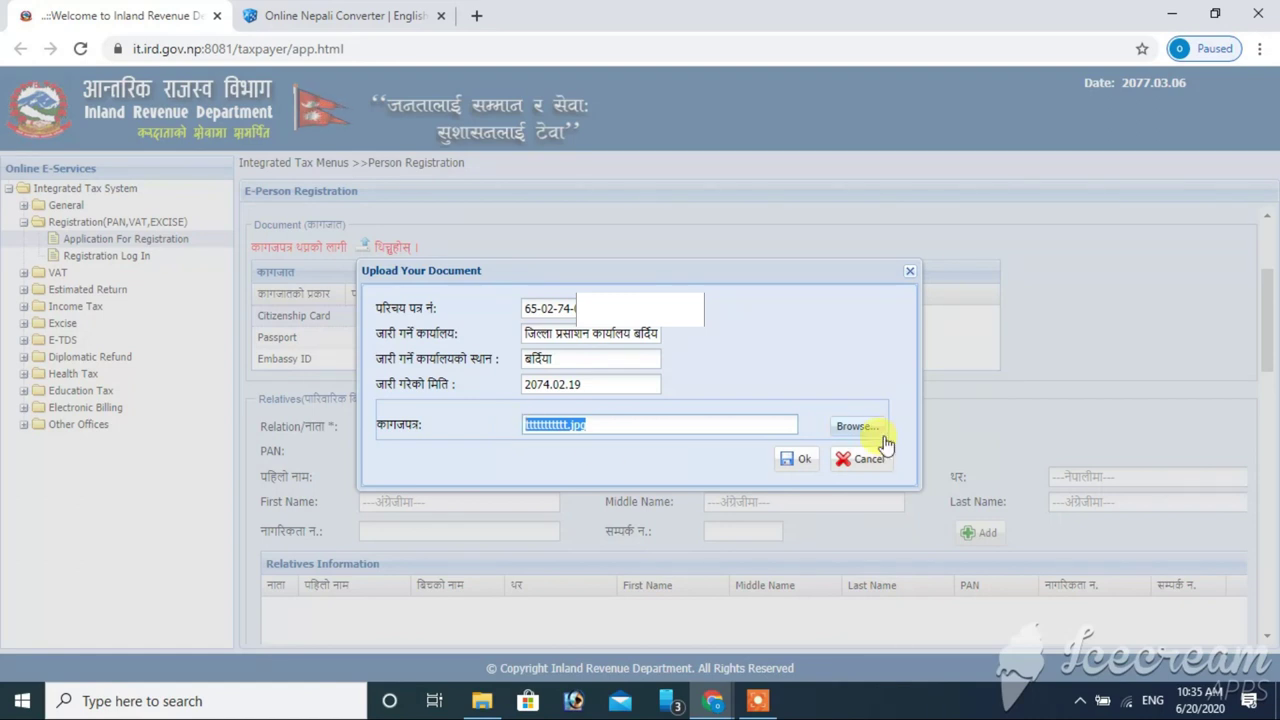
left_click(797, 460)
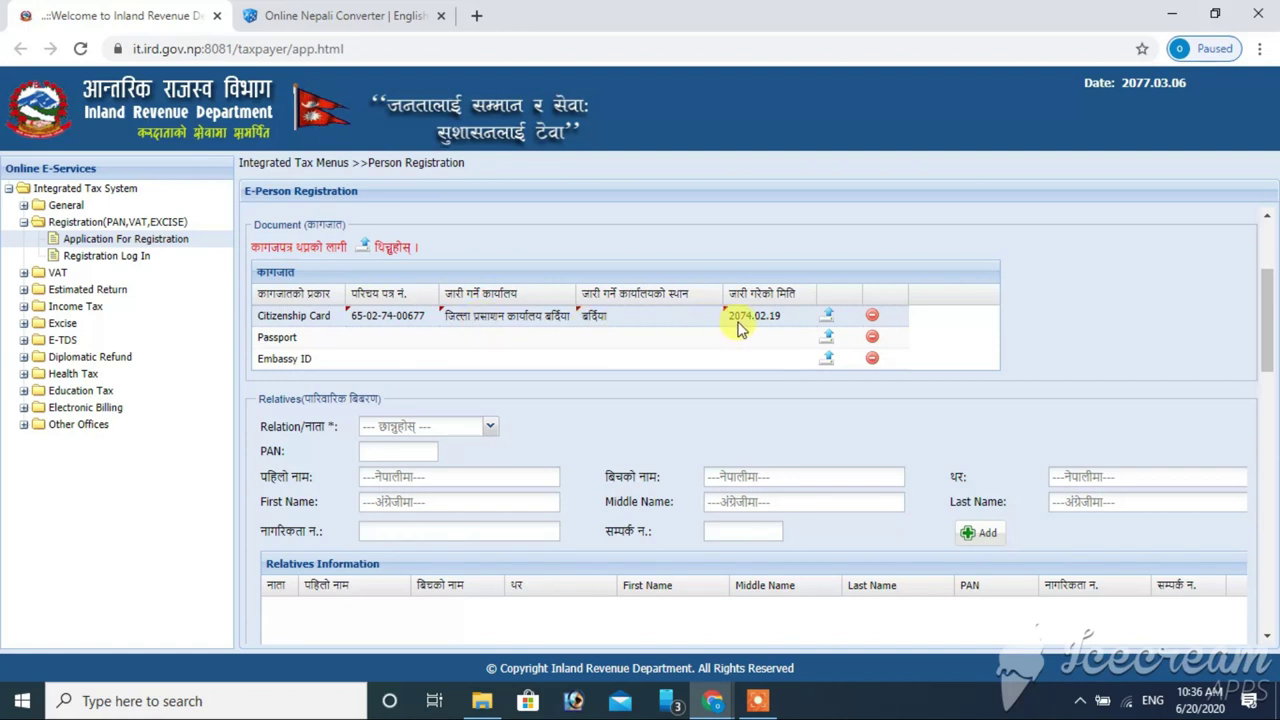
- Choose father (बुवा) as the relation and split his pasted Nepali name into first, middle and surname fields
left_click_drag(1267, 330, 1266, 363)
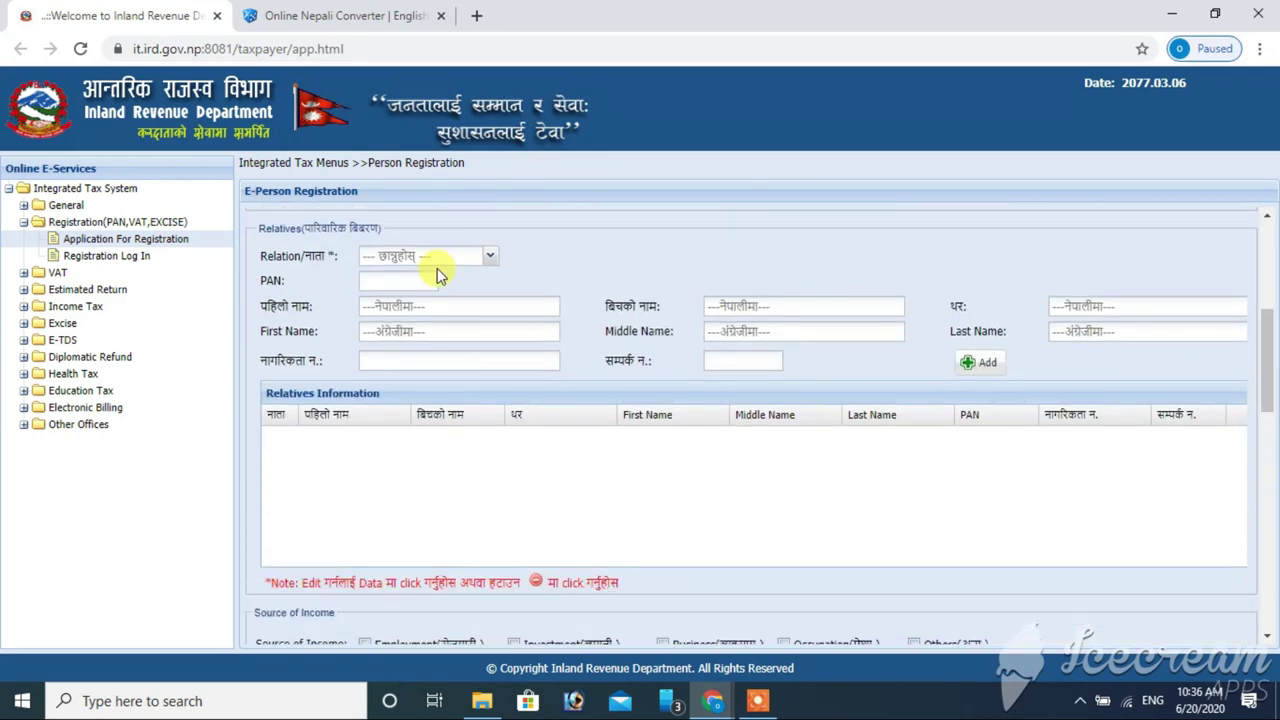
left_click(489, 262)
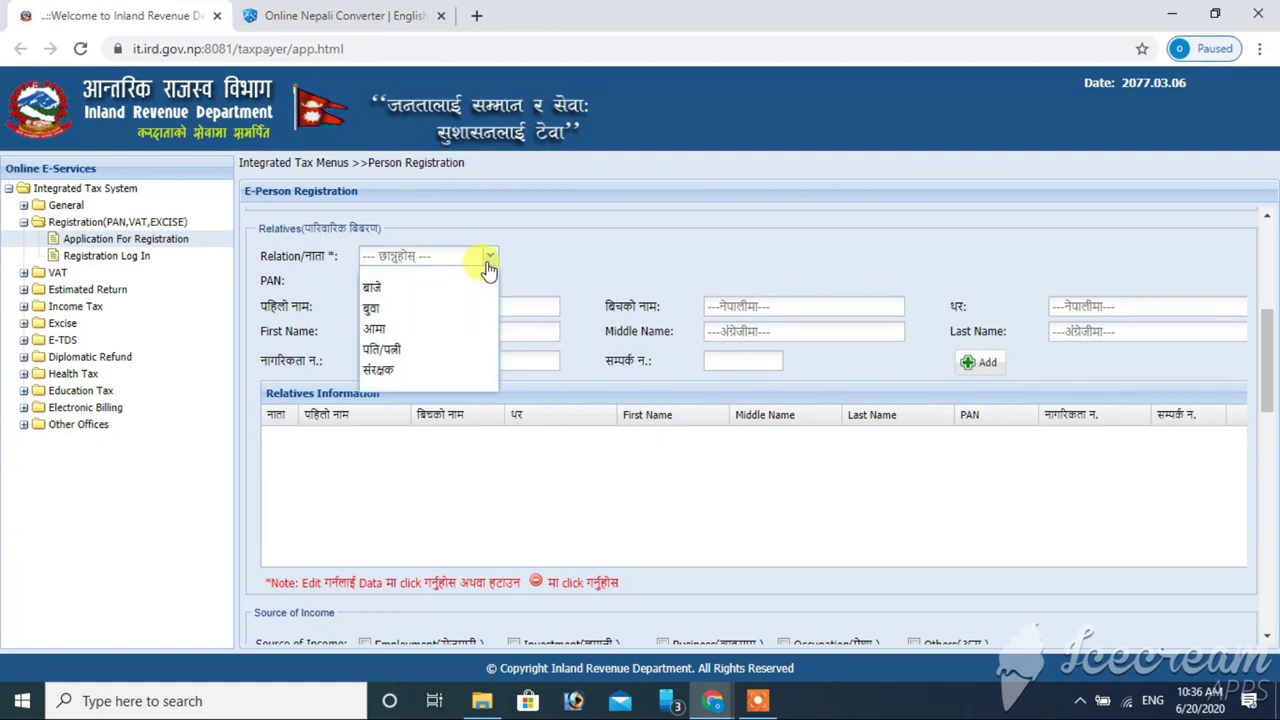
left_click(401, 313)
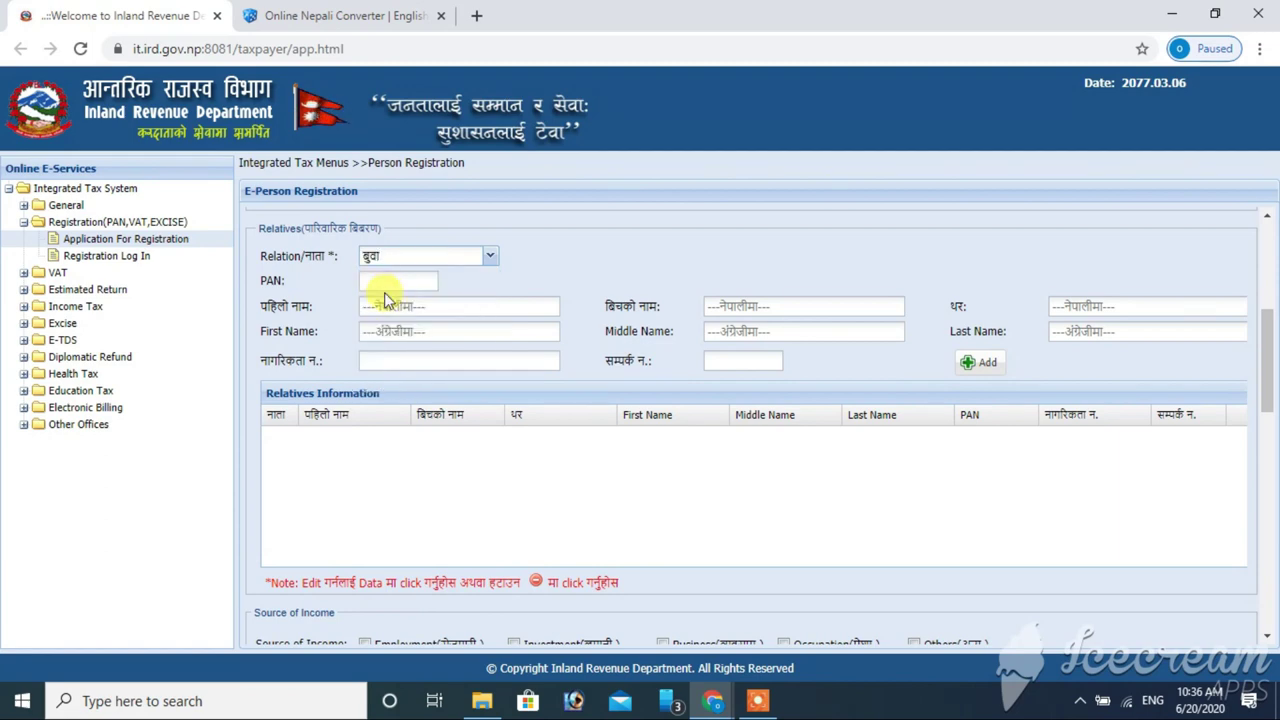
left_click(381, 286)
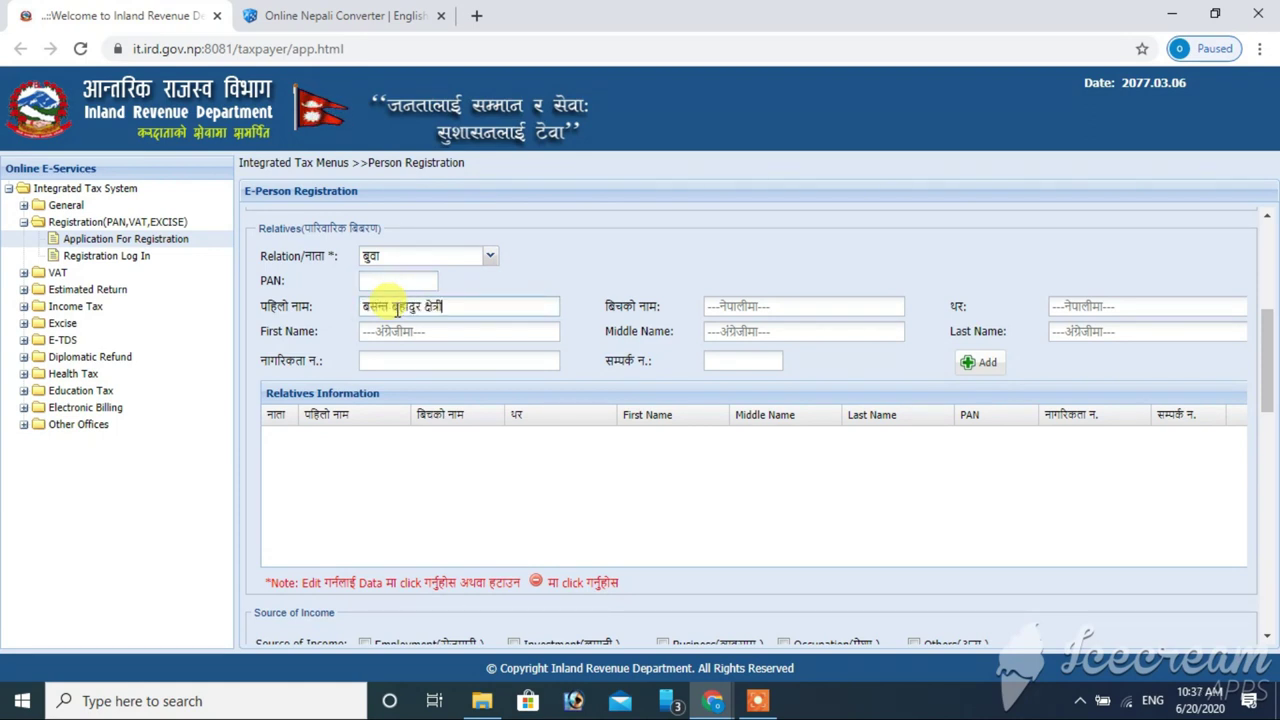
left_click_drag(391, 310, 462, 311)
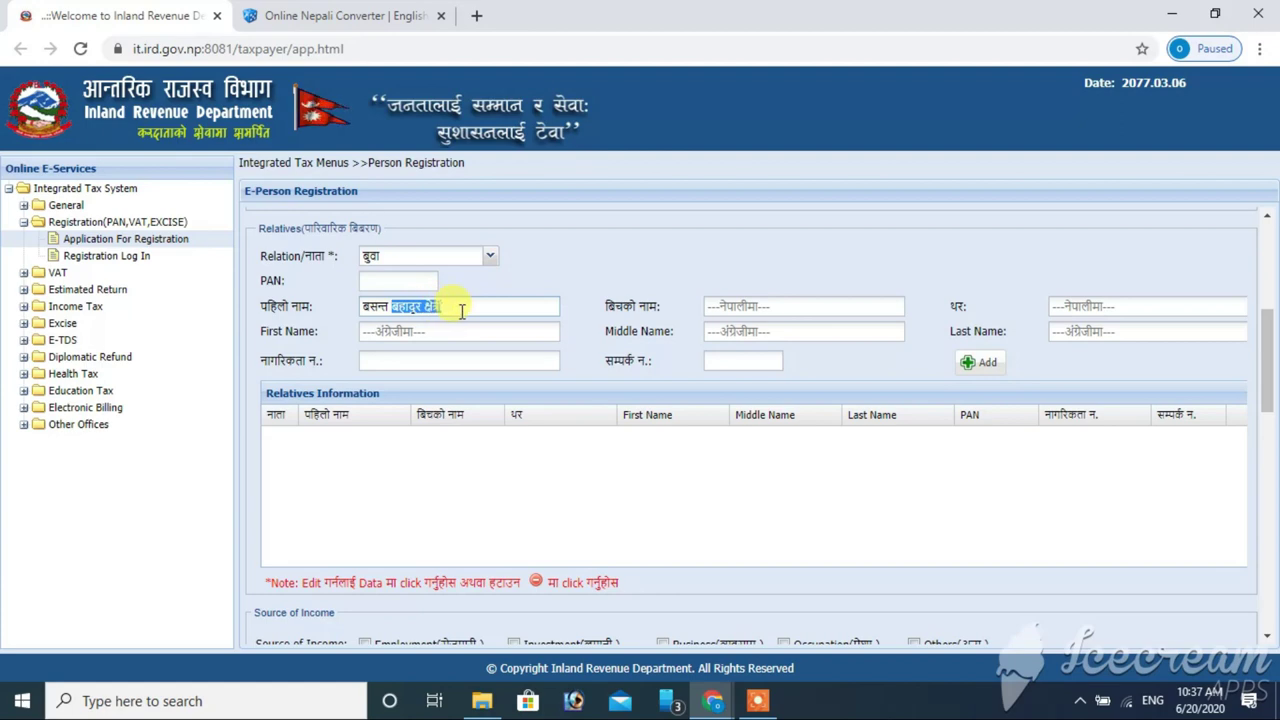
key("ctrl+x")
left_click(762, 300)
key("ctrl+v")
left_click_drag(738, 305, 786, 313)
key("ctrl+x")
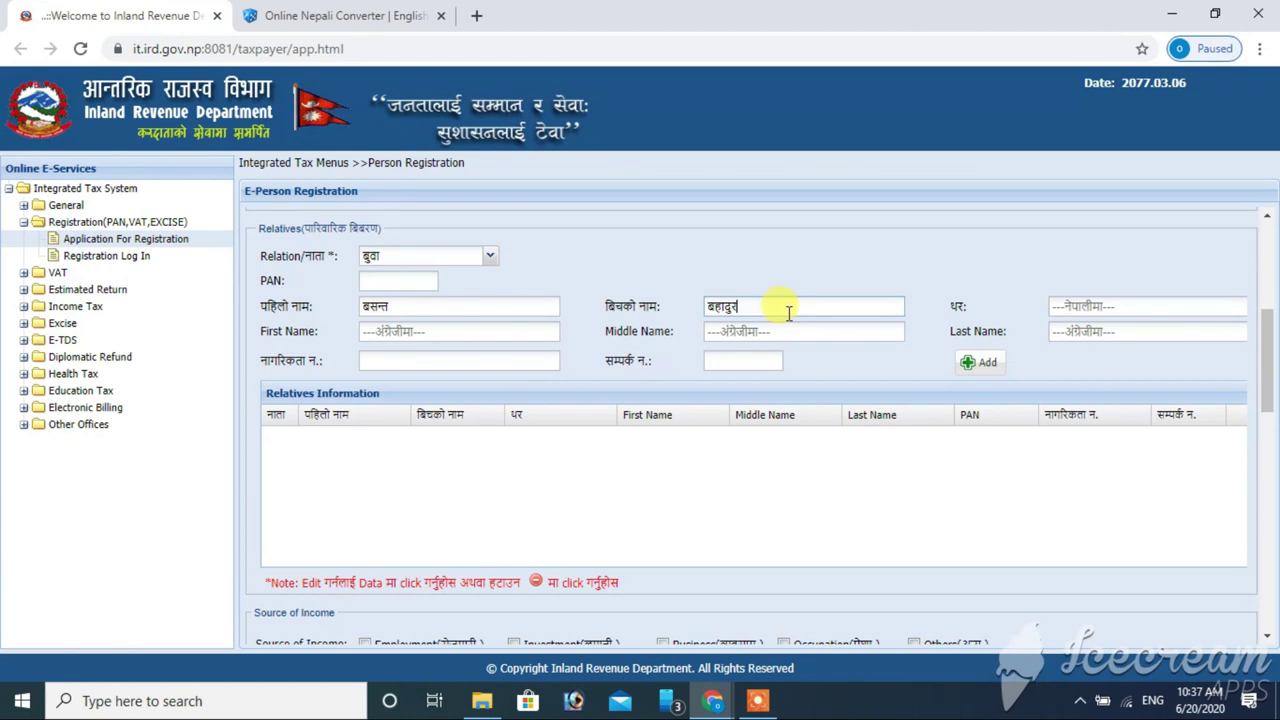
left_click(1157, 300)
key("ctrl+v")
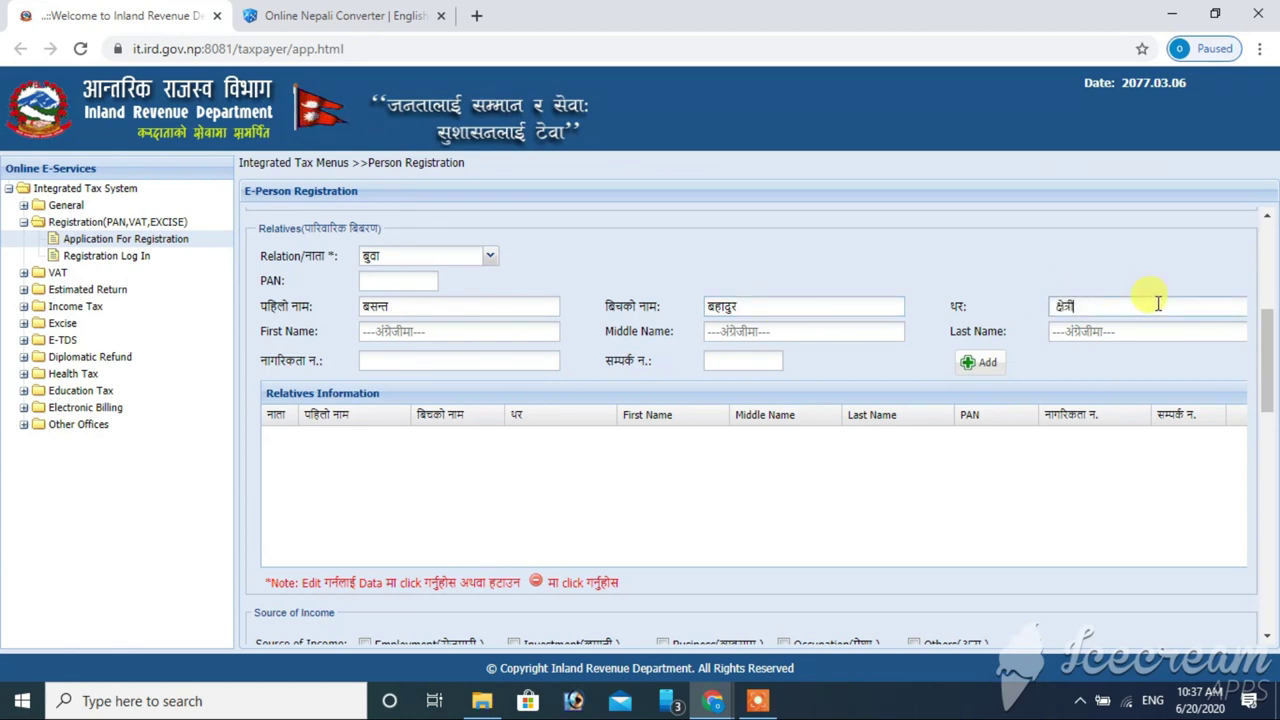
- Enter the father's English first, middle and last names, correcting a typo in the surname
left_click(425, 332)
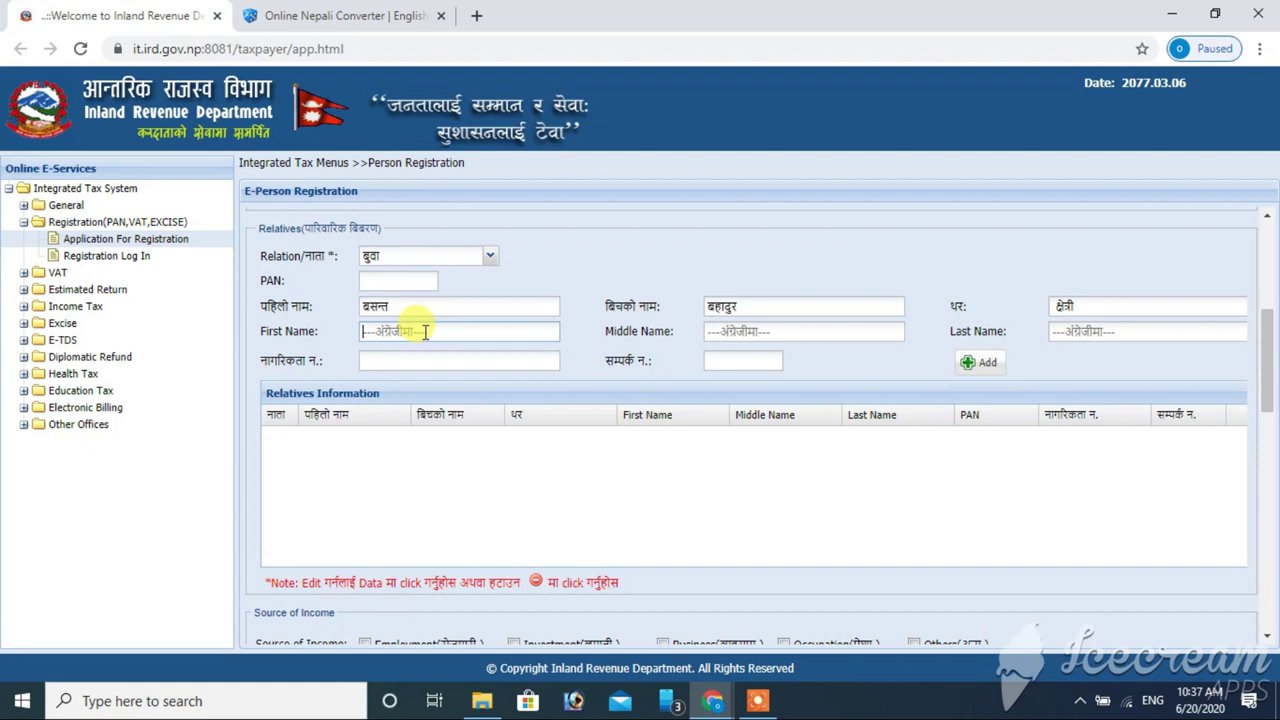
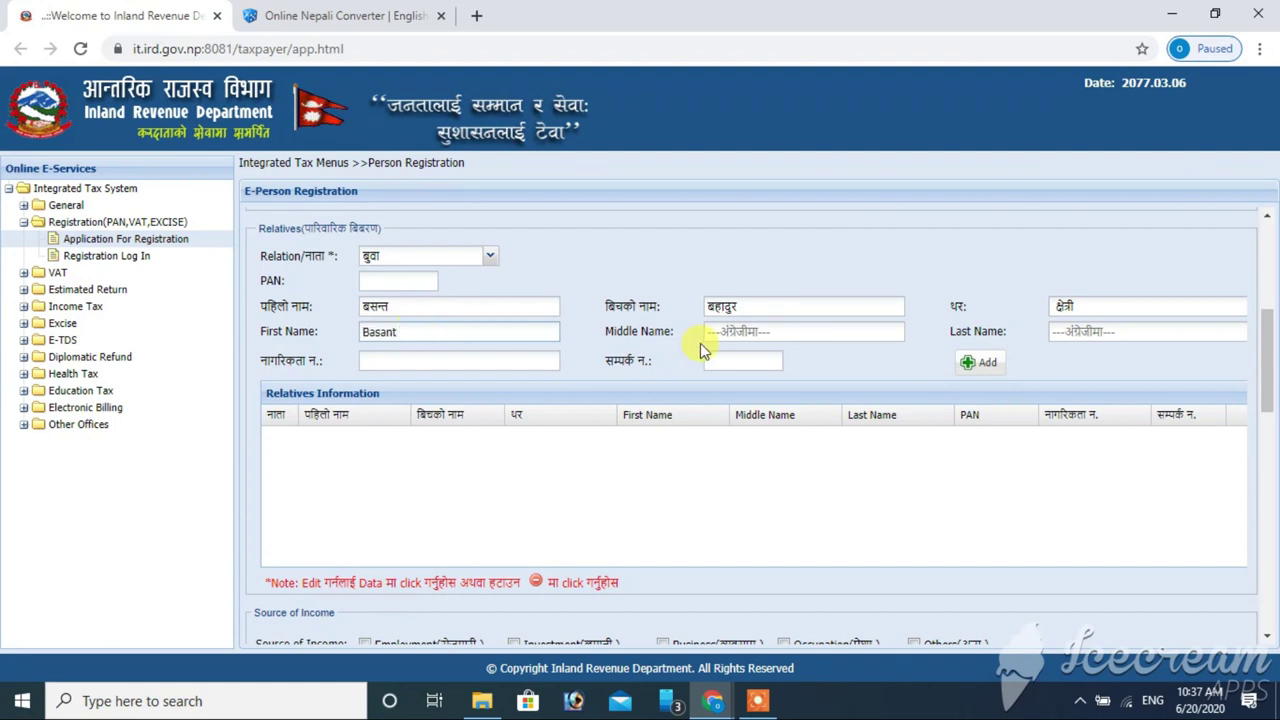
left_click(730, 331)
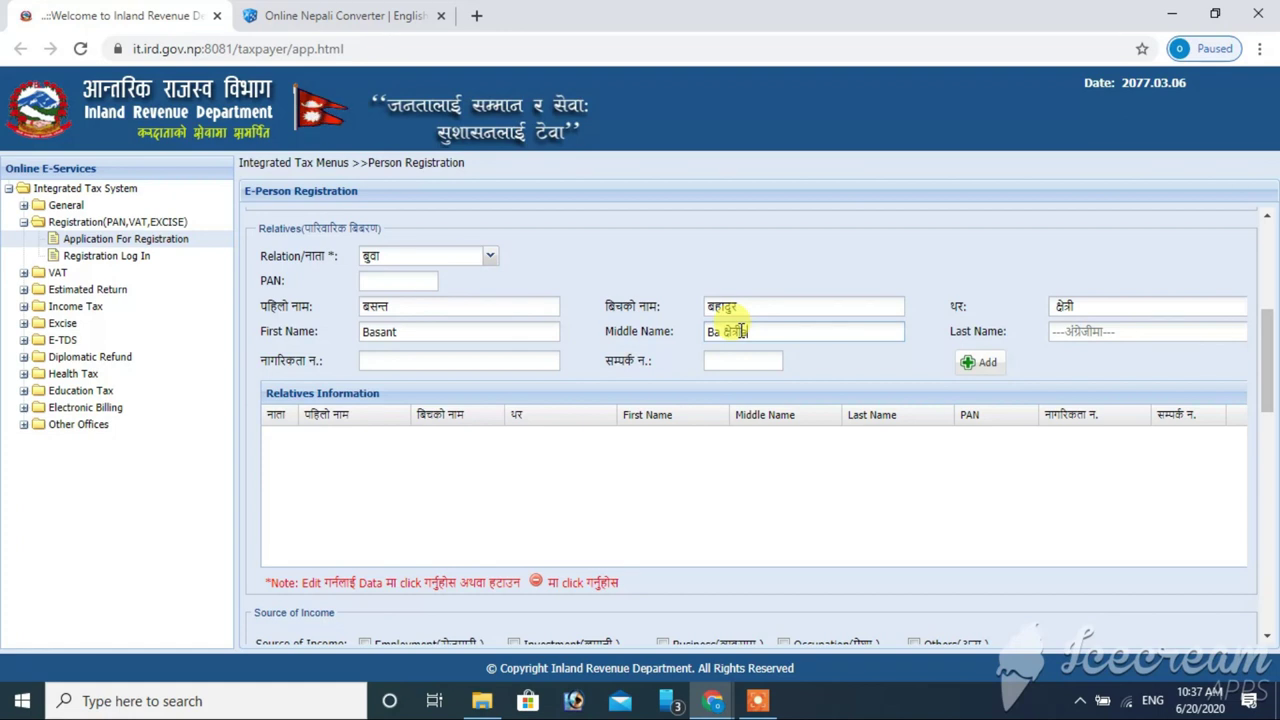
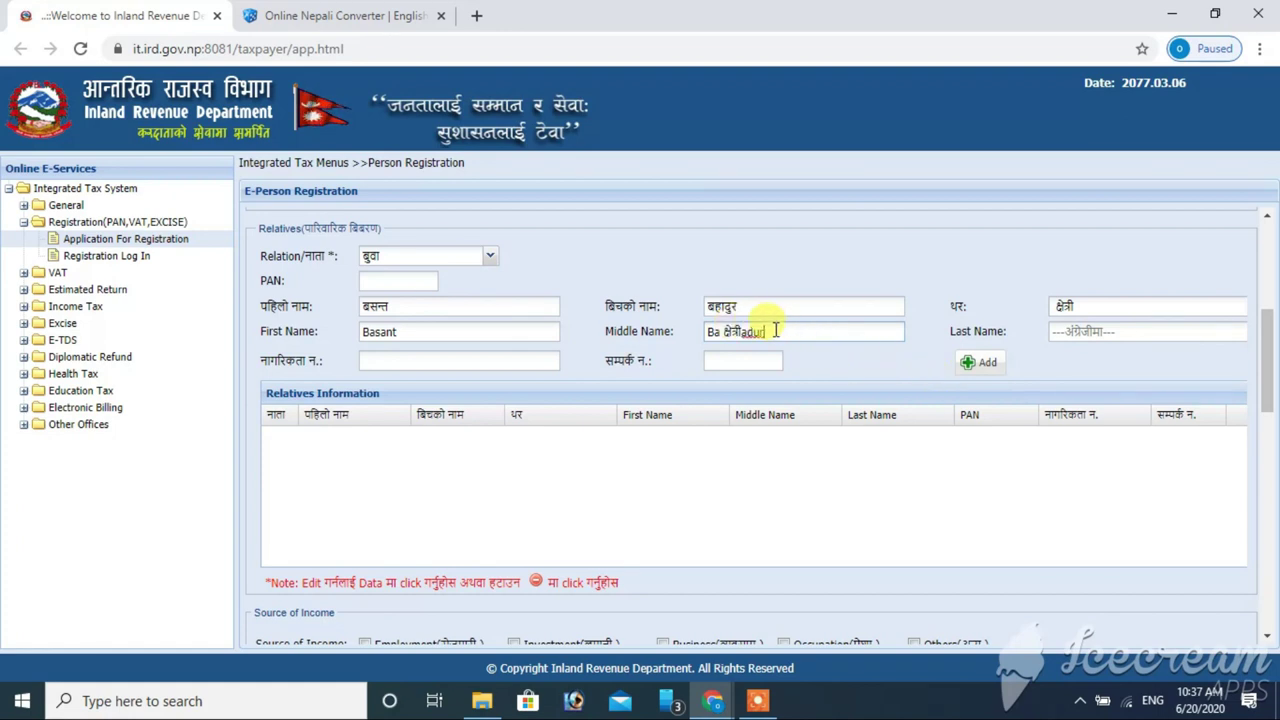
left_click(1103, 331)
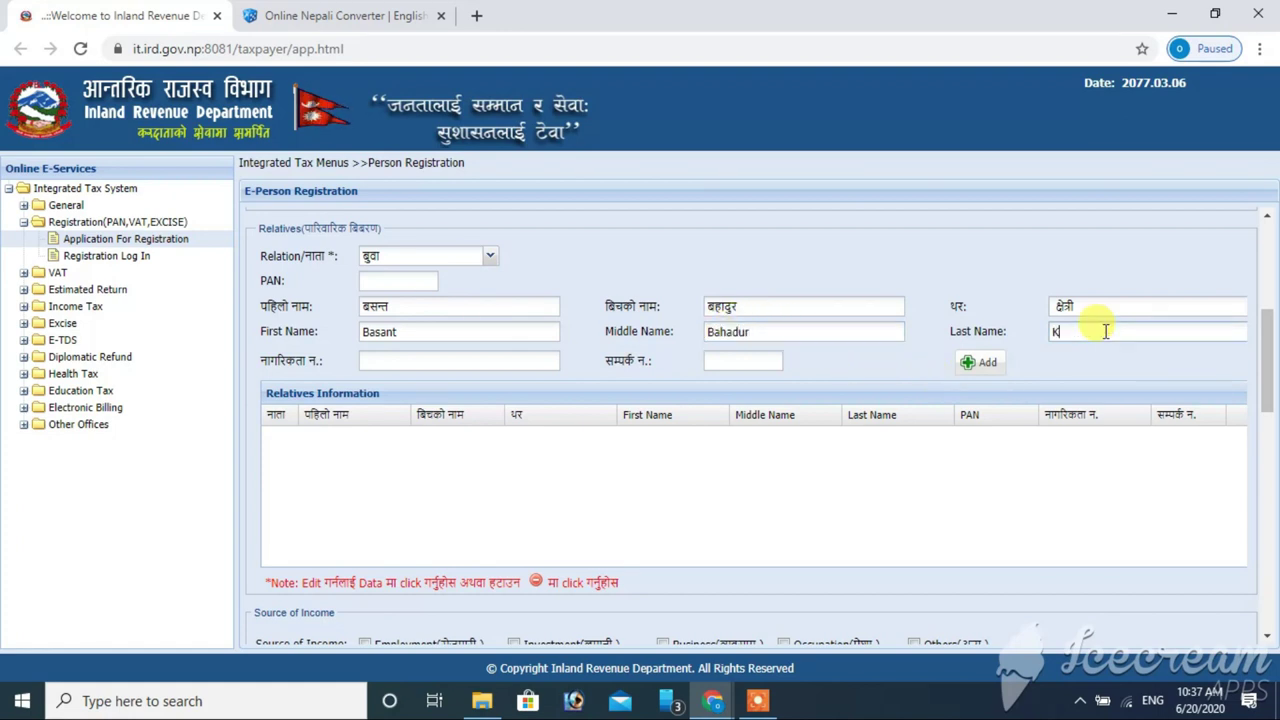
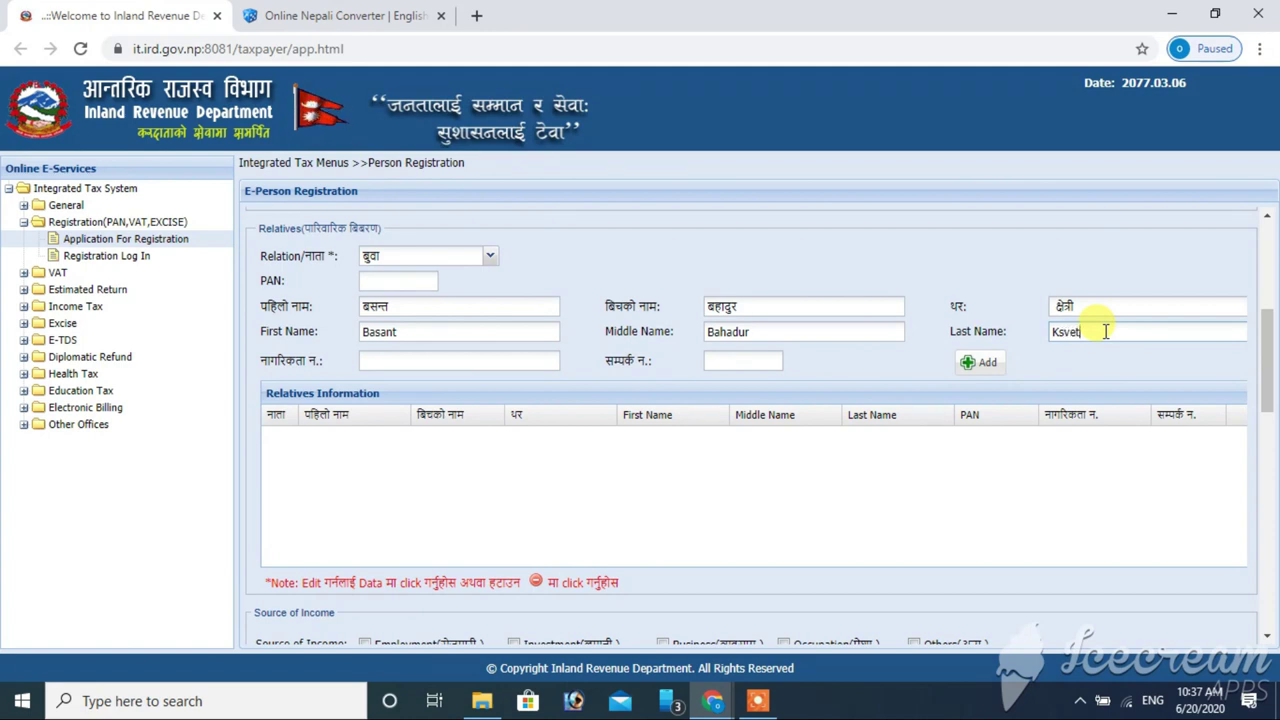
left_click(1068, 332)
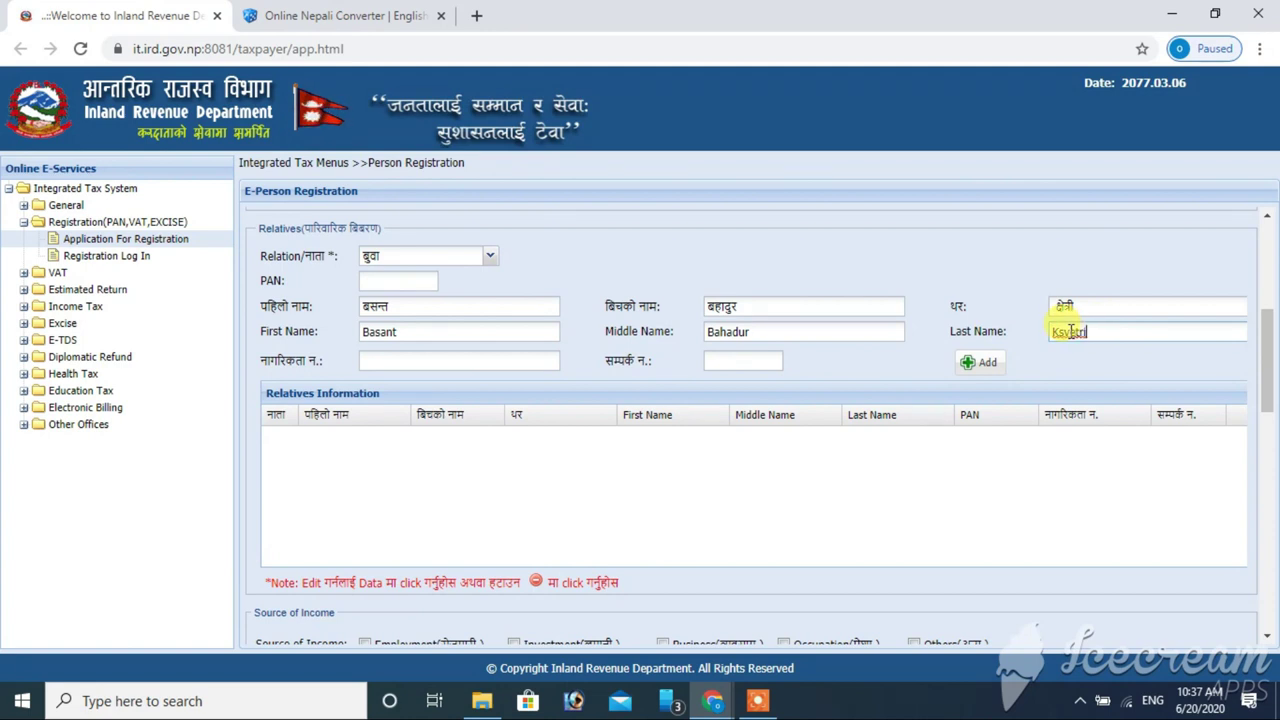
key("BackSpace")
type("h")
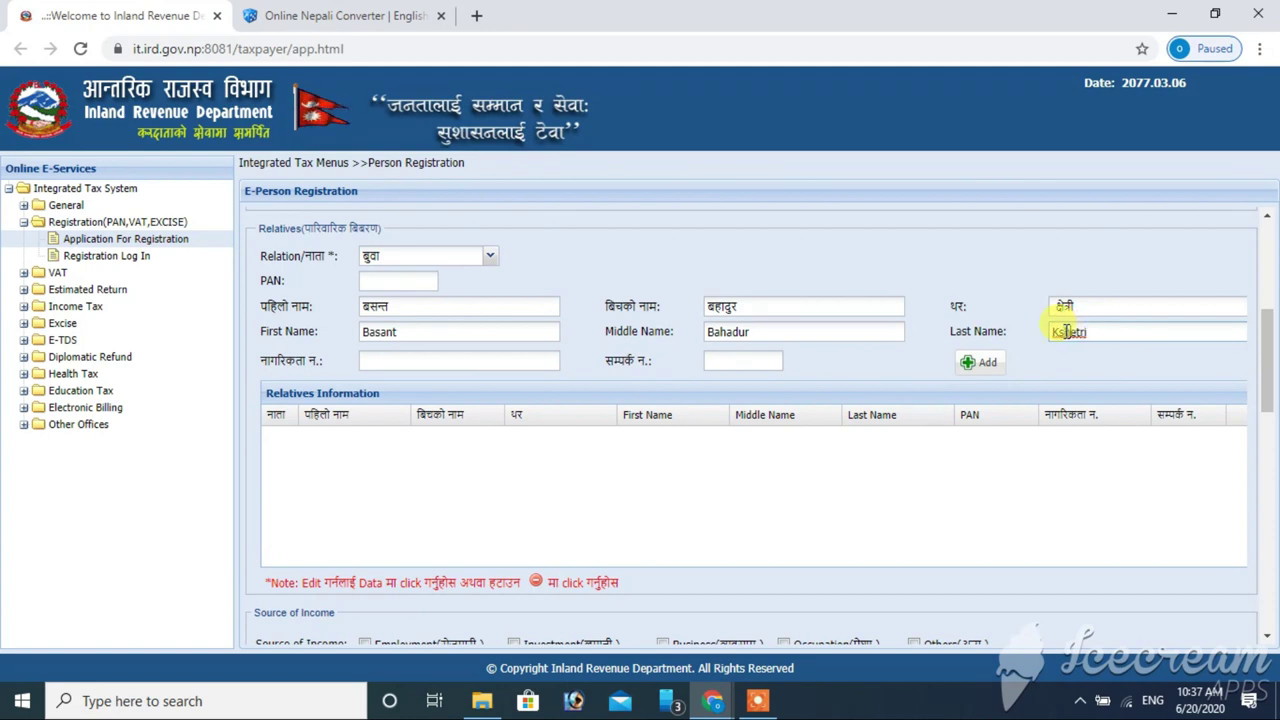
left_click(1143, 340)
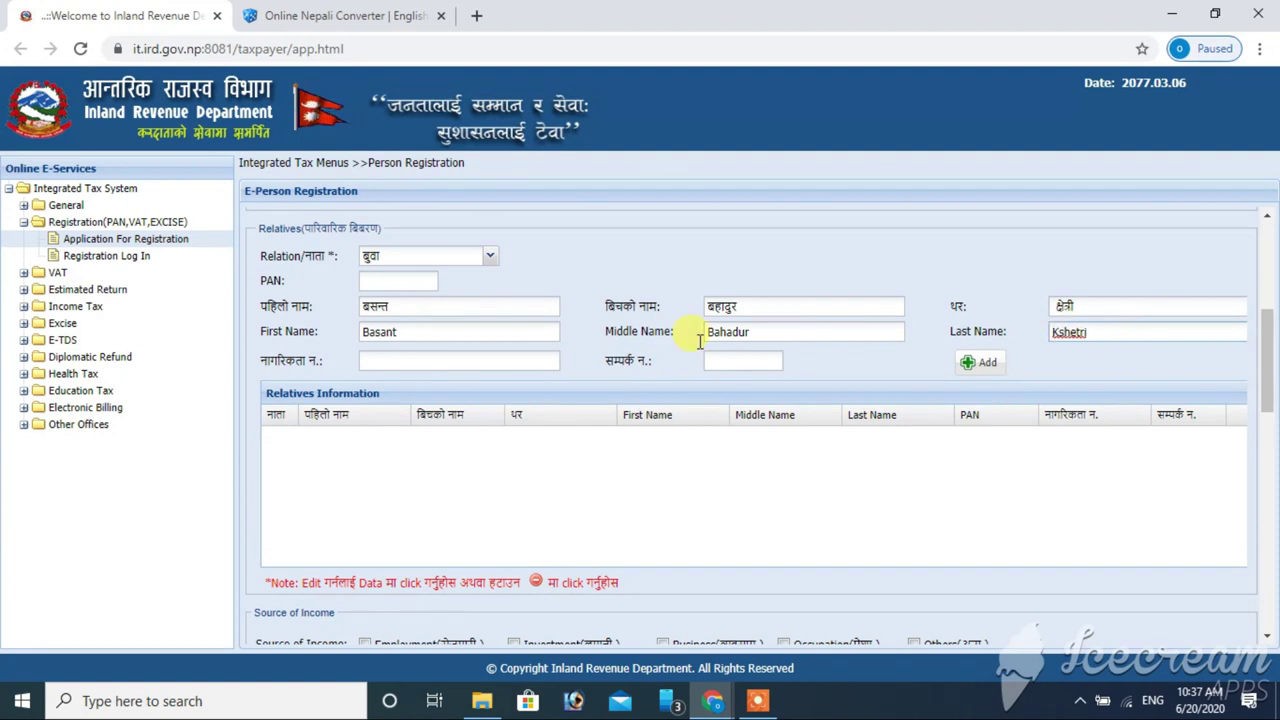
- Enter the father's contact number and add him as a row in the Relatives table
left_click(467, 369)
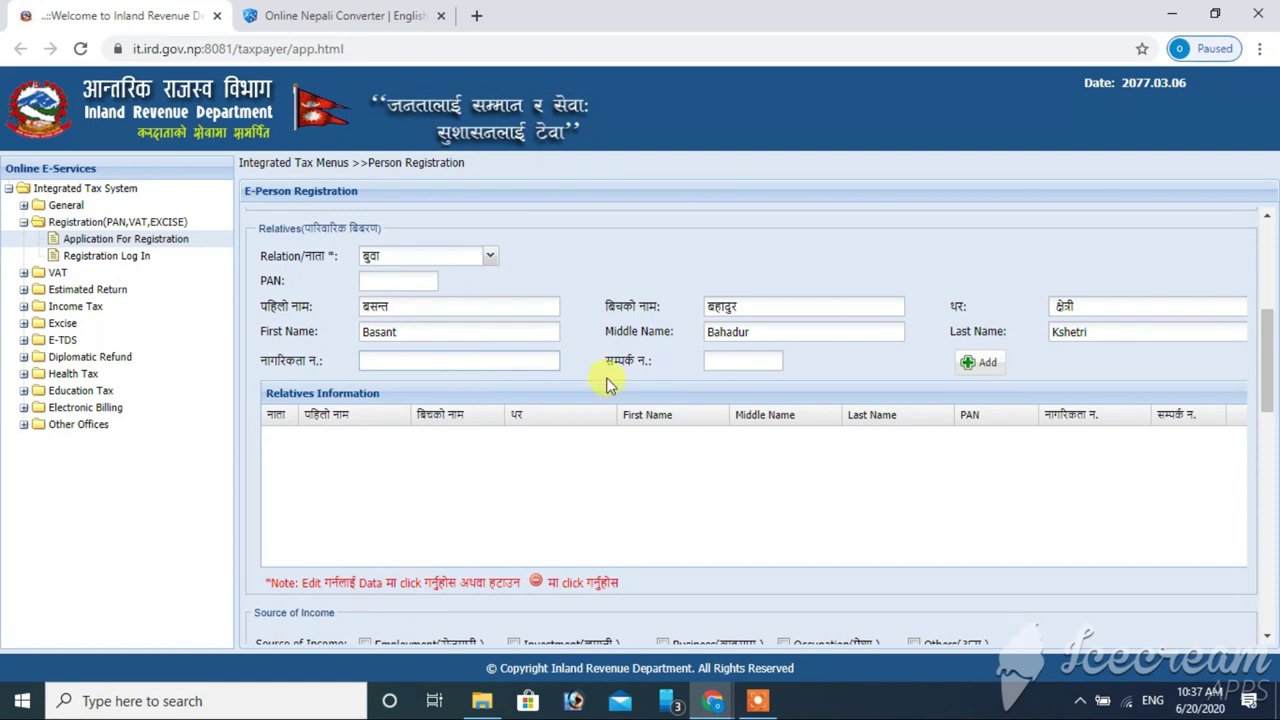
left_click(752, 366)
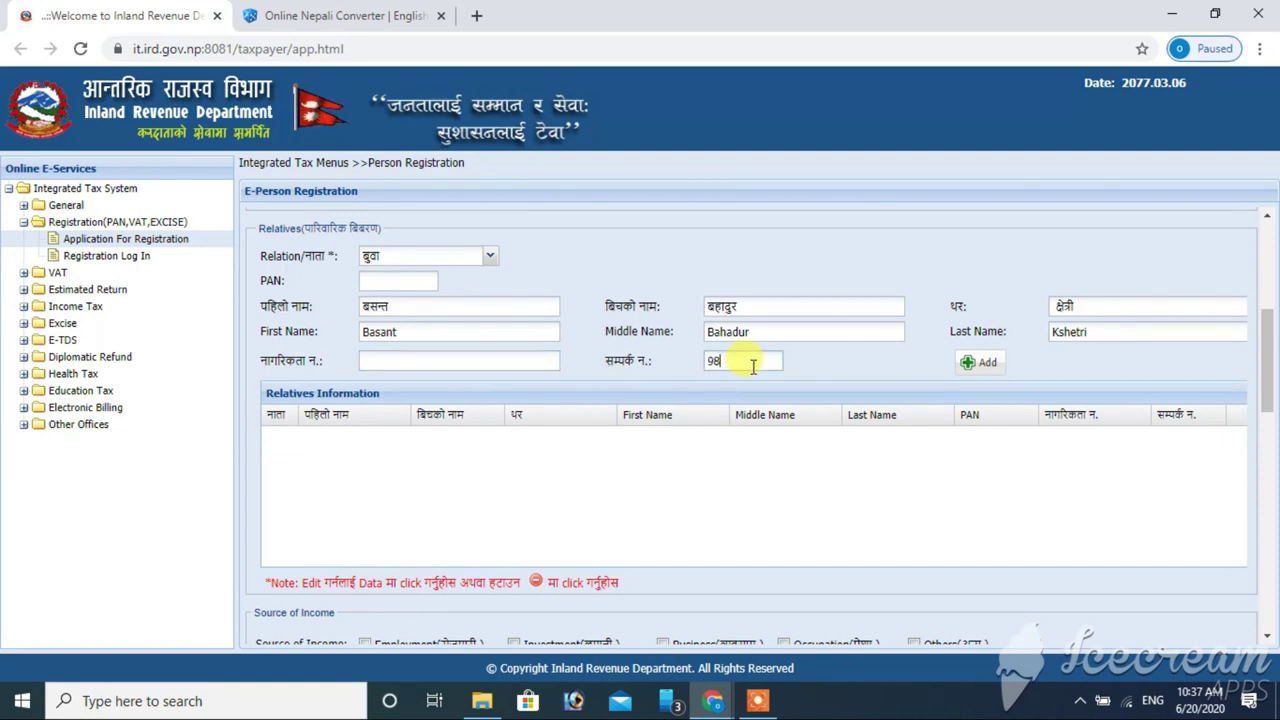
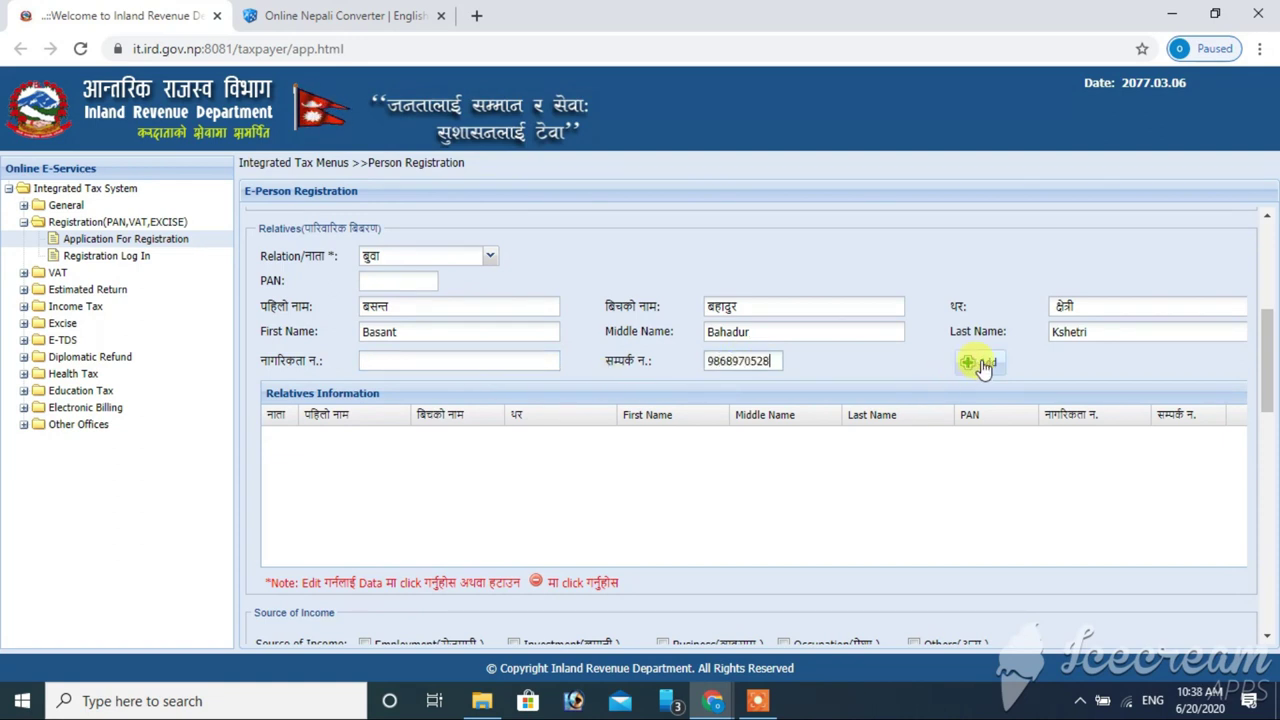
left_click(984, 367)
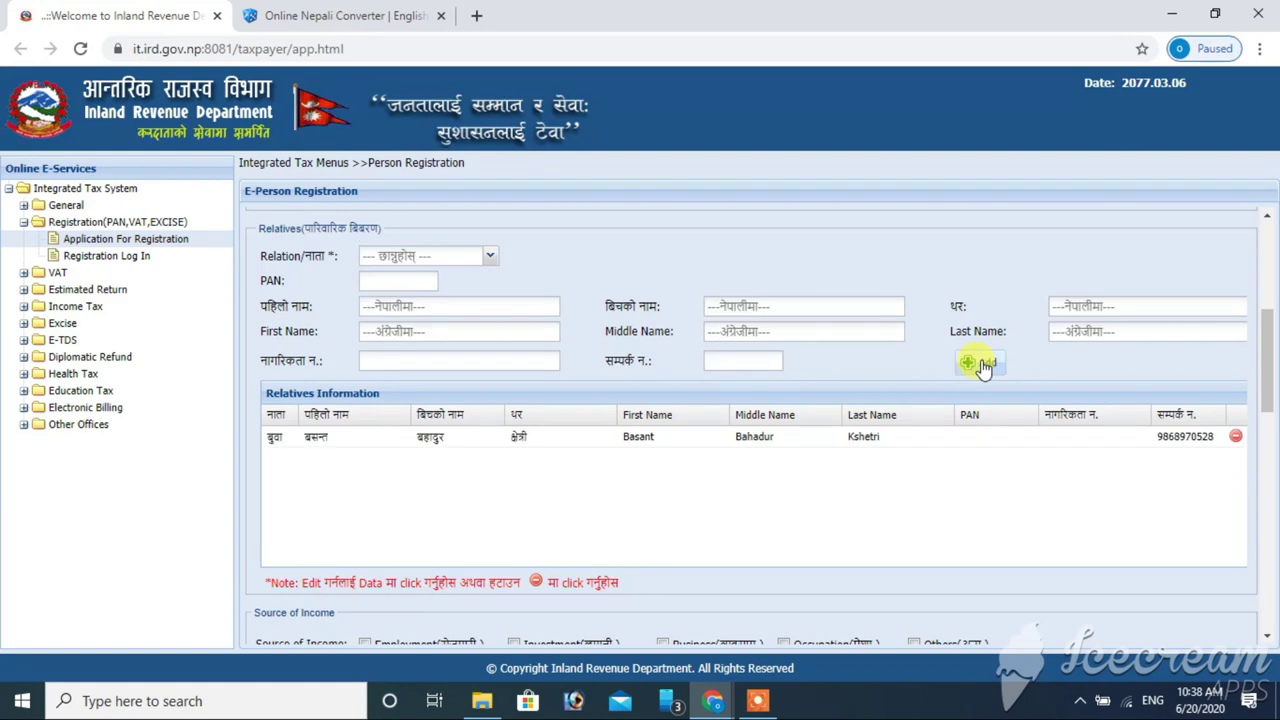
scroll(1100, 350, "down", 1)
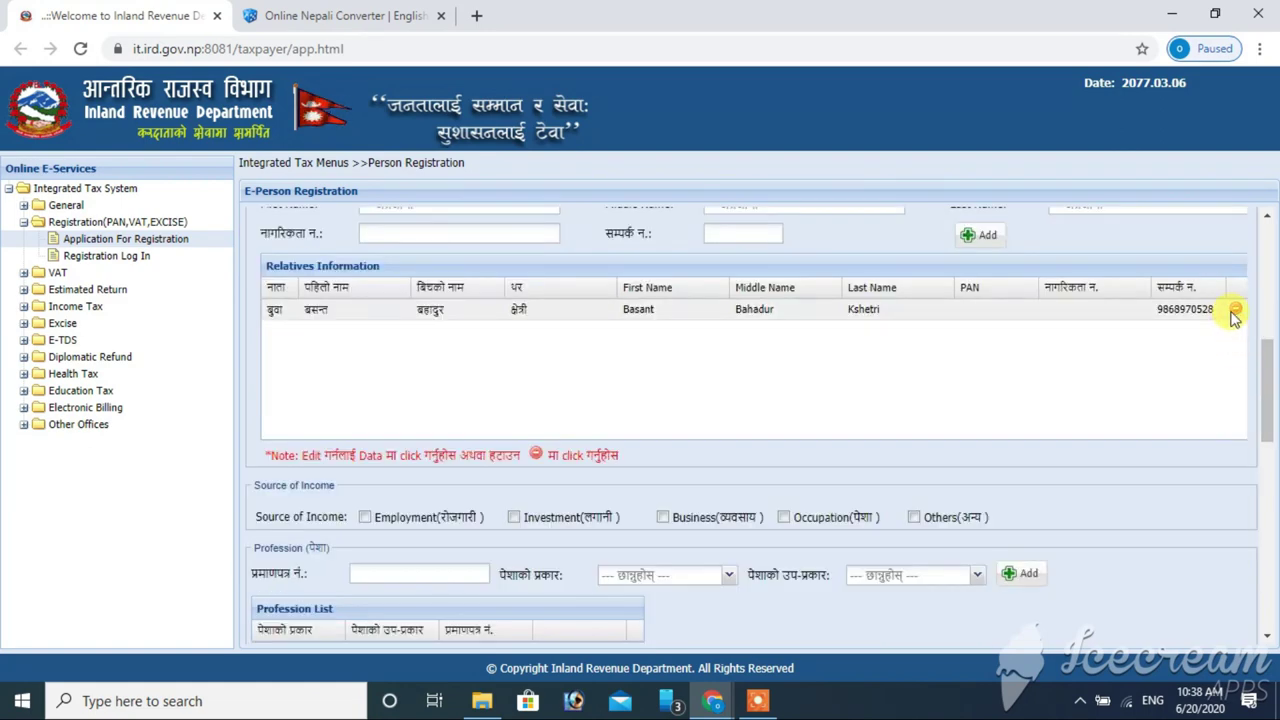
left_click(1235, 311)
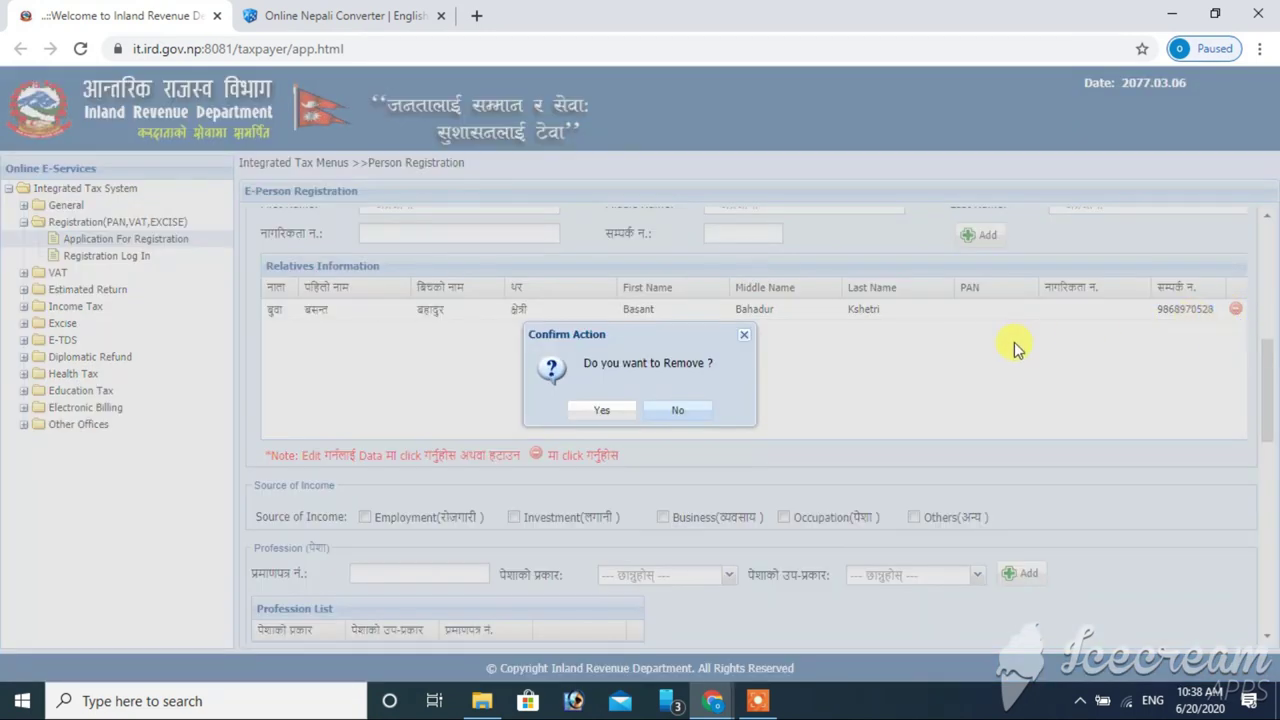
left_click(688, 412)
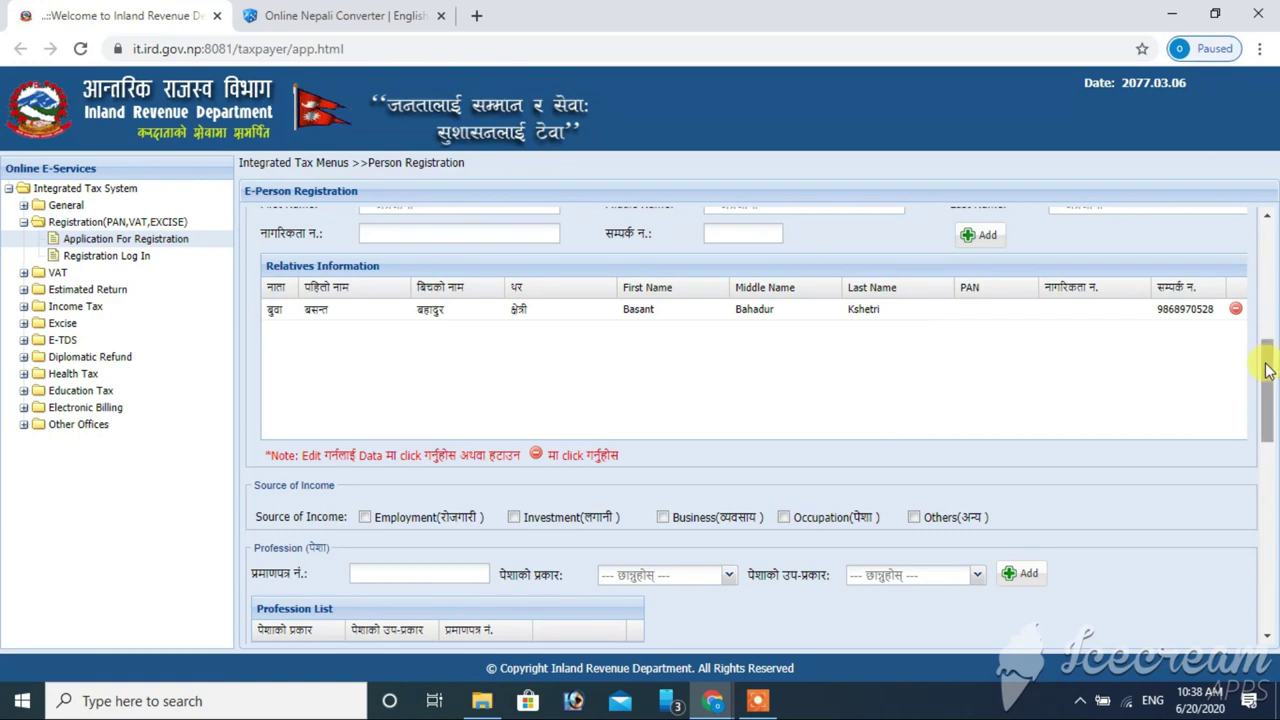
scroll(1267, 343, "up", 1)
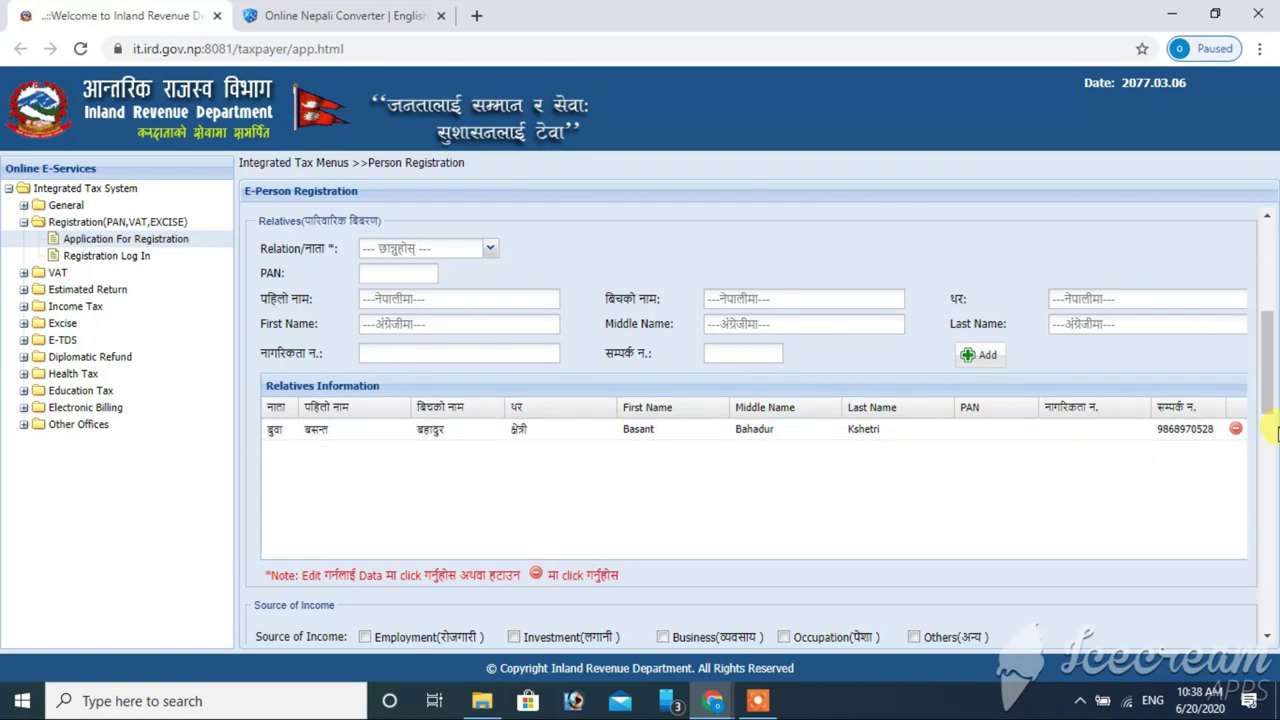
left_click_drag(1268, 378, 1268, 436)
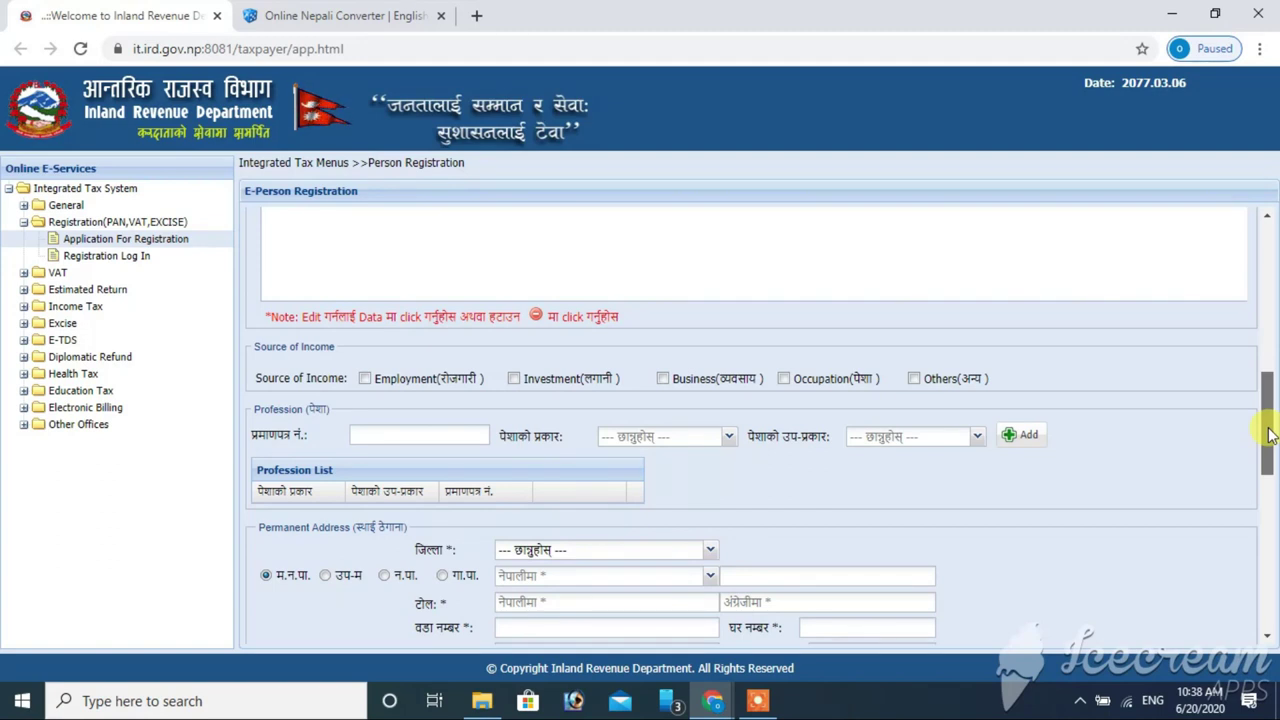
- Tick Occupation under Source of Income and choose Employment as the पेशाको प्रकार
left_click_drag(1268, 435, 1268, 441)
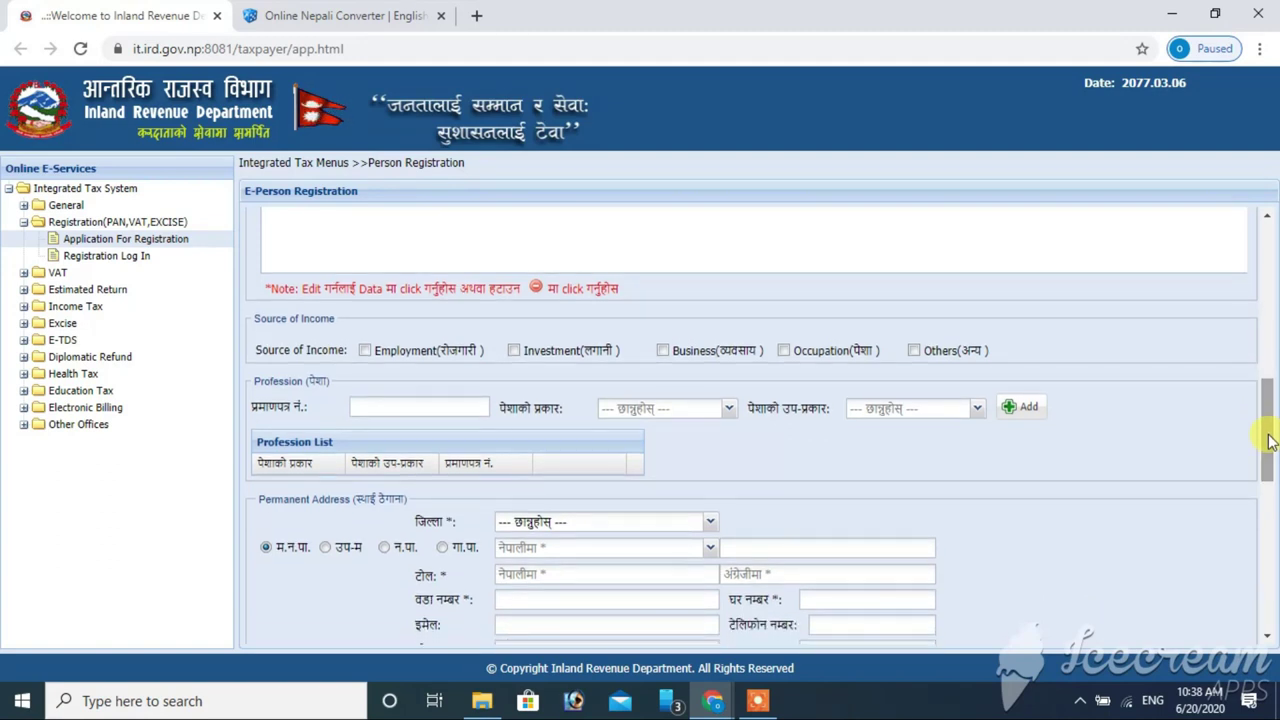
left_click(784, 358)
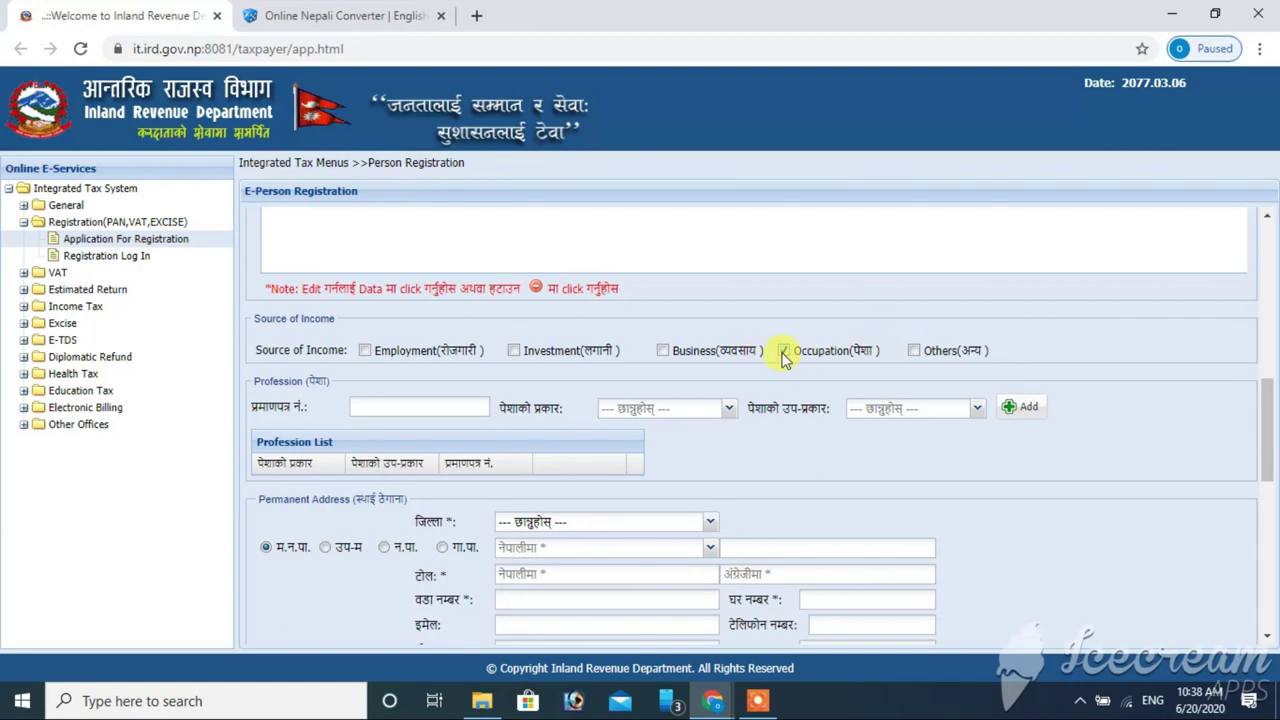
left_click(373, 405)
left_click(729, 412)
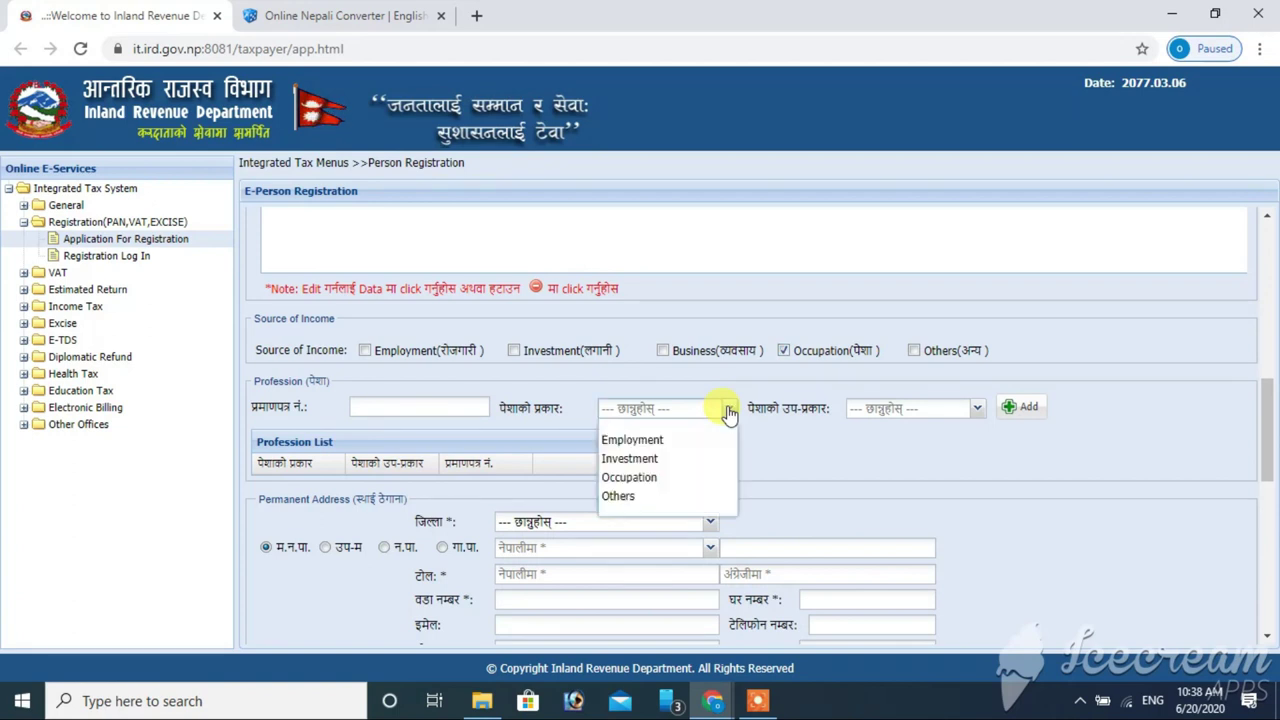
left_click(678, 440)
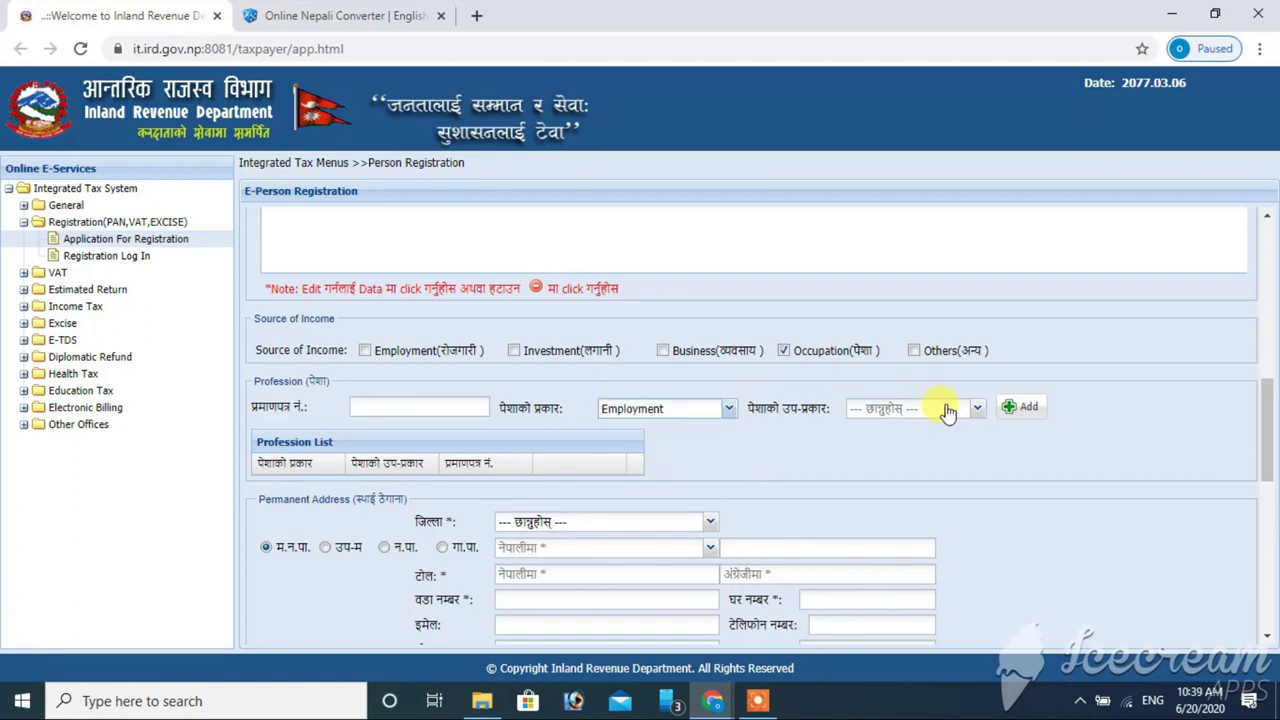
- Set the permanent address district, न.पा. local body type and municipality
scroll(1270, 470, "down", 1)
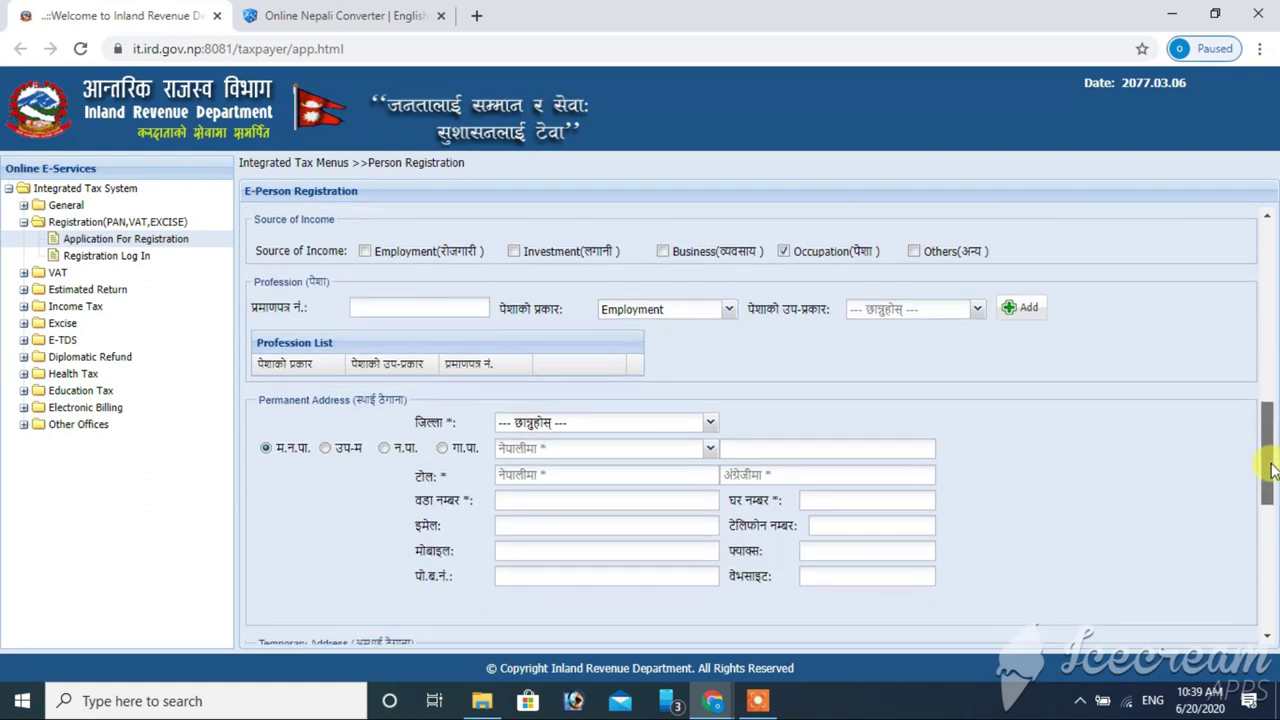
scroll(1272, 470, "down", 1)
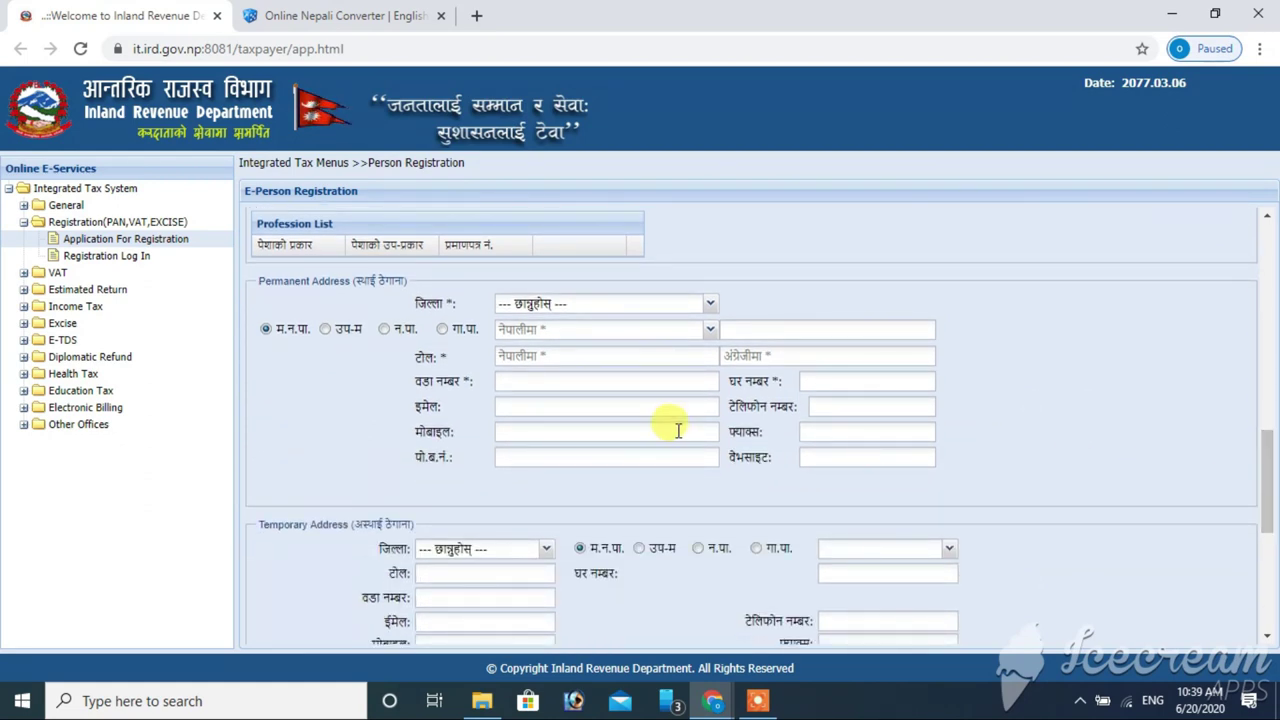
left_click(710, 304)
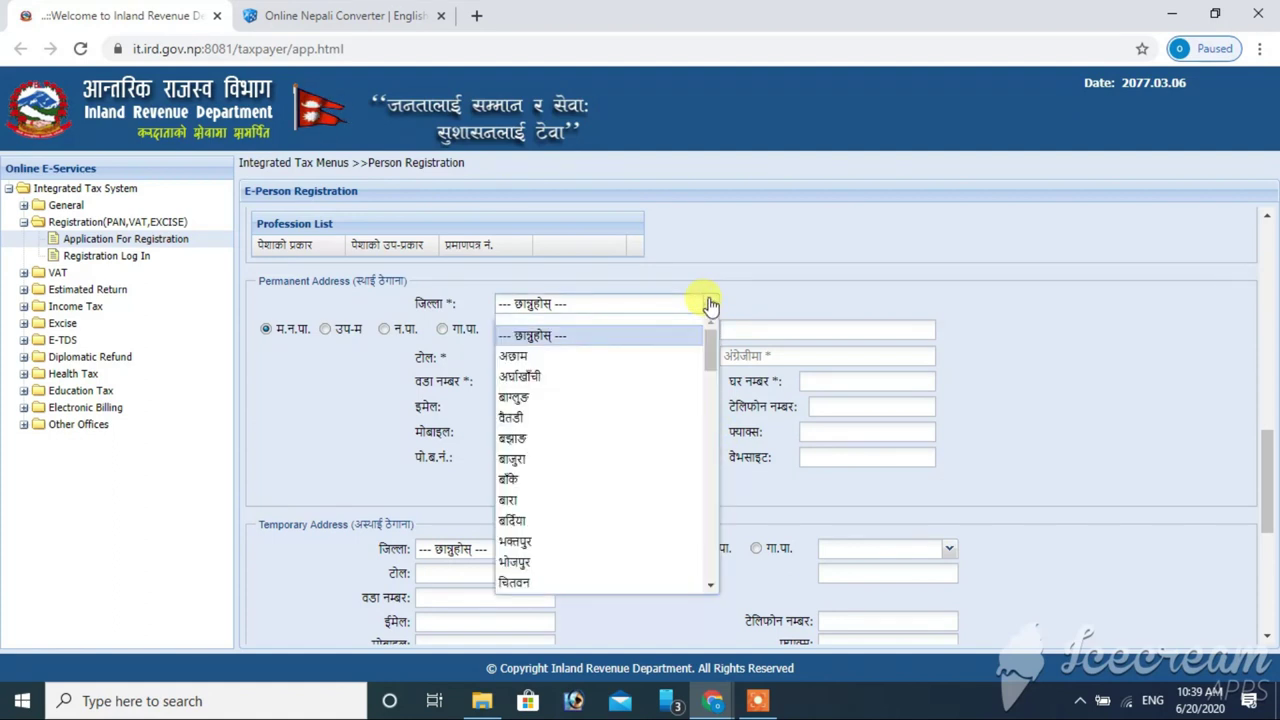
scroll(711, 349, "down", 1)
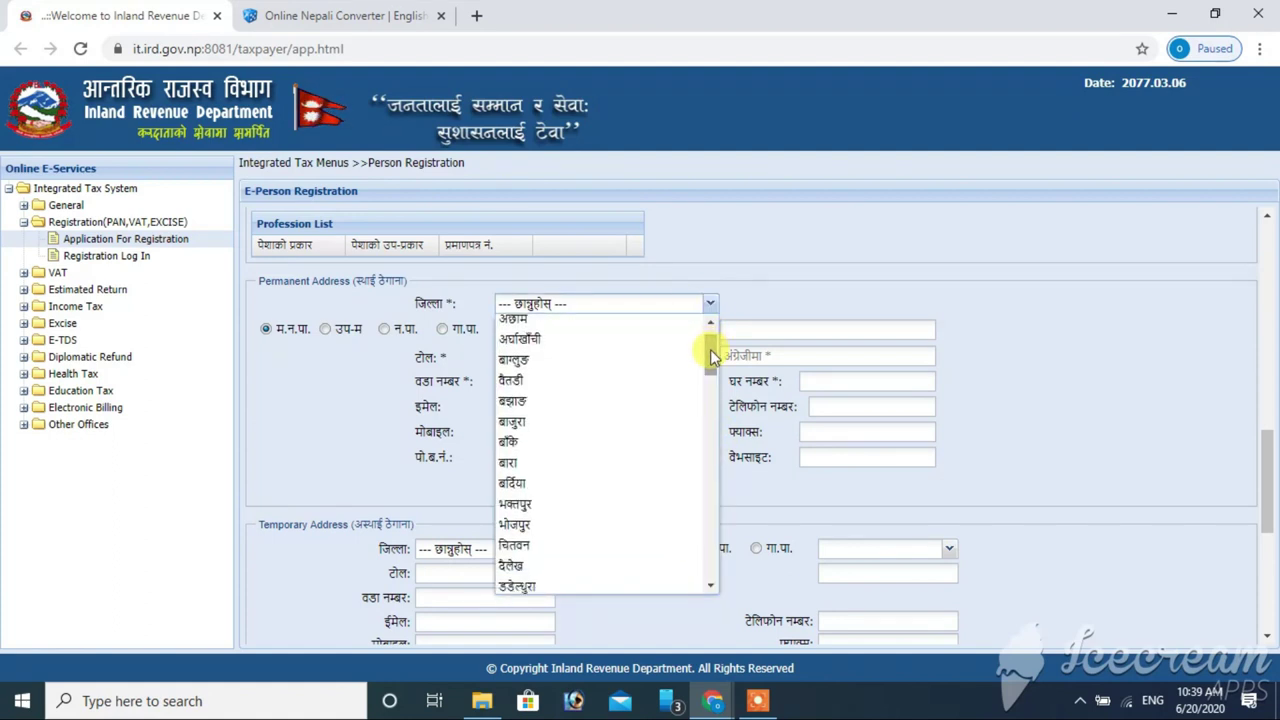
left_click(505, 486)
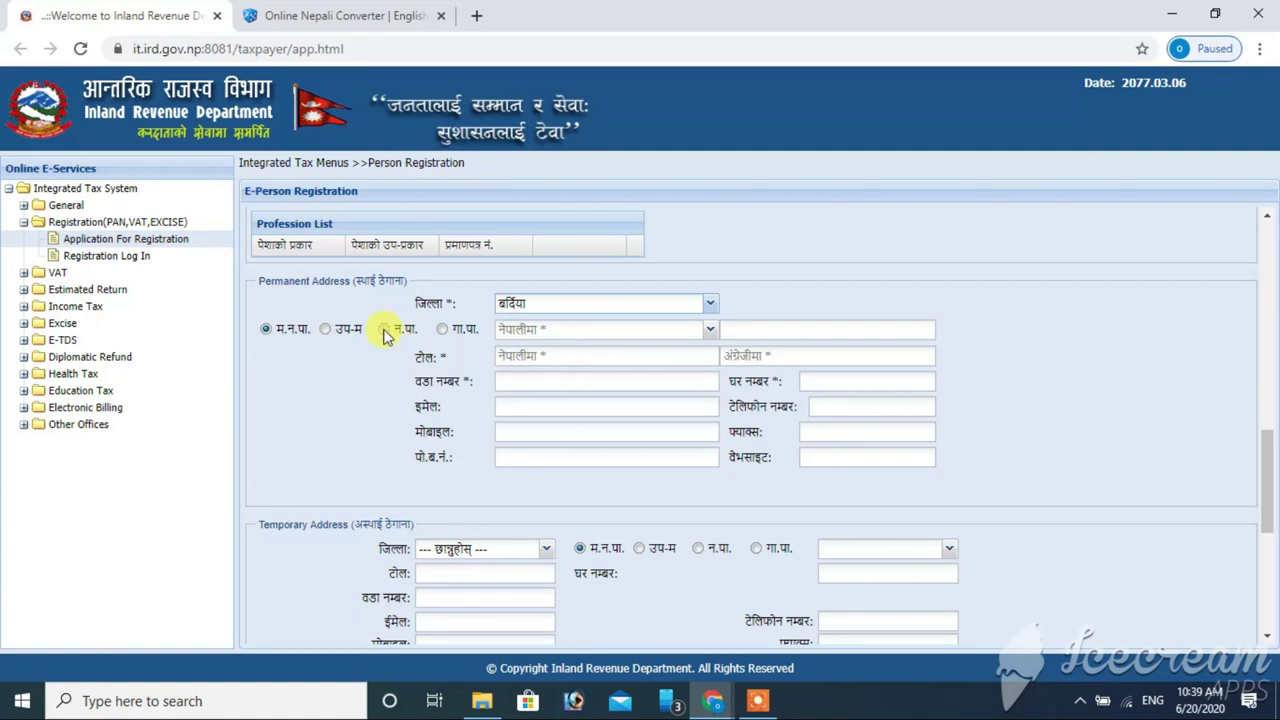
left_click(385, 330)
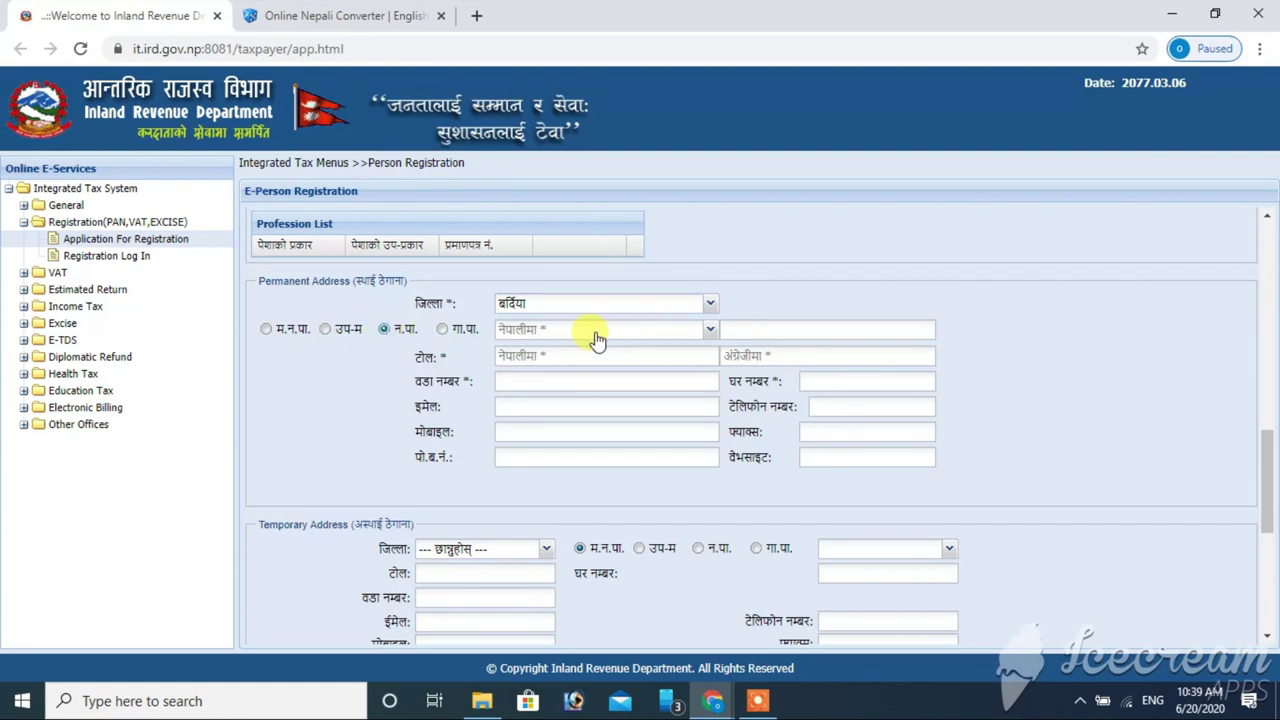
left_click(537, 336)
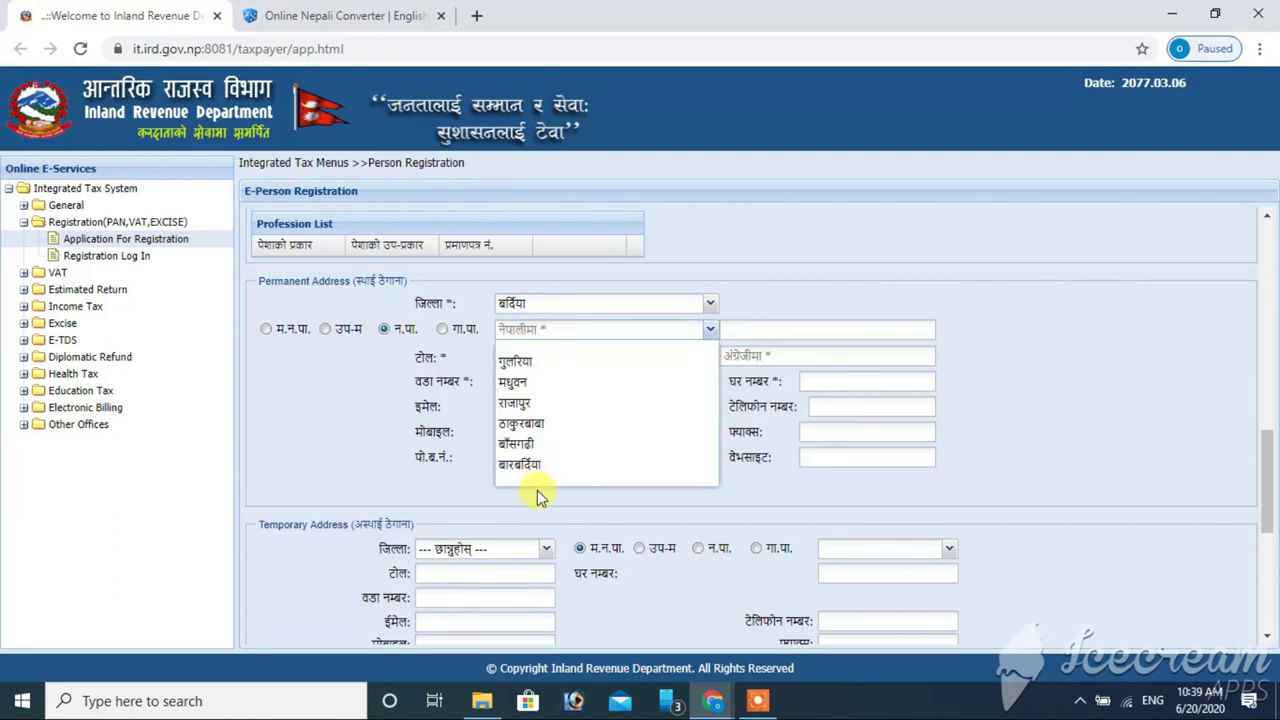
left_click(532, 402)
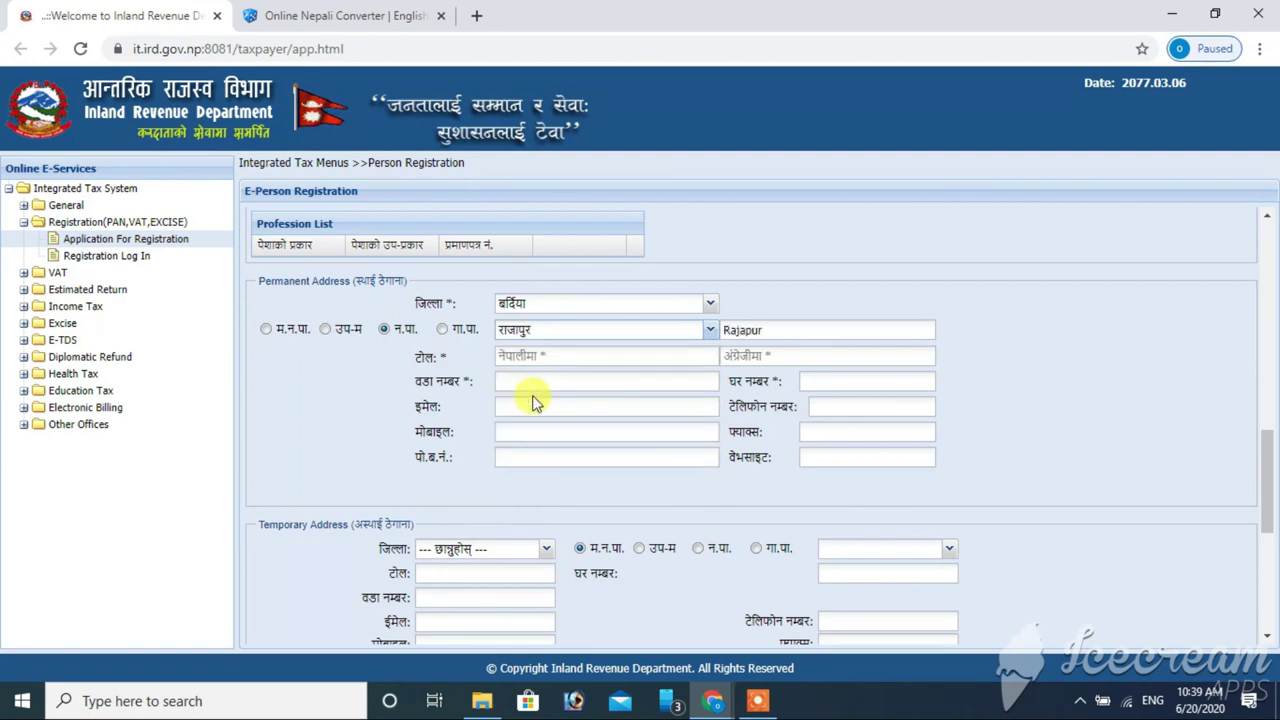
- Enter the permanent tole name in Nepali from the converter and in English
left_click(534, 354)
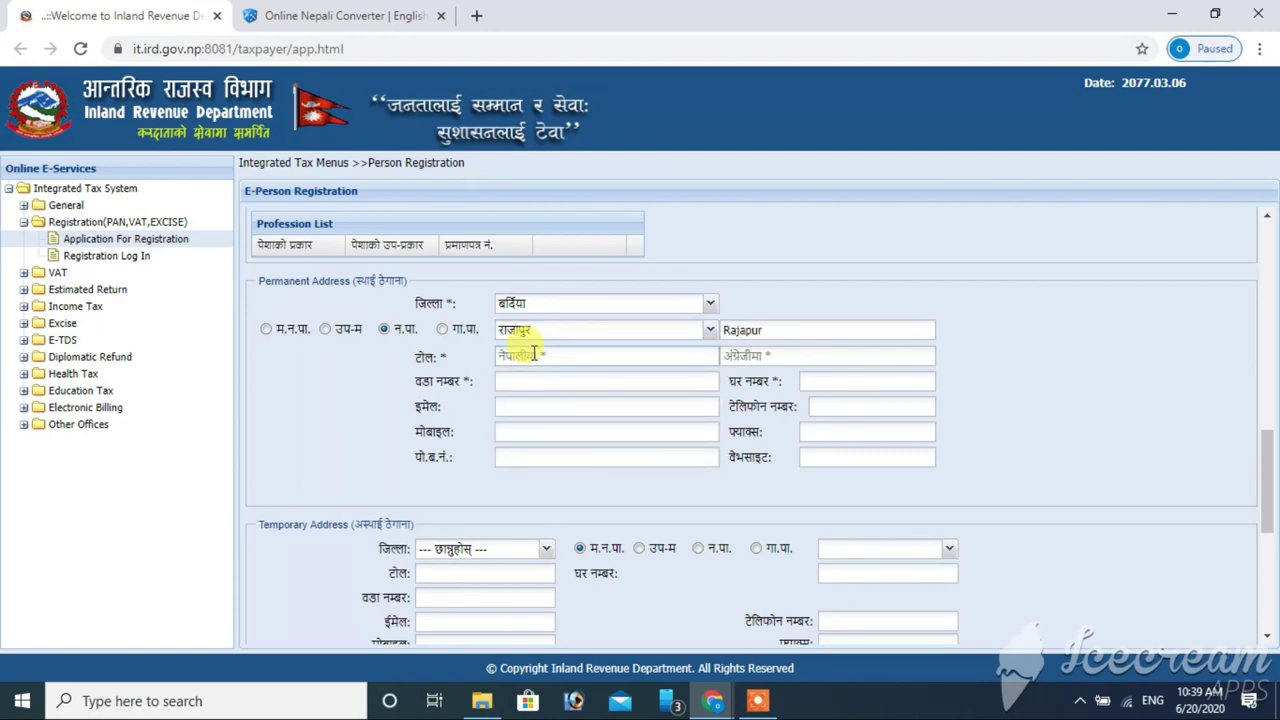
left_click(340, 15)
left_click(163, 13)
left_click(532, 362)
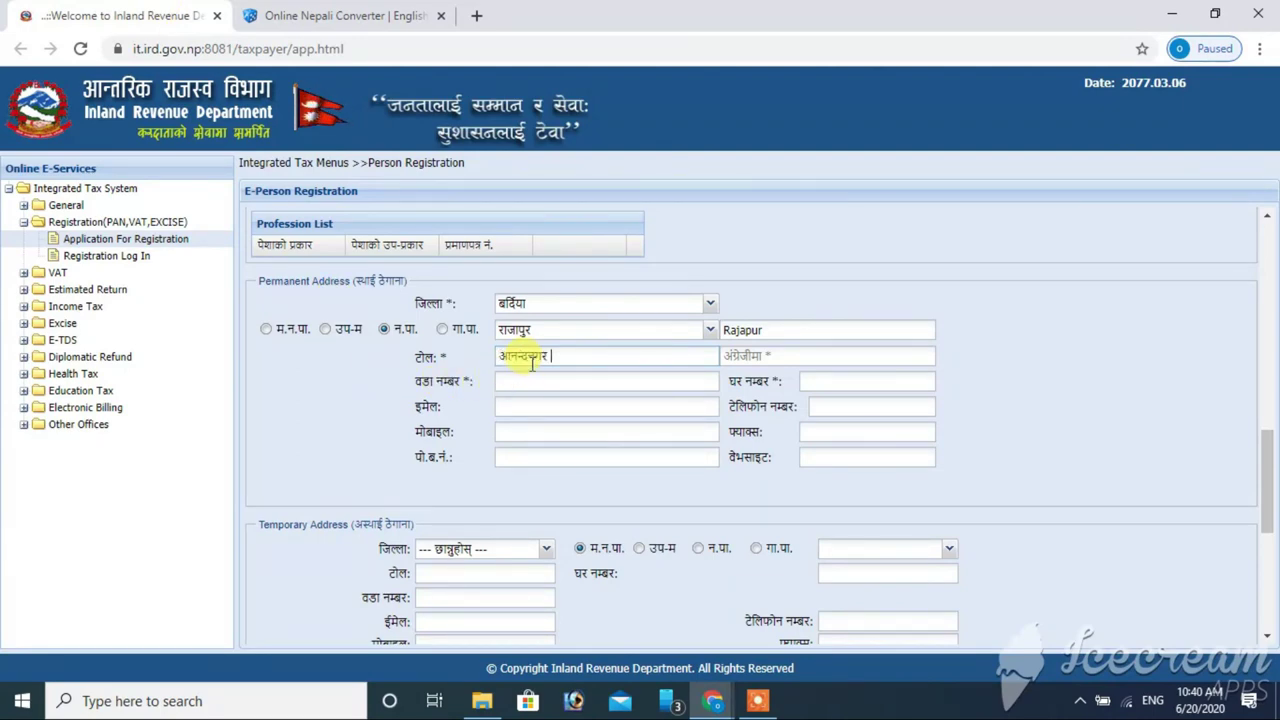
left_click(798, 362)
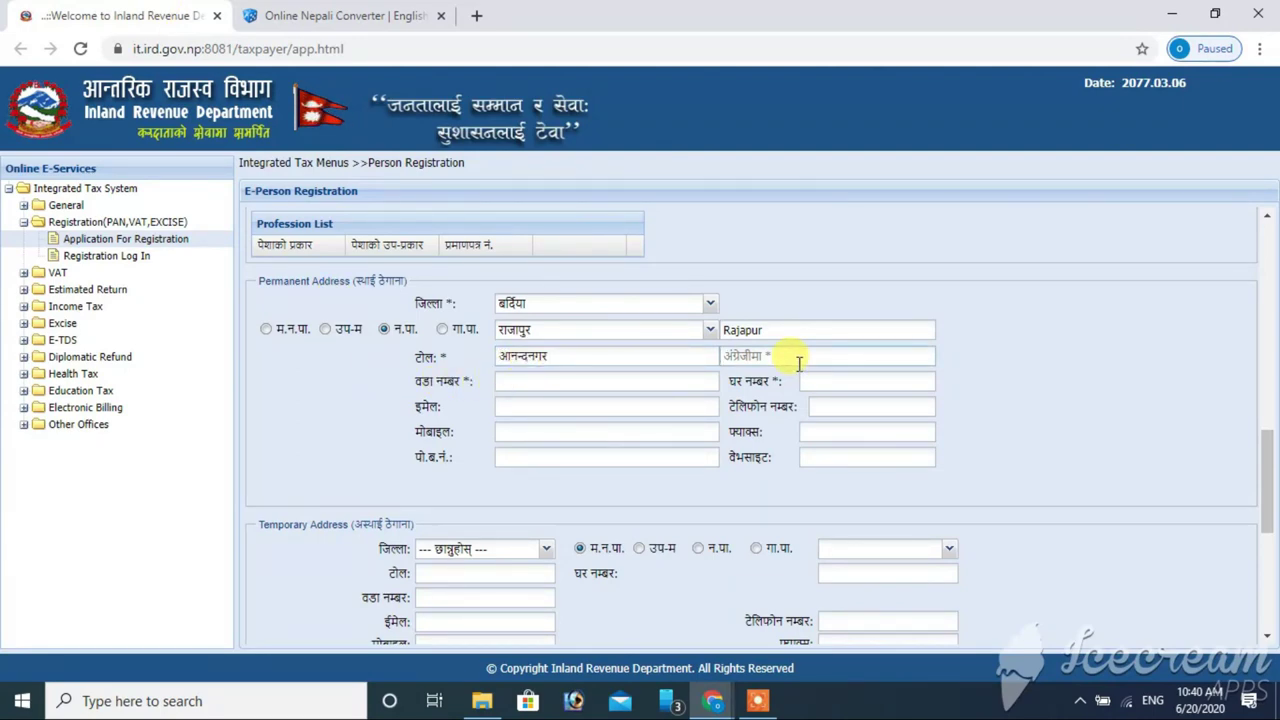
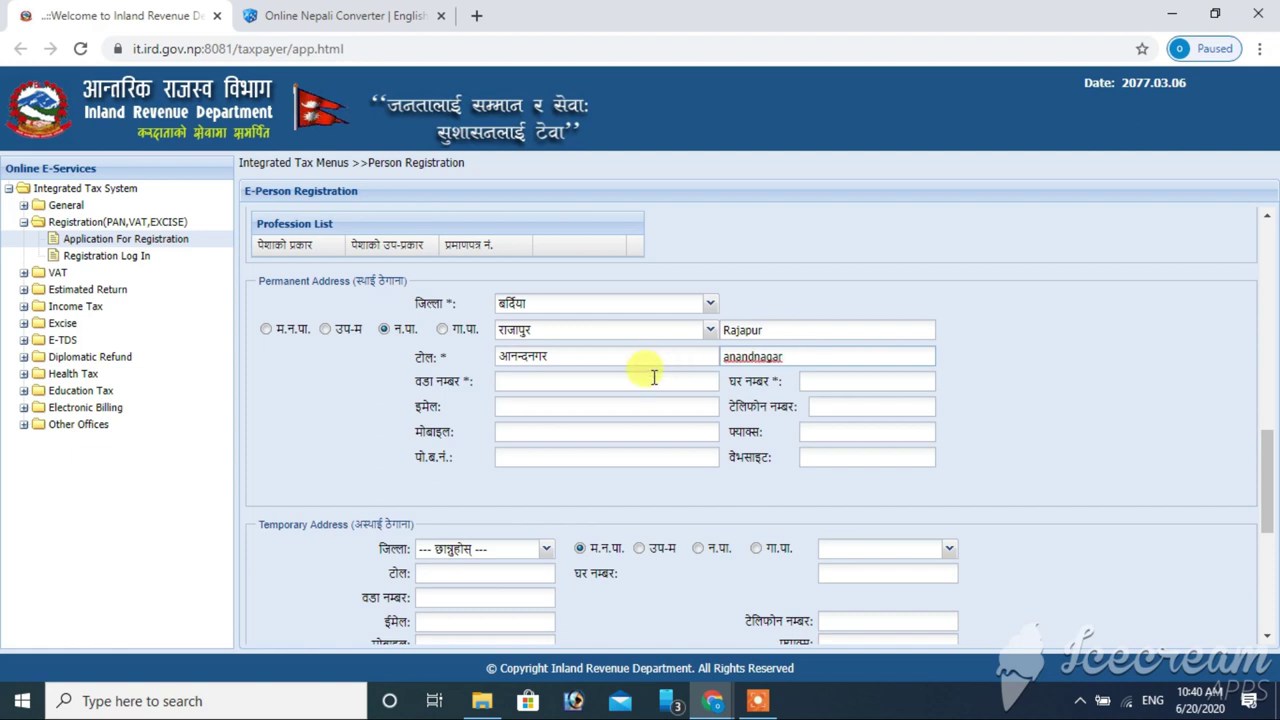
- Fill in the permanent ward, house number, the applicant's e-mail address and mobile number
left_click(653, 377)
type("10")
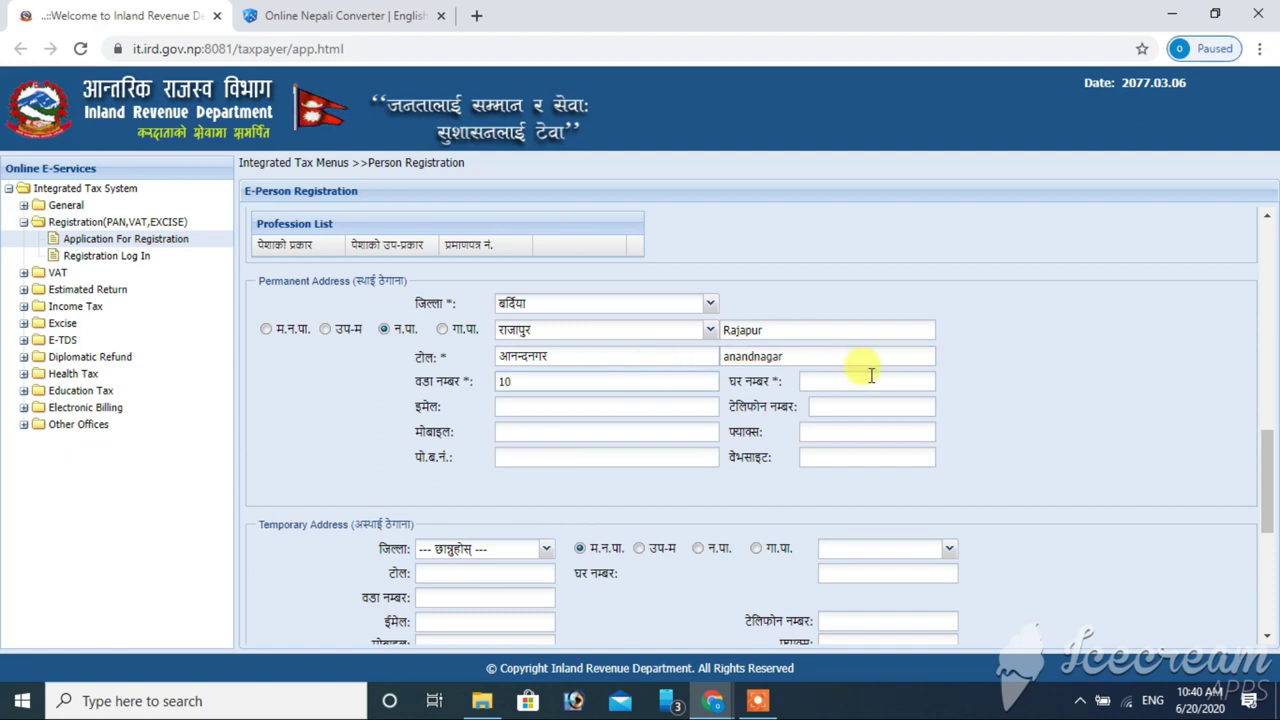
left_click(875, 377)
type("१")
left_click(560, 408)
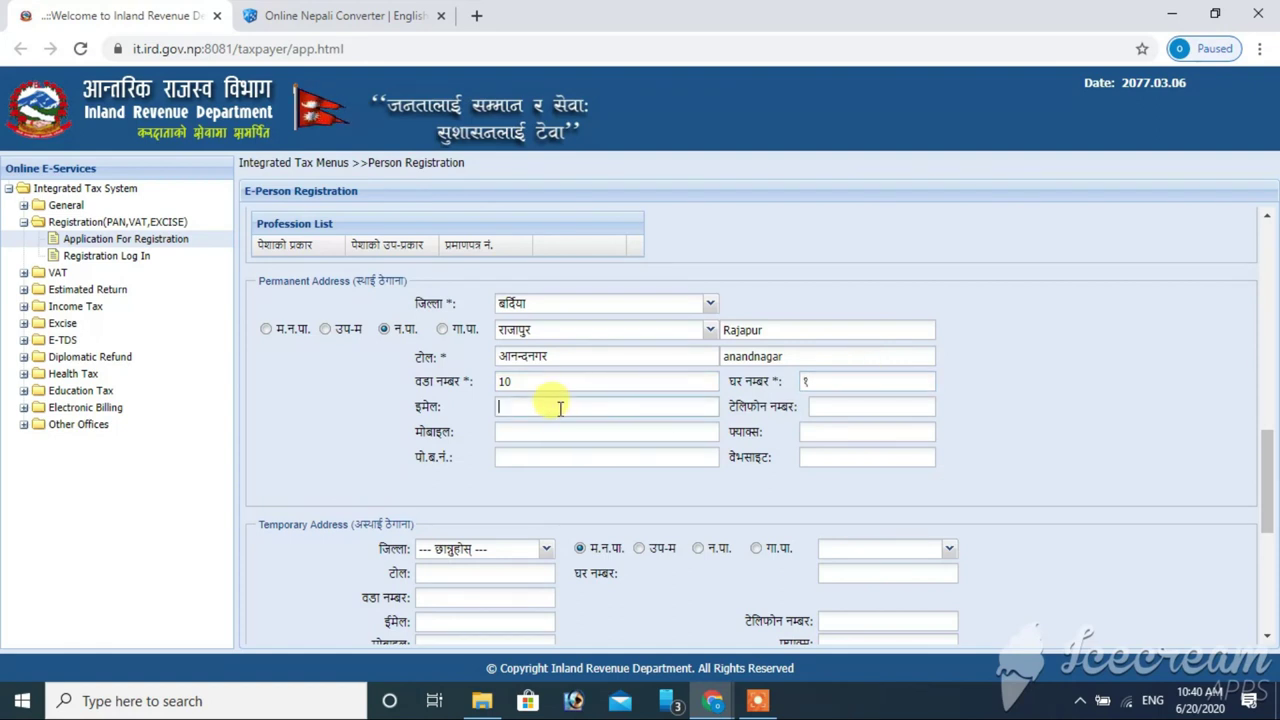
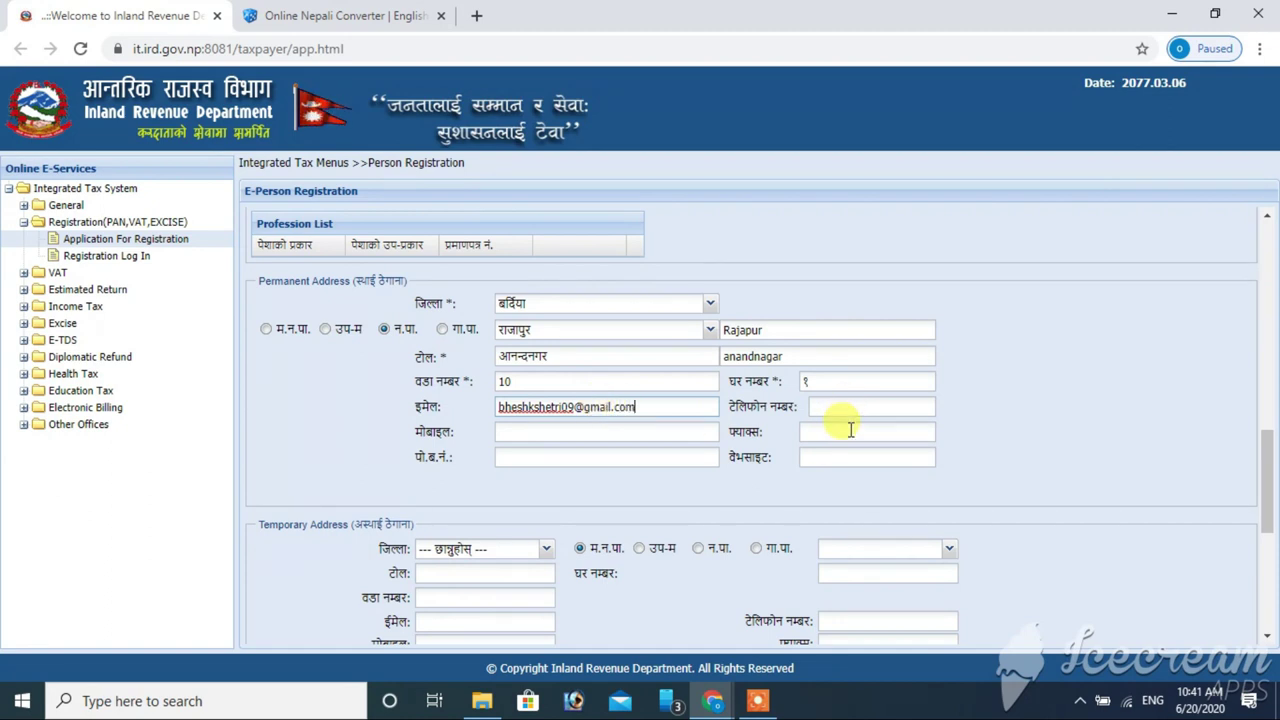
left_click(553, 432)
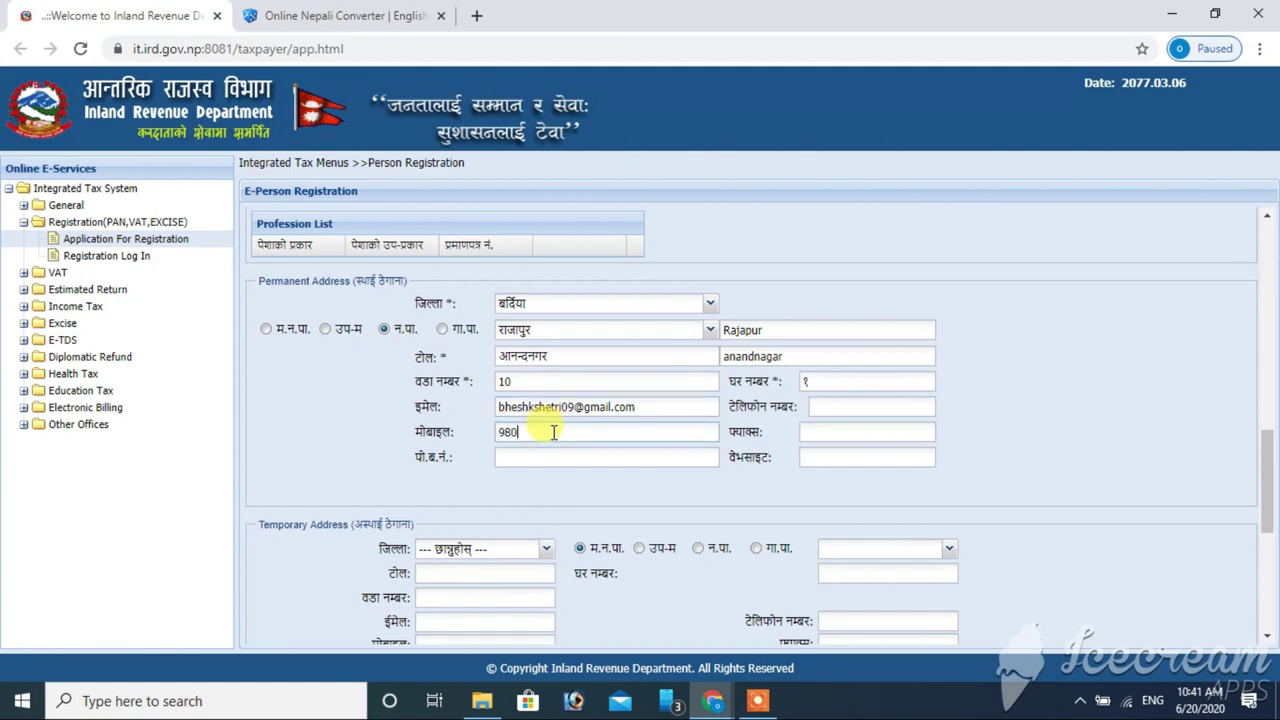
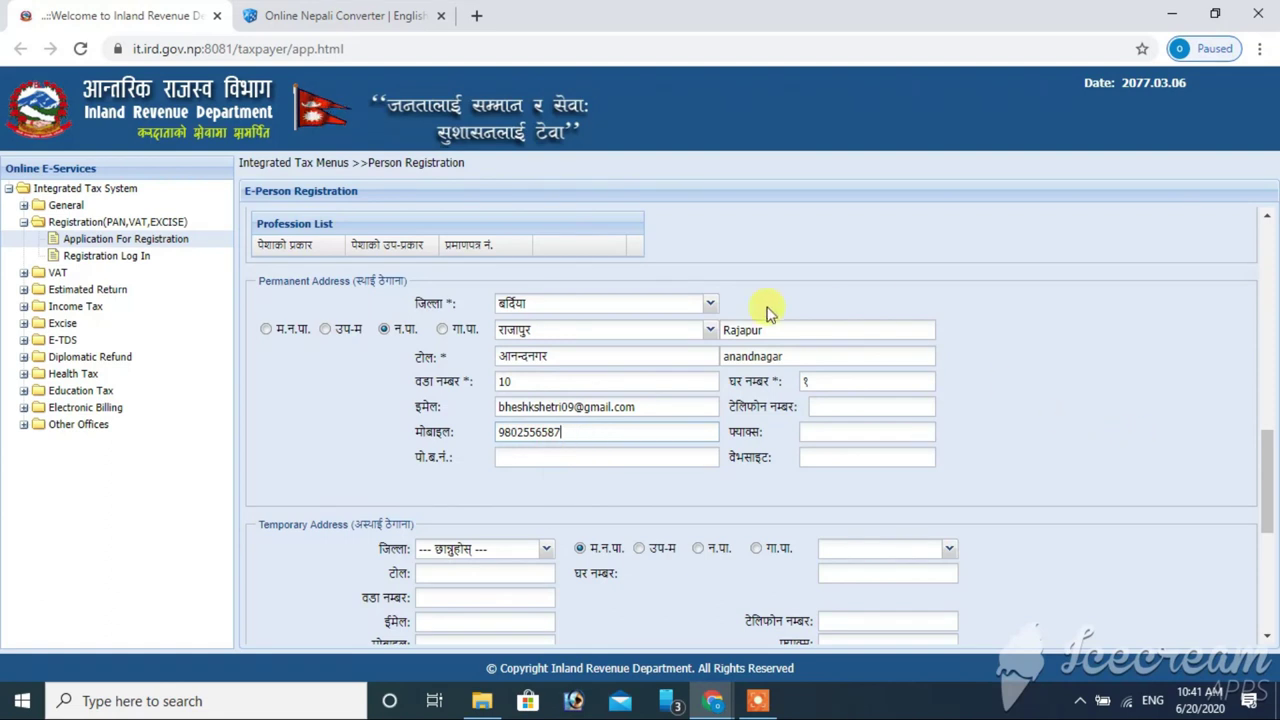
- Copy the permanent tole name into the temporary address tole field
left_click_drag(1268, 455, 1267, 493)
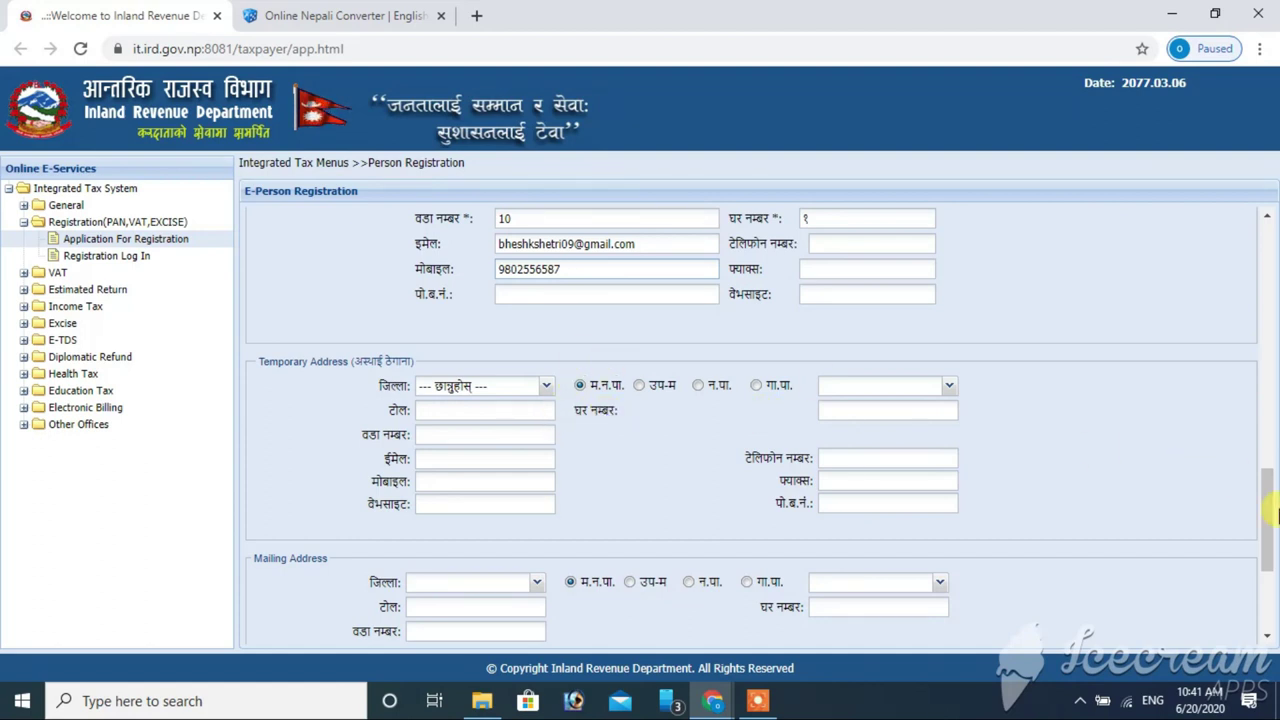
left_click_drag(1272, 535, 1267, 486)
scroll(403, 457, "down", 2)
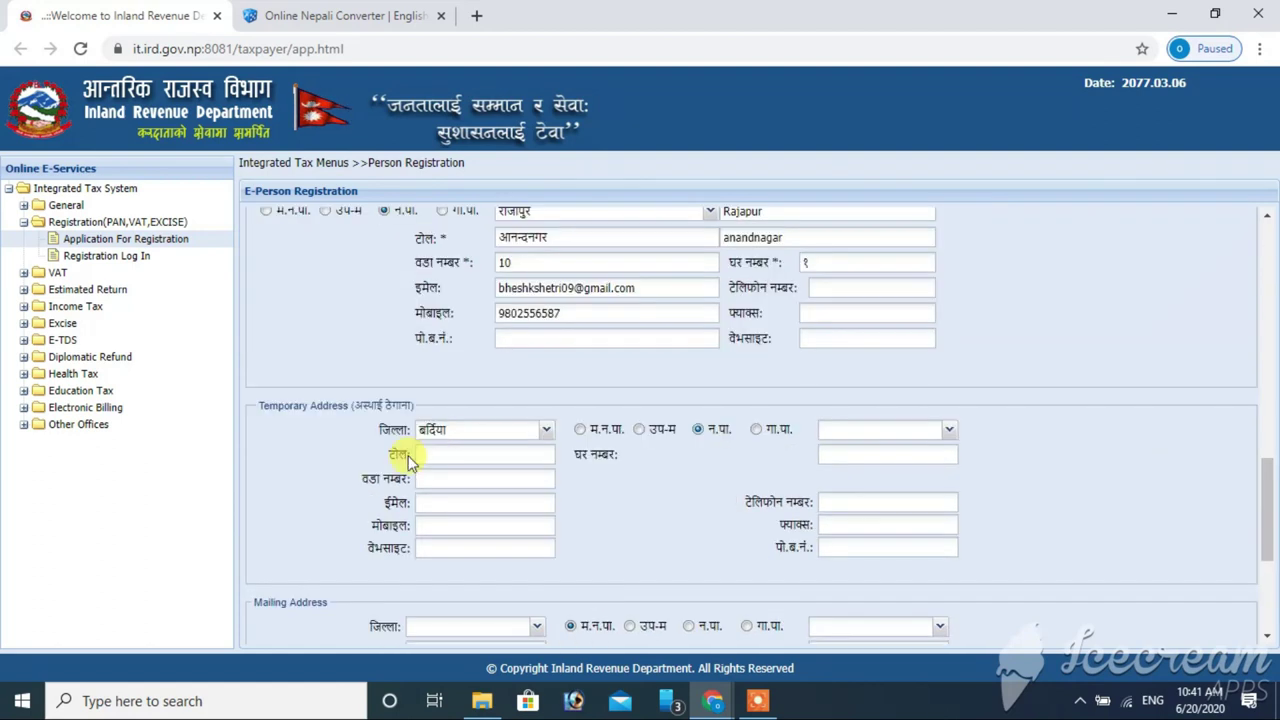
left_click(569, 236)
double_click(569, 236)
key("ctrl+c")
left_click(469, 450)
key("ctrl+v")
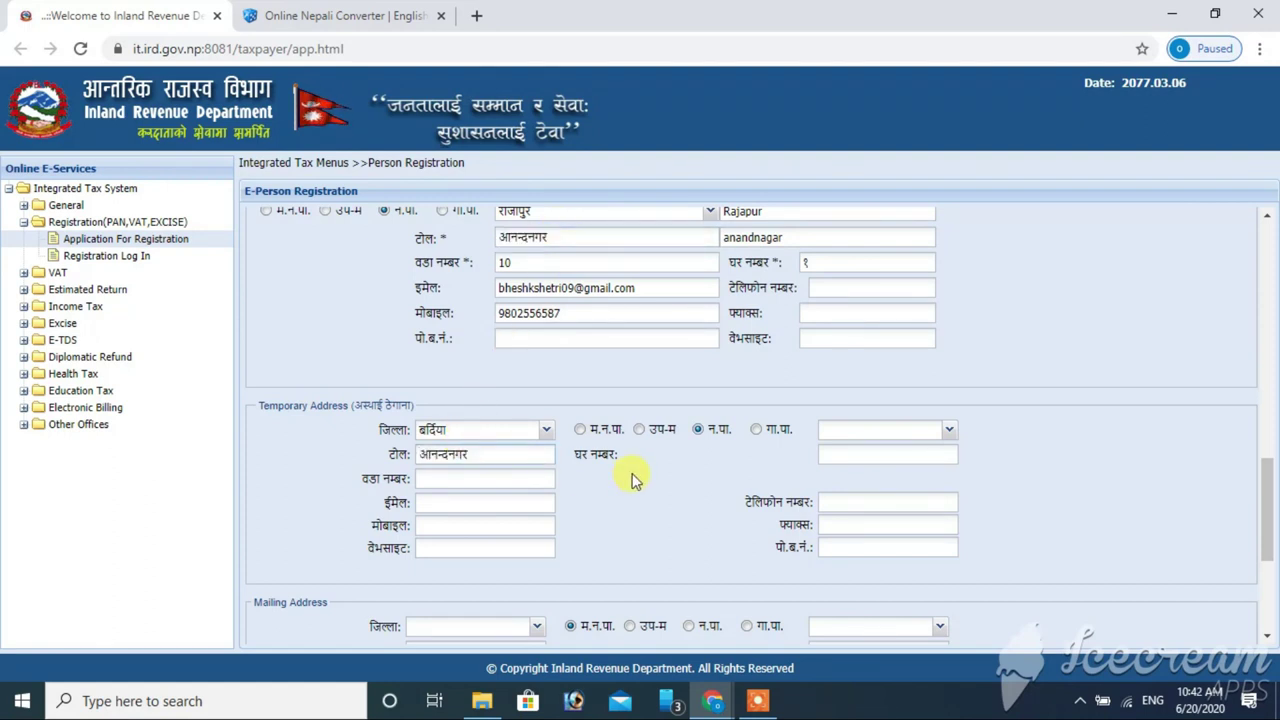
- Enter the temporary house number and paste the permanent mobile number into the temporary mobile field
left_click(855, 450)
type("१०")
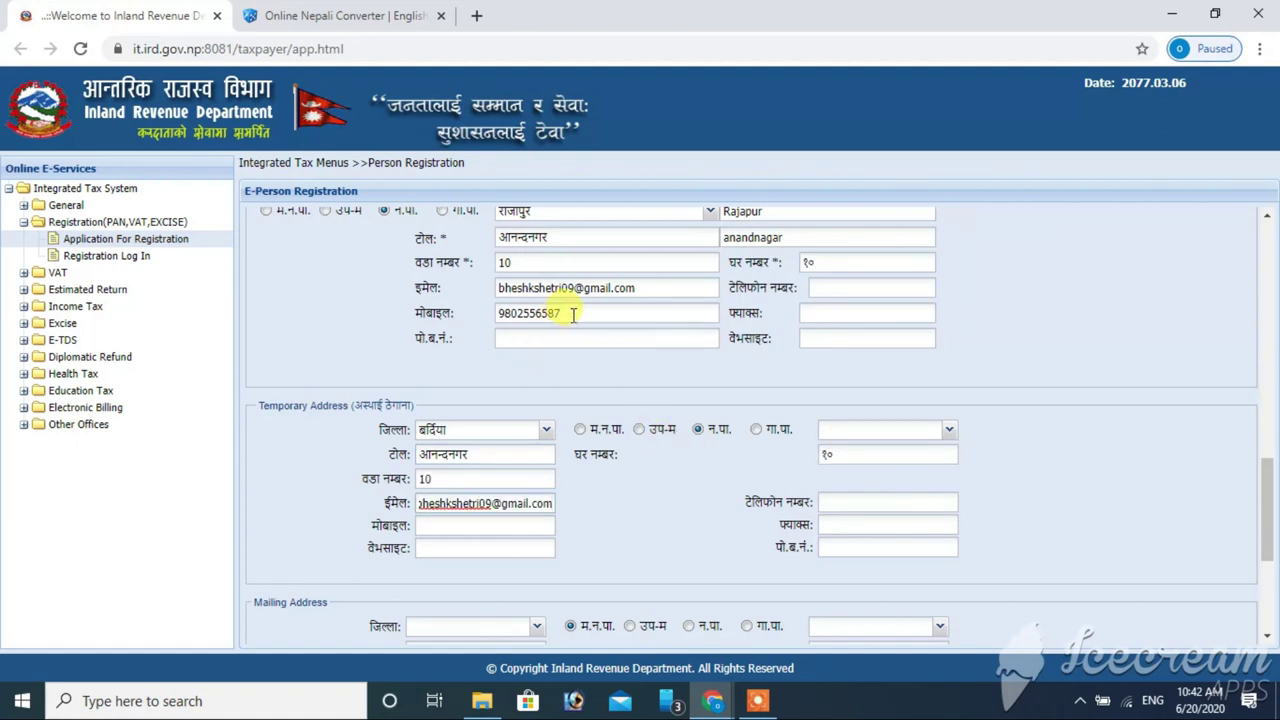
left_click_drag(573, 314, 484, 326)
key("ctrl+c")
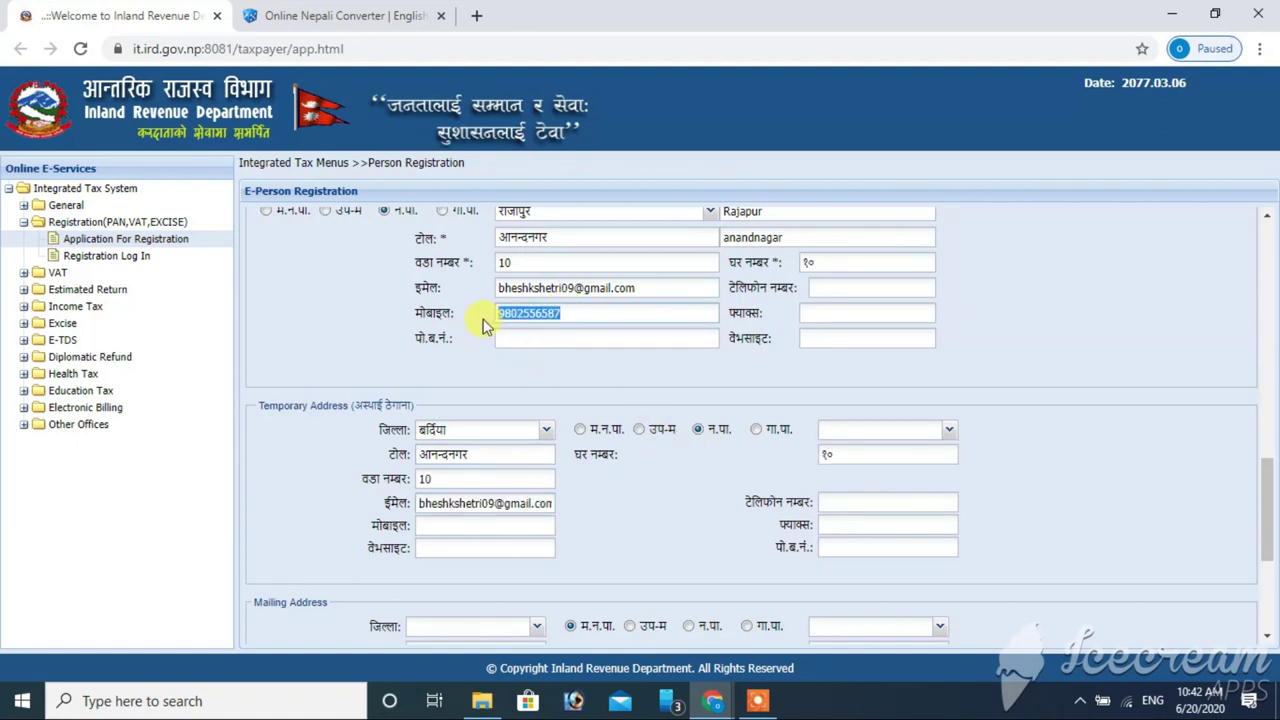
left_click(453, 527)
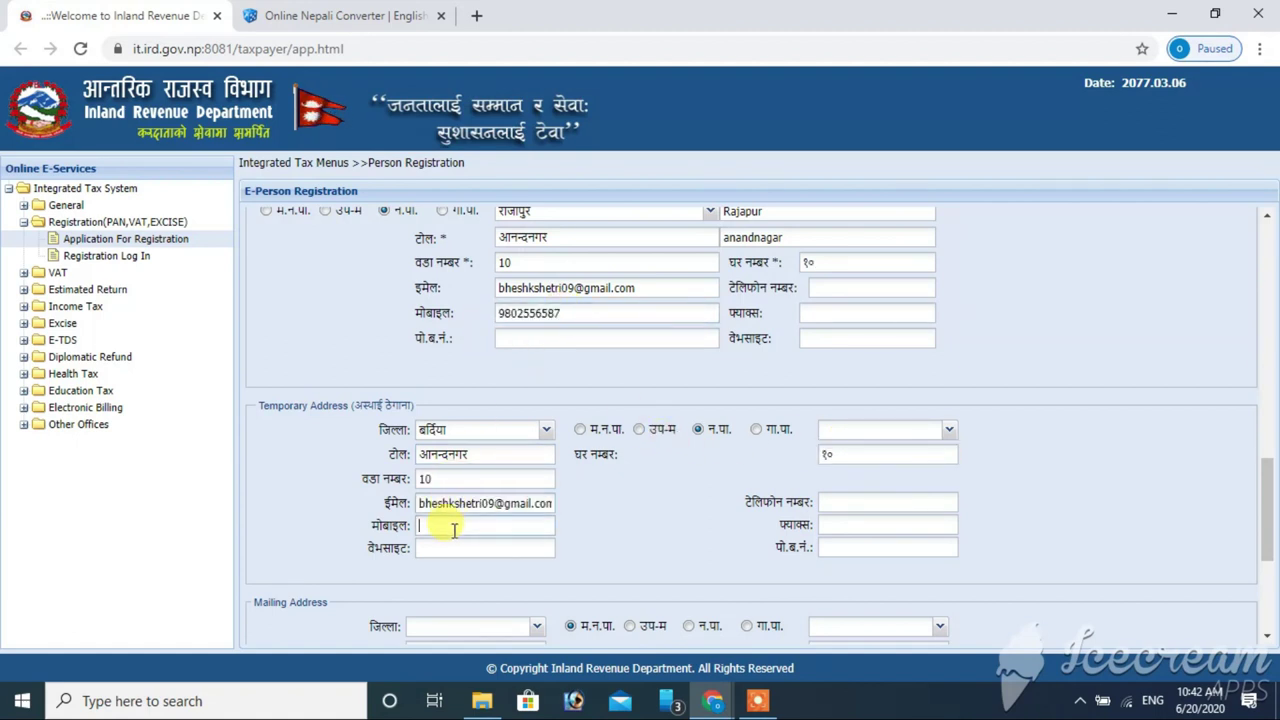
key("ctrl+v")
left_click_drag(1266, 466, 1266, 532)
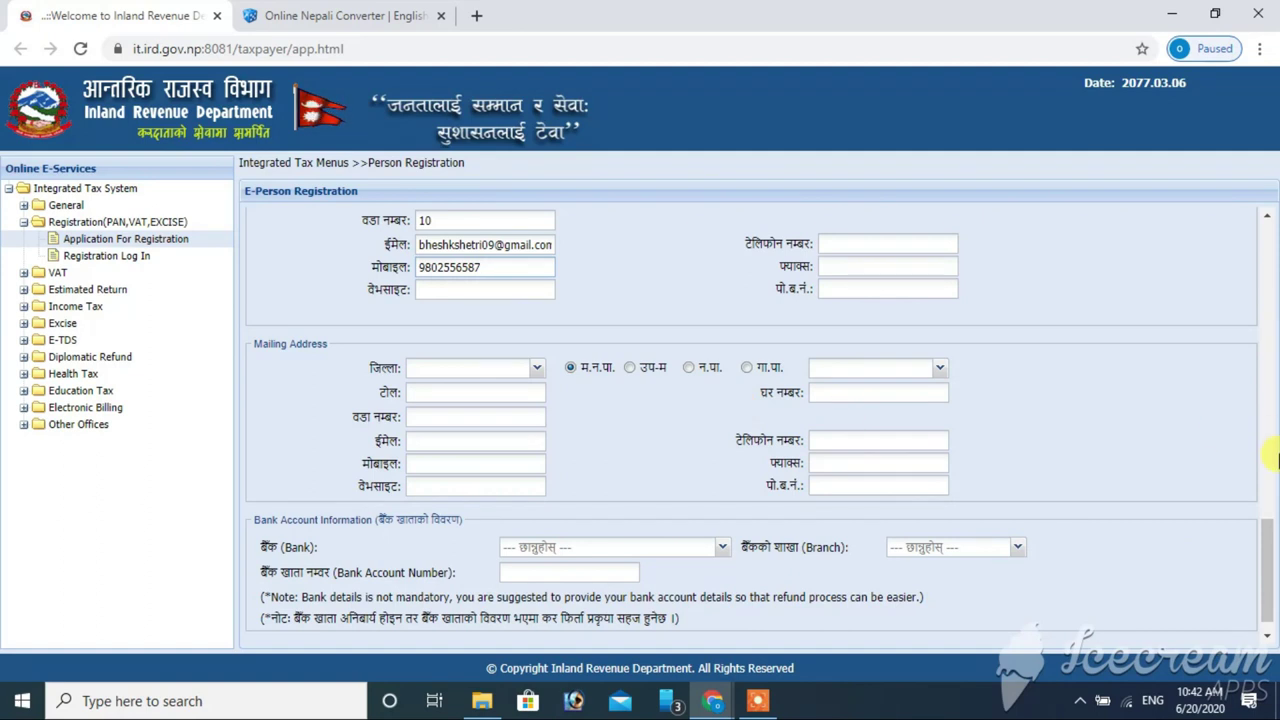
- Choose नेपाल राष्ट्र बैंक as the bank with the Nepaljung branch
left_click_drag(1274, 570, 1272, 550)
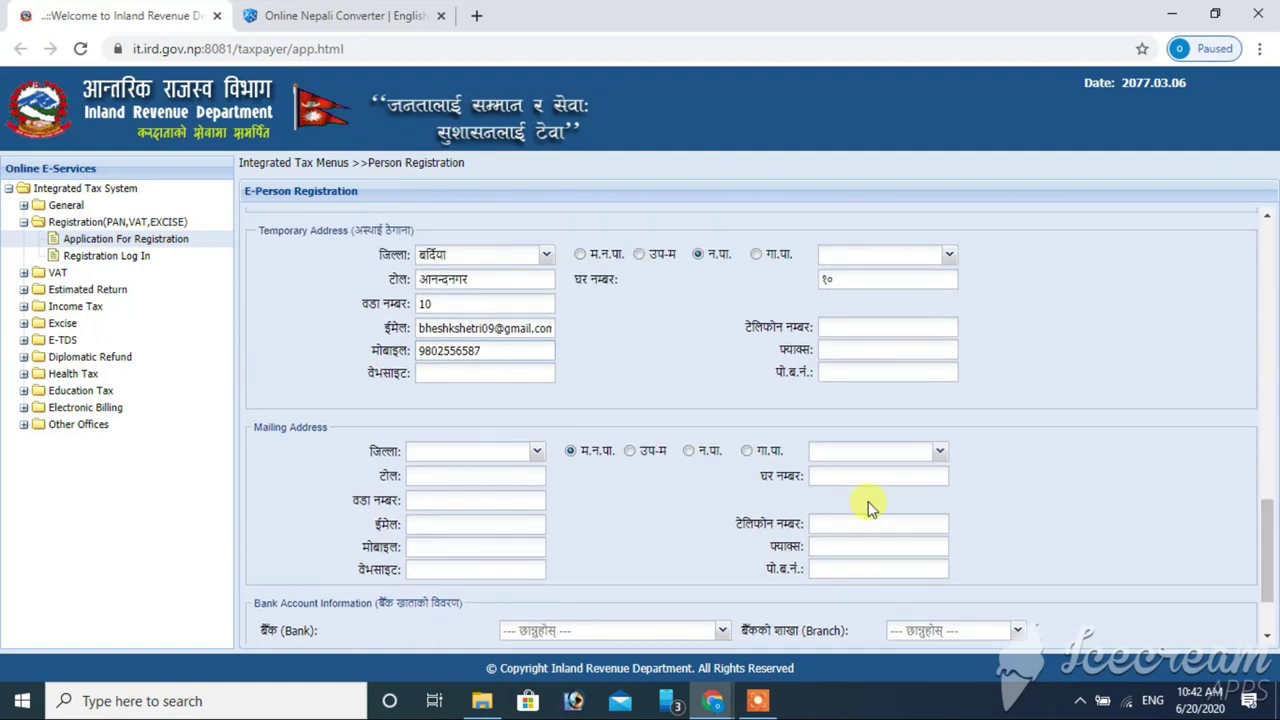
left_click(500, 352)
scroll(815, 555, "down", 2)
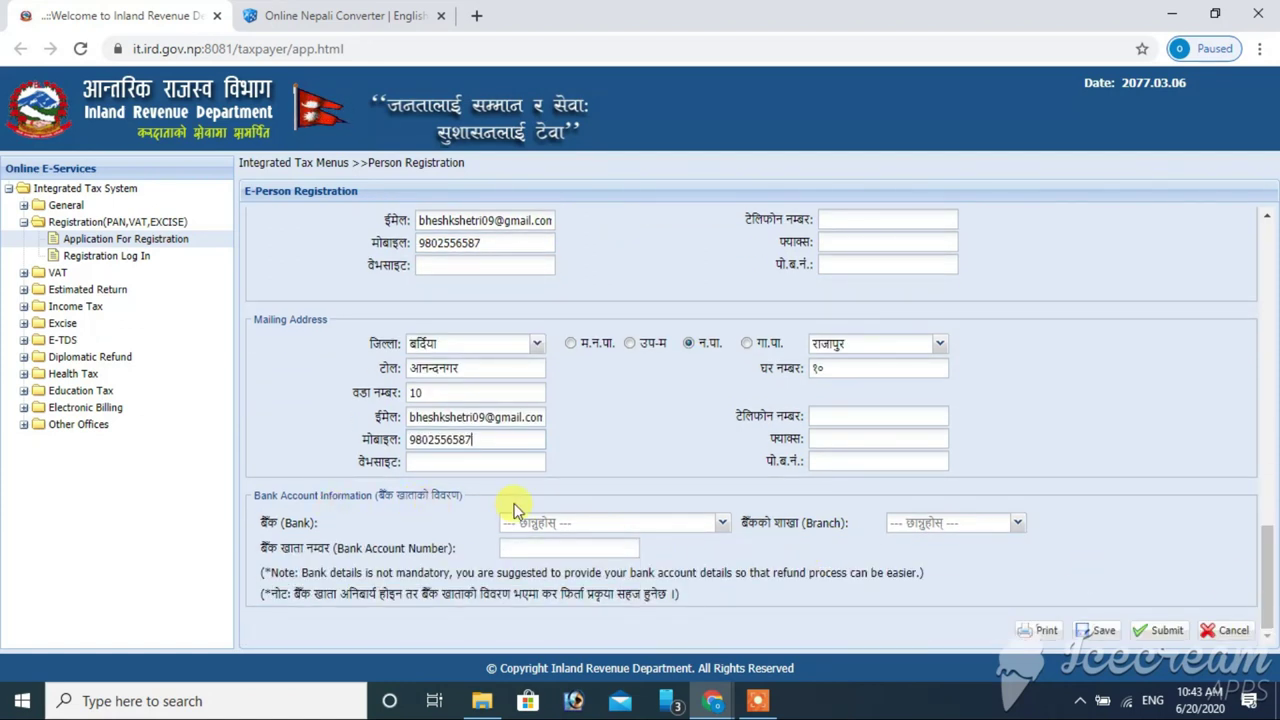
left_click(719, 530)
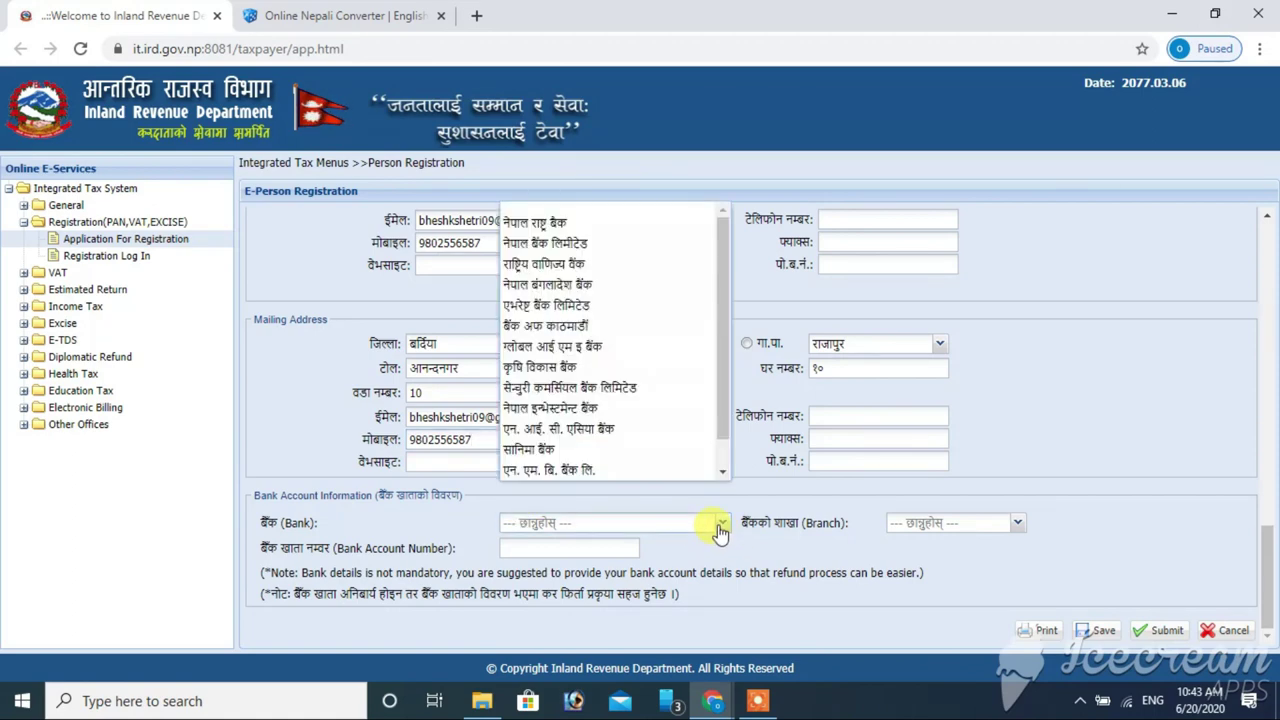
left_click(655, 229)
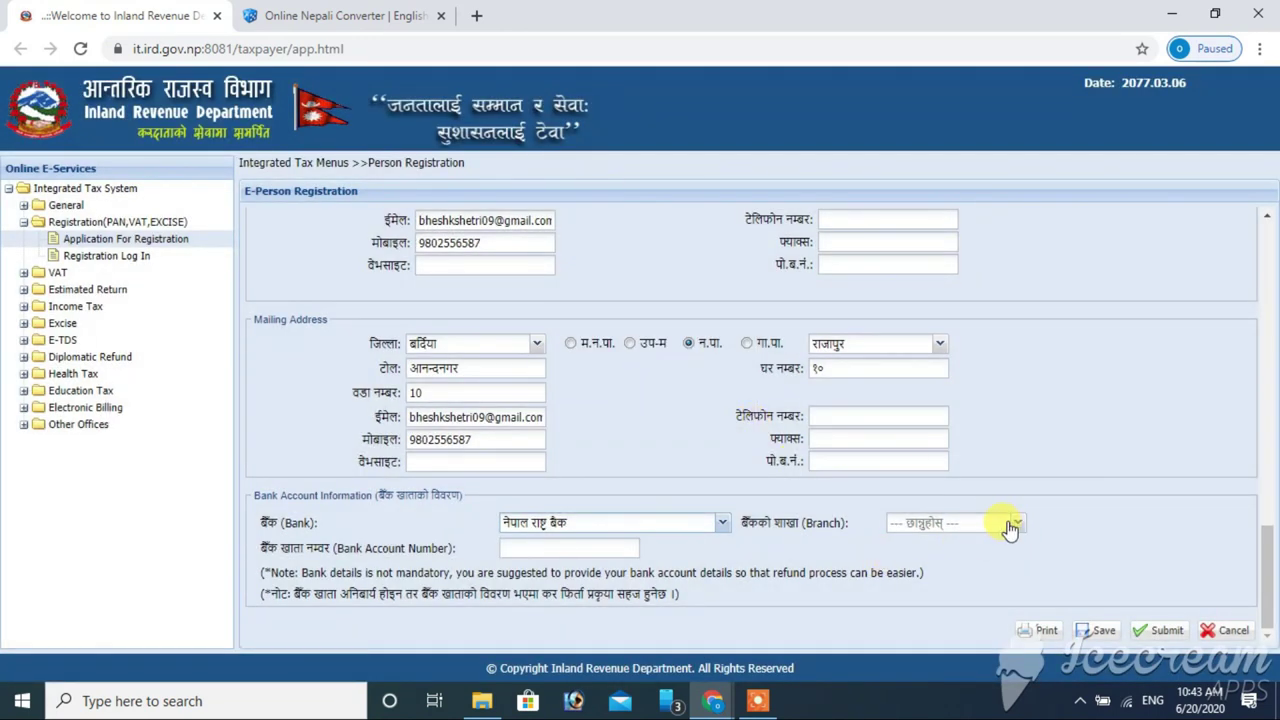
left_click(1012, 525)
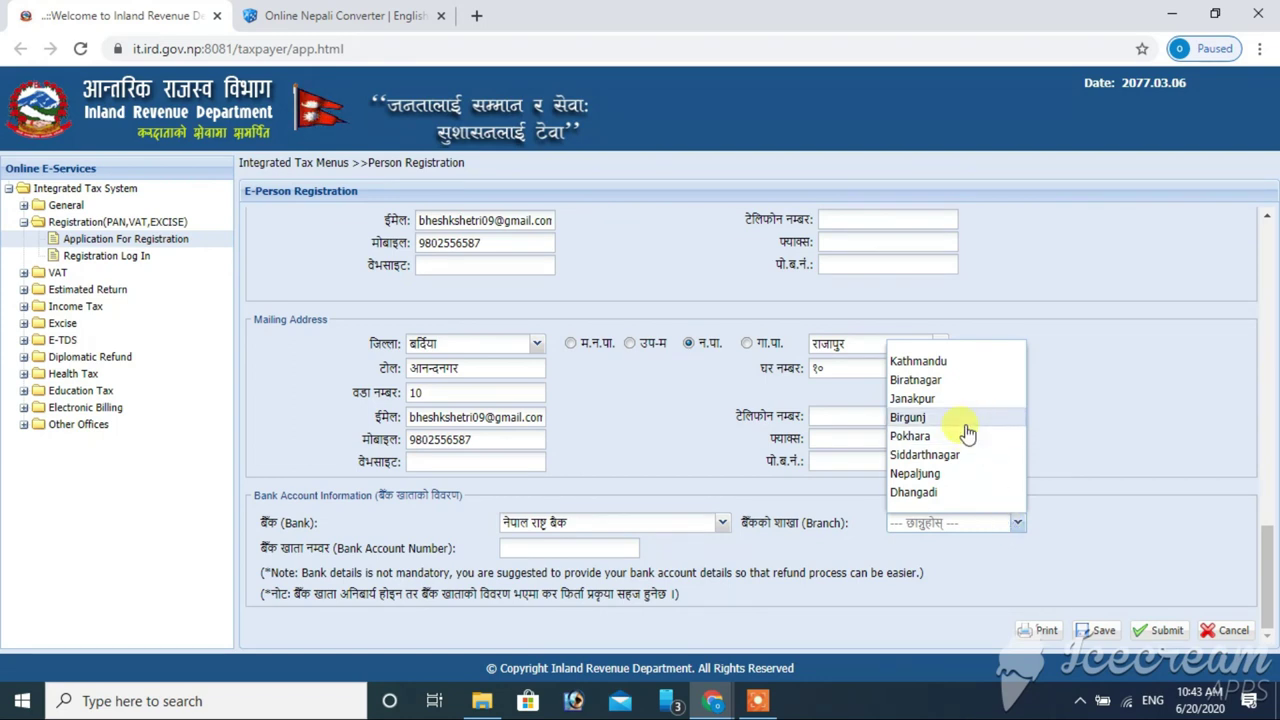
left_click(958, 476)
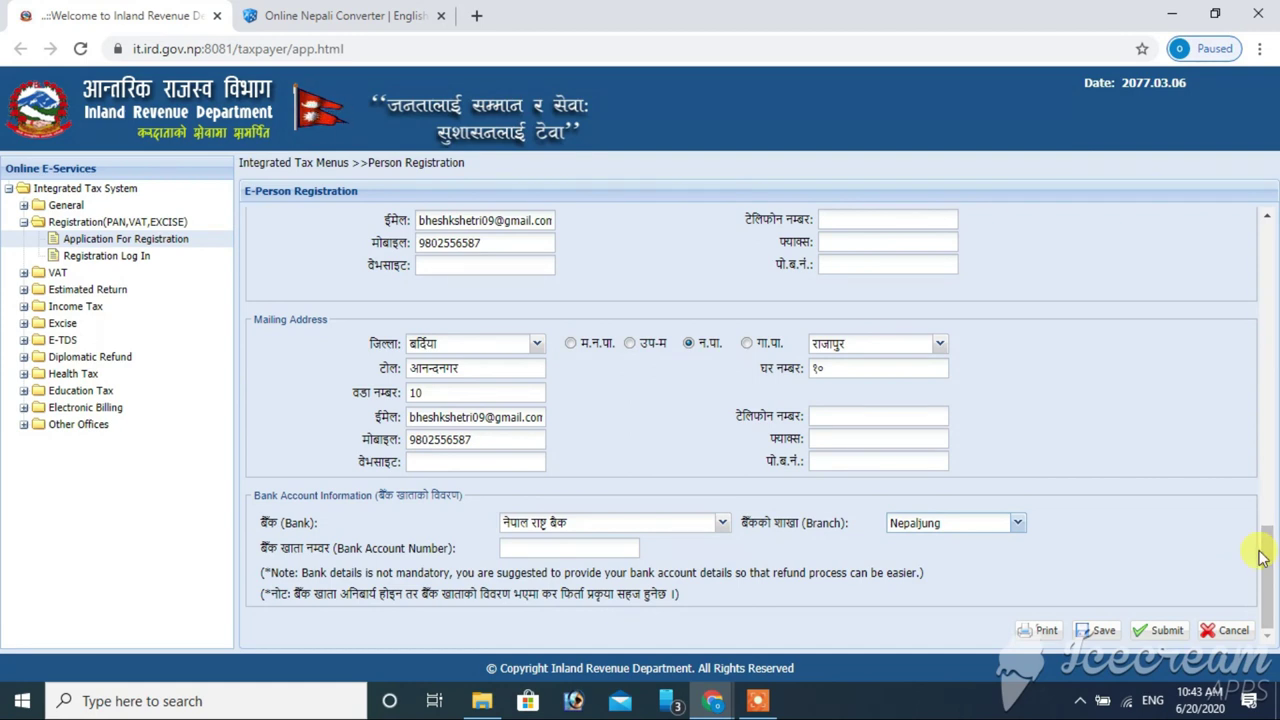
left_click(1157, 632)
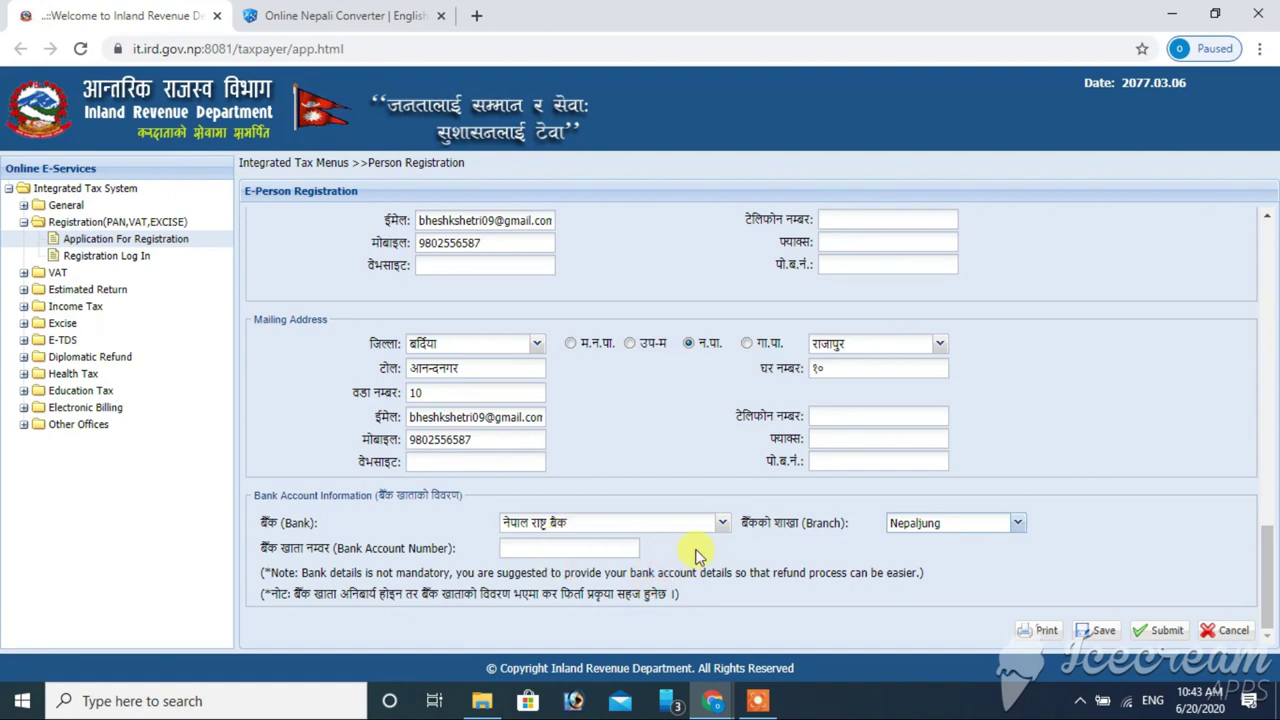
- Submit the registration, confirm it, dismiss the bank details warning and close the saved message
left_click(1166, 630)
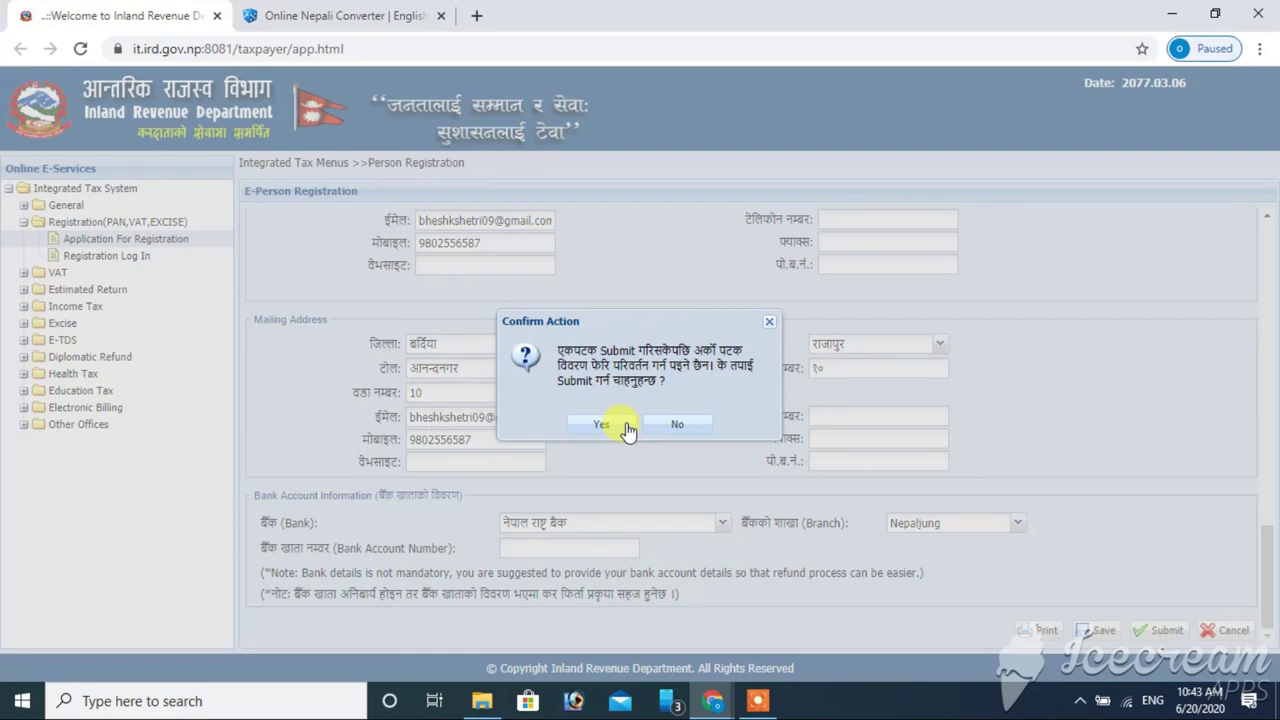
left_click(601, 424)
left_click(627, 416)
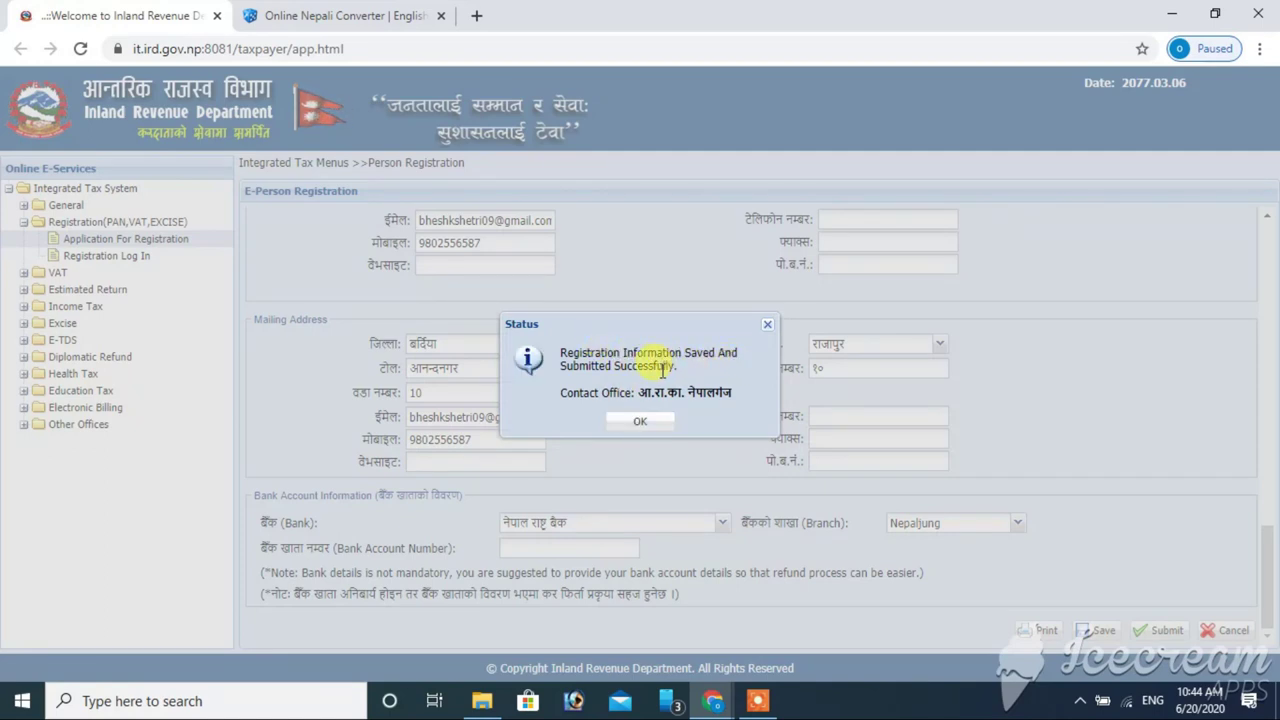
left_click(642, 422)
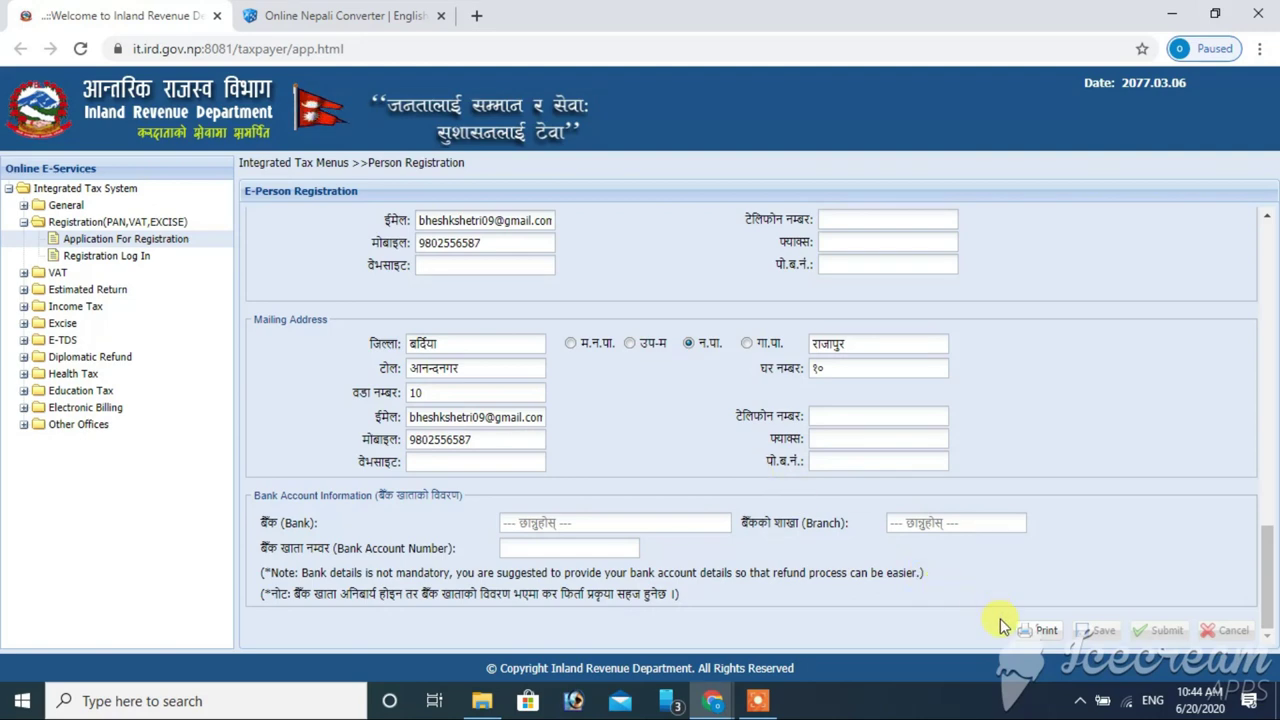
- Open the printable PAN application report and maximize its viewer window
left_click(1040, 632)
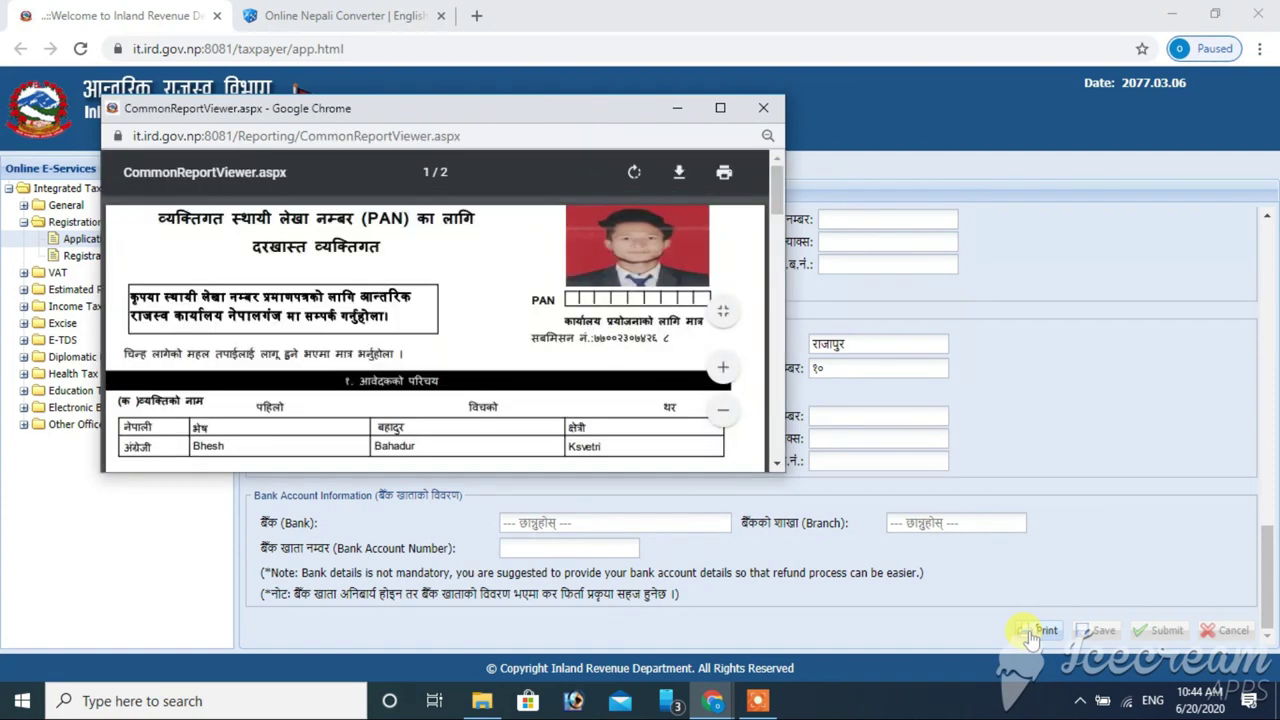
left_click(724, 108)
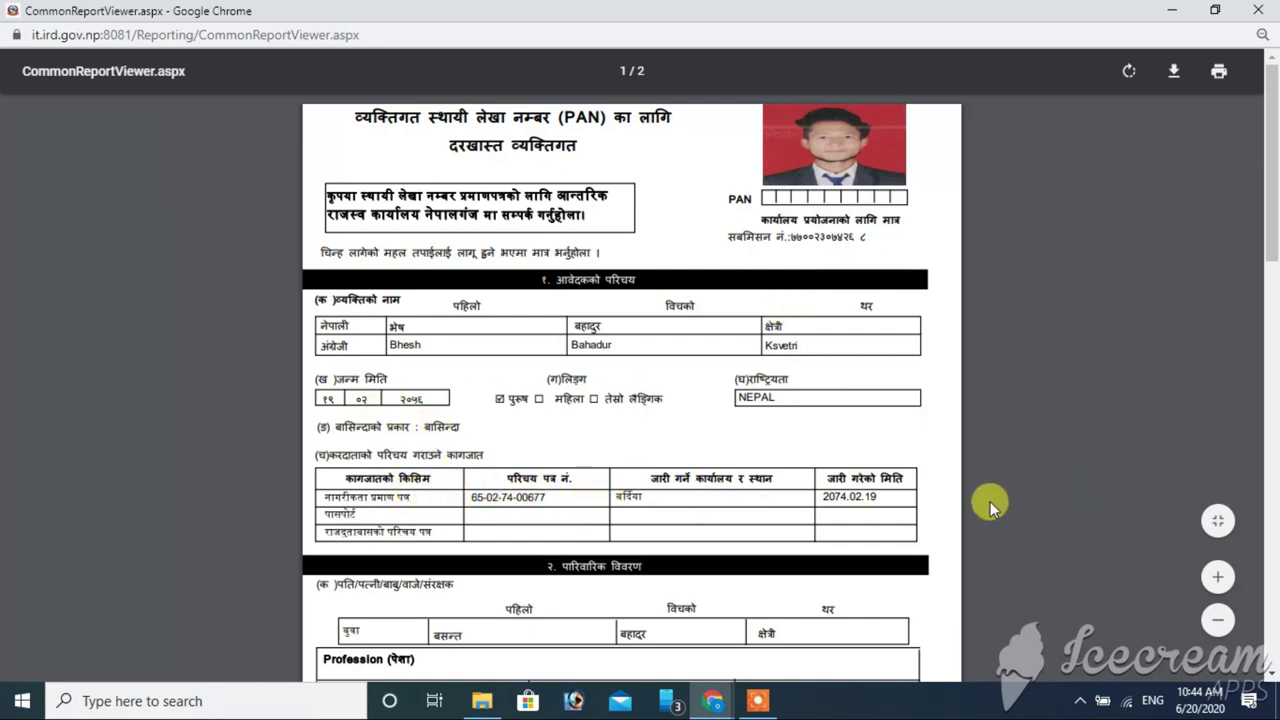
left_click_drag(1272, 183, 1274, 178)
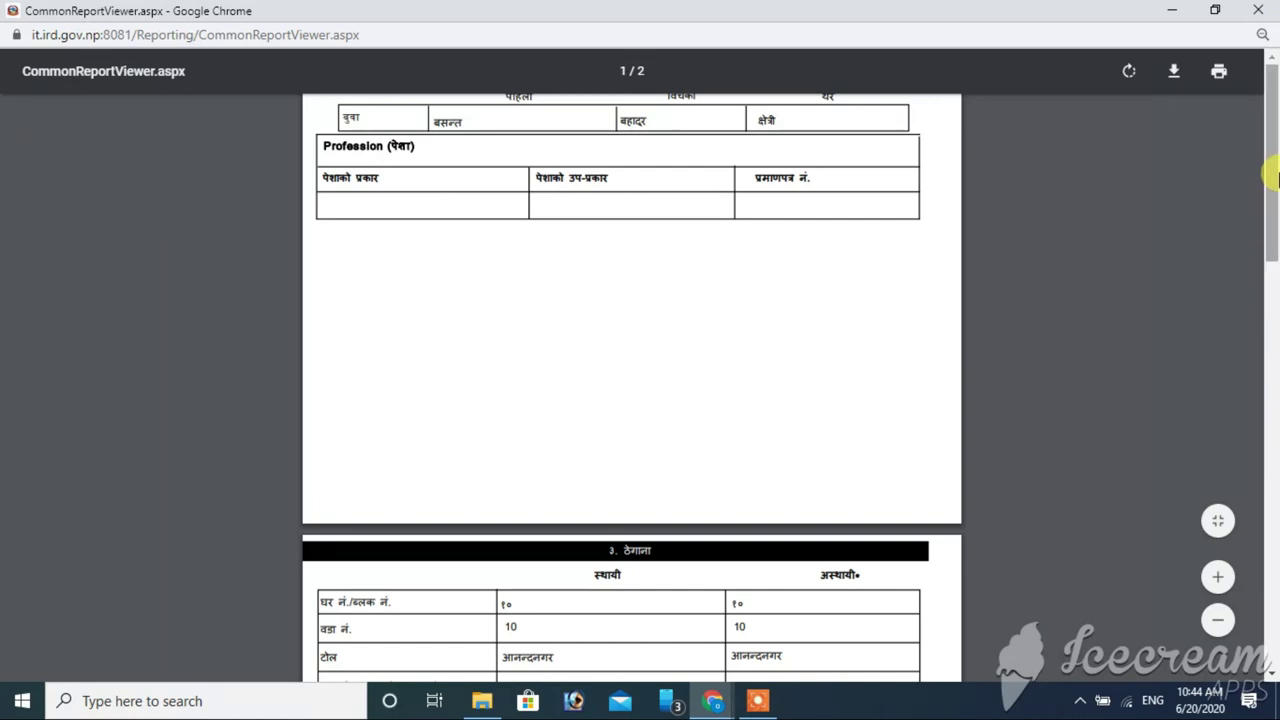